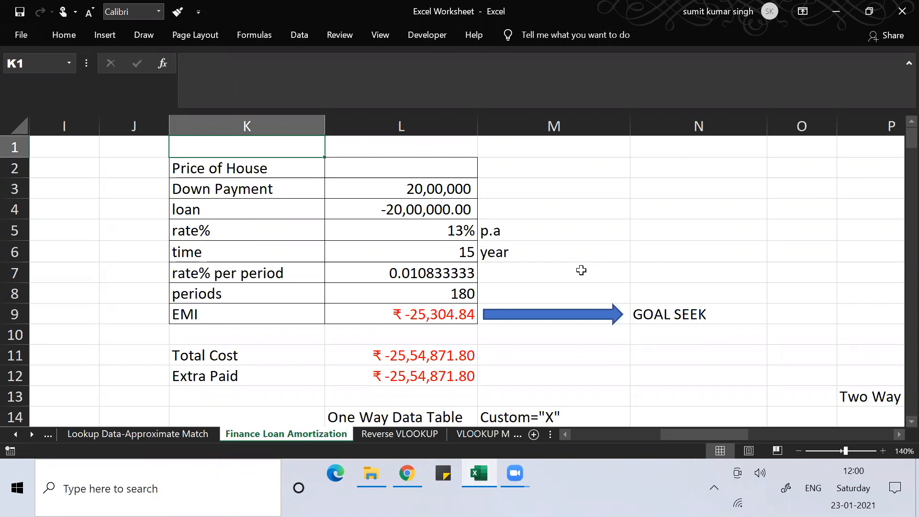
Insert three blank rows above the house loan table.
key(shift+space)
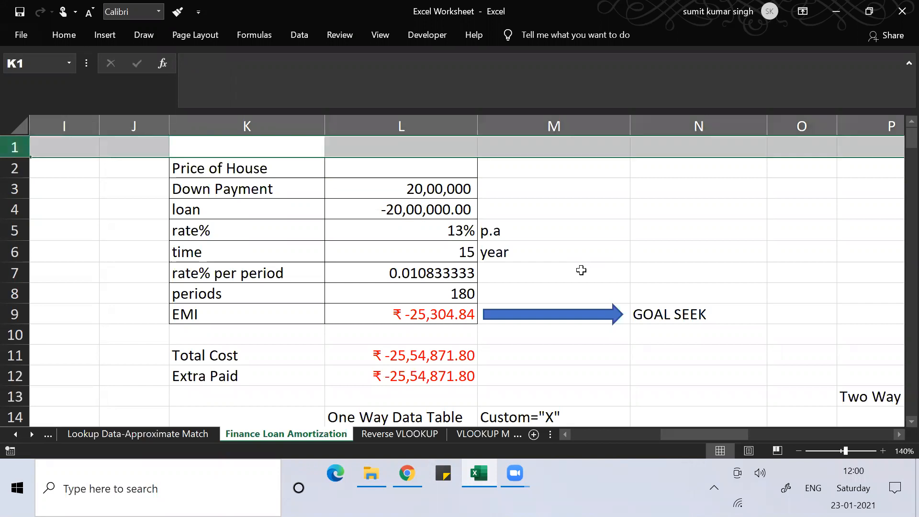
key(ctrl+shift+plus)
key(ctrl+shift+plus)
key(ctrl+shift+plus)
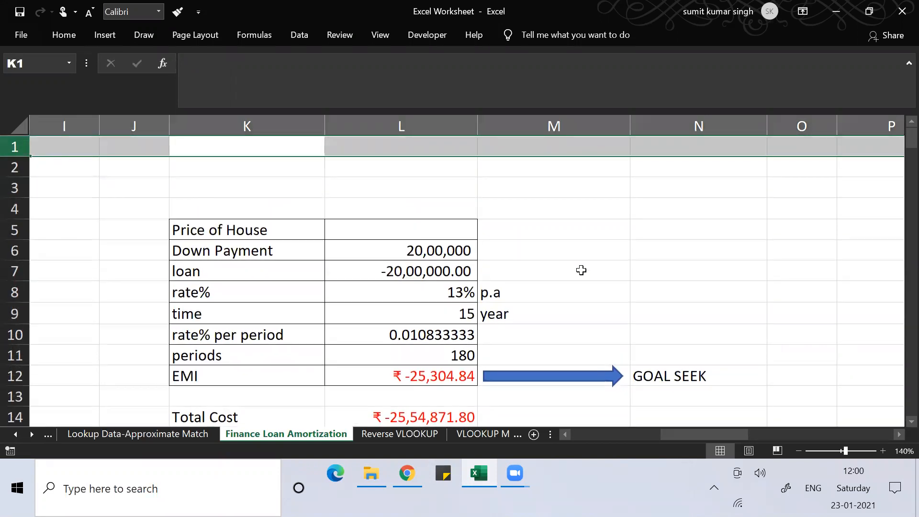
Enter the title "Application of One Way Data Table and Two Way Data Table" in K2.
click(305, 187)
key(Up)
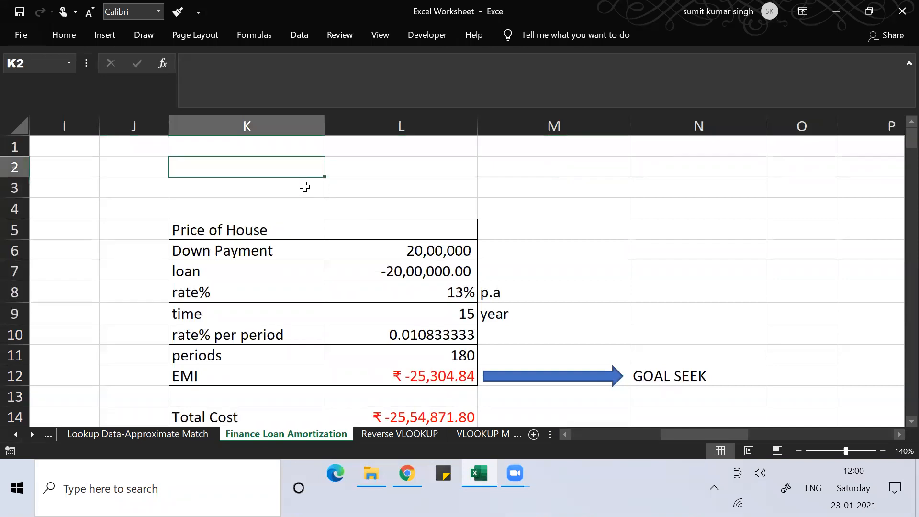
text(Application of One Way Data Table and Two Way Data Table)
key(Return)
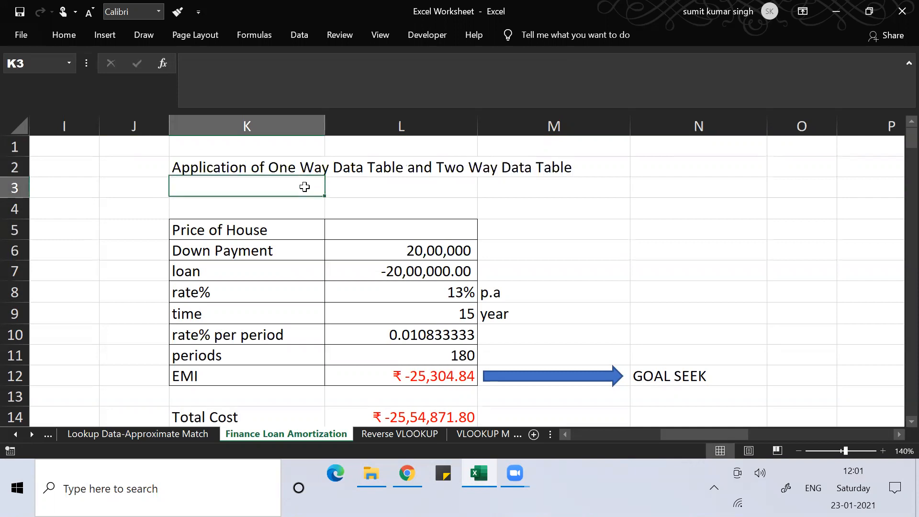
Merge and center the title across K1:M3 and align it to the vertical middle.
key(Up)
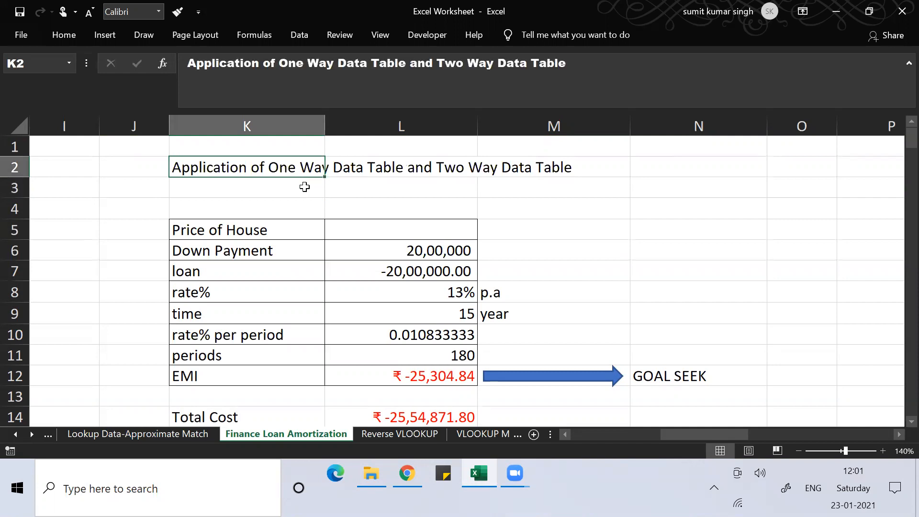
key(ctrl+F1)
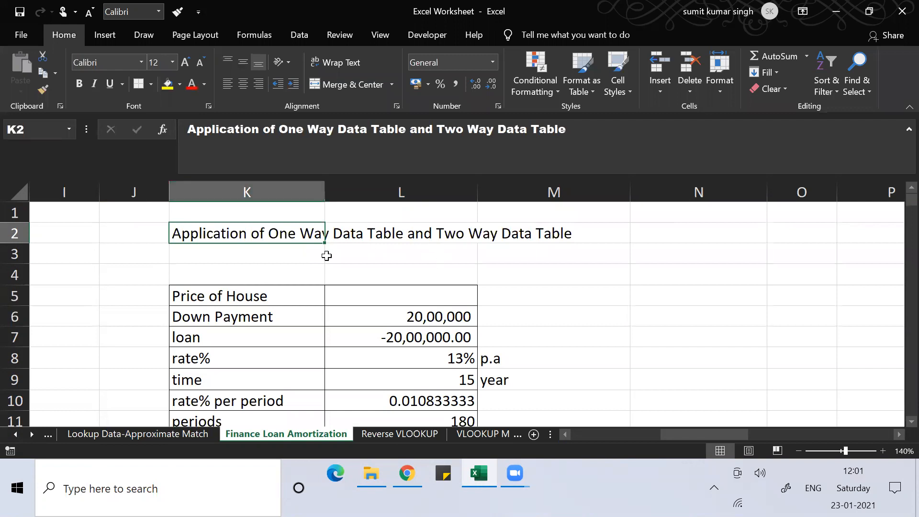
click(189, 271)
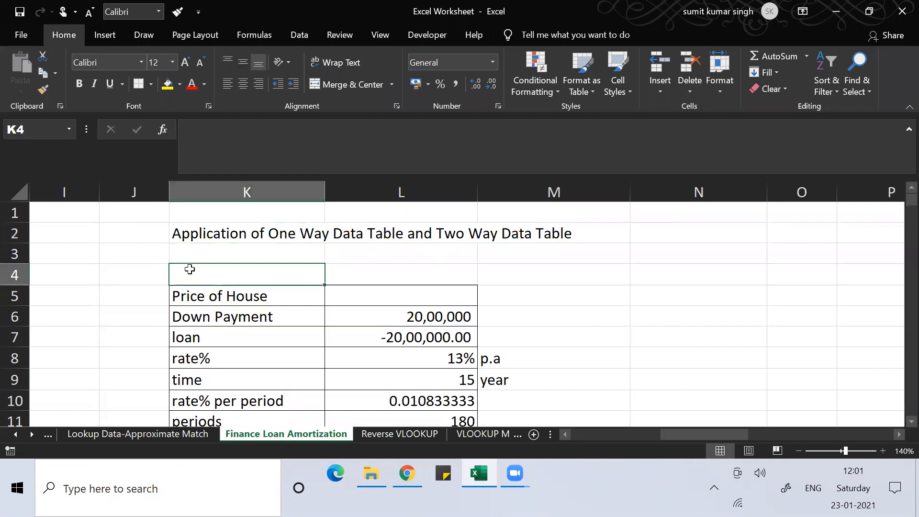
click(179, 211)
key(shift+Down)
key(shift+Down)
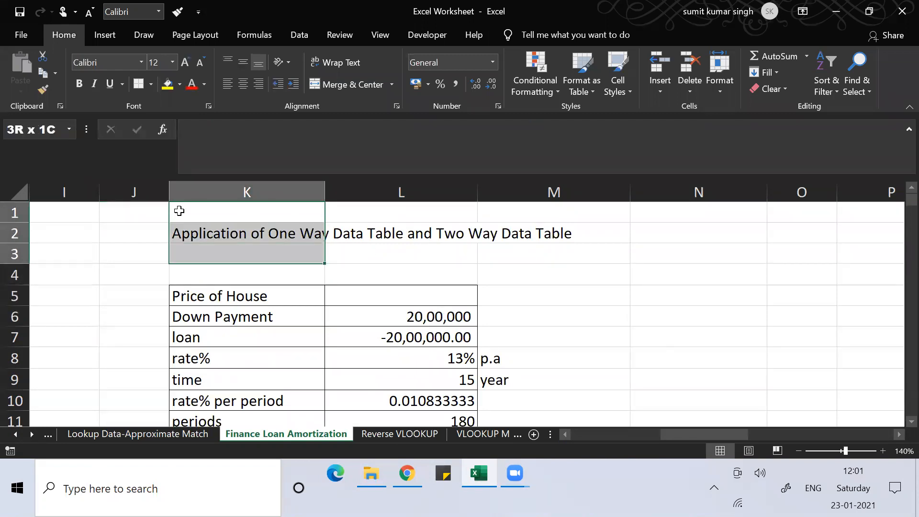
key(shift+Right)
key(shift+Right)
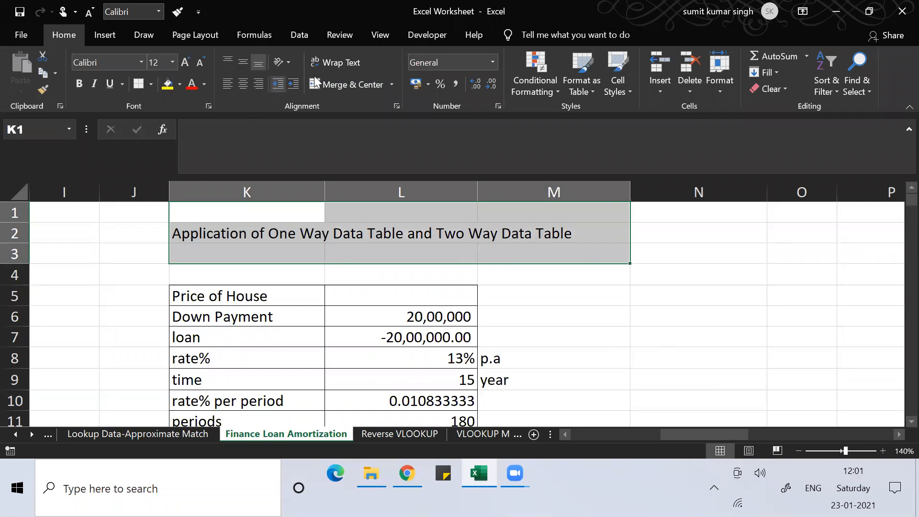
click(329, 80)
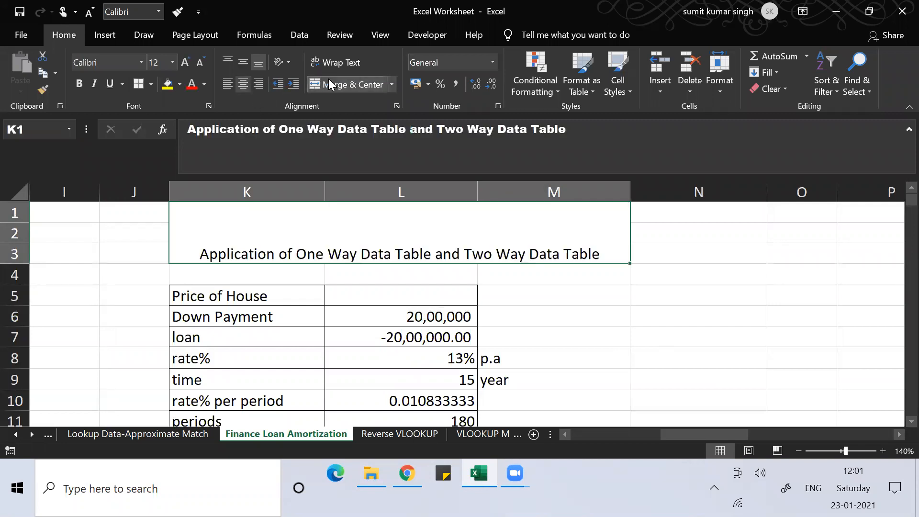
click(241, 68)
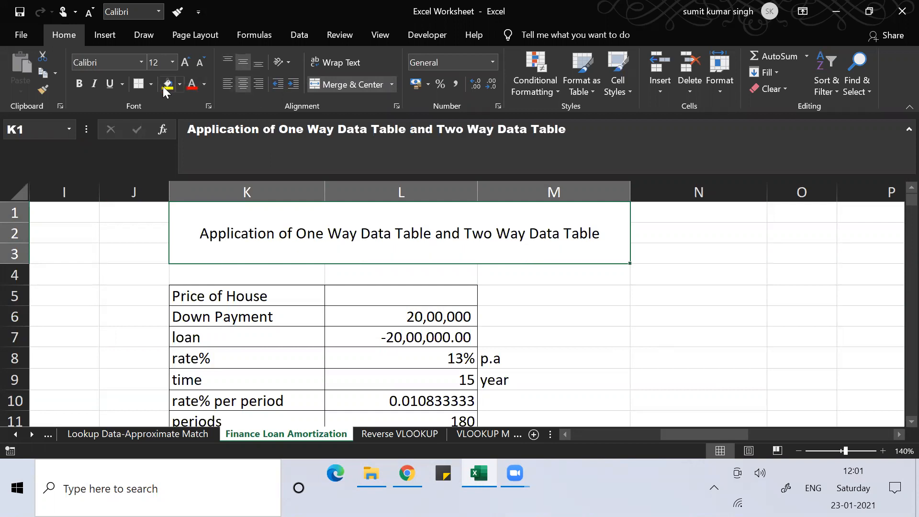
Give the merged title a light green fill and bold red text.
click(179, 86)
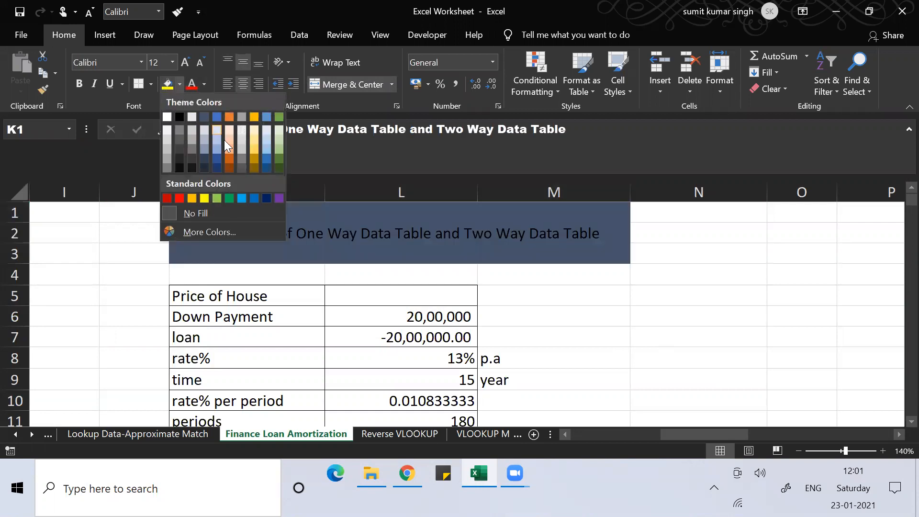
click(282, 141)
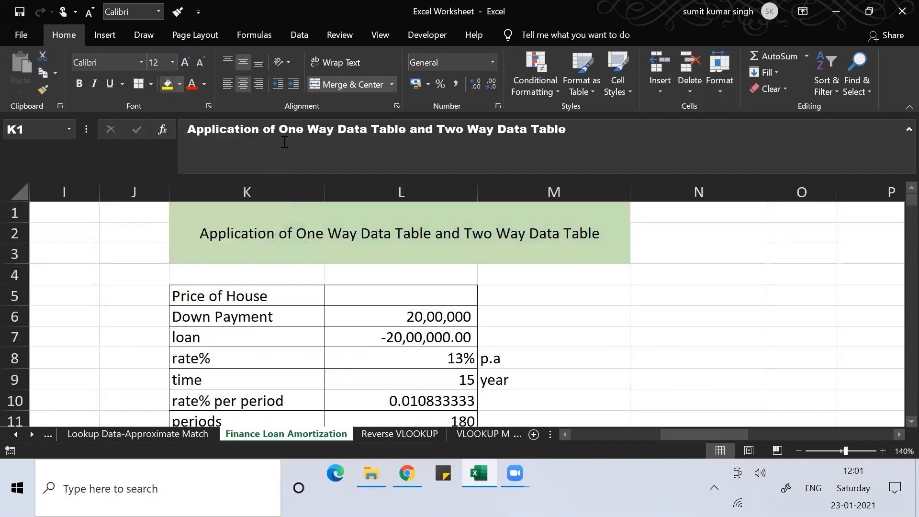
click(194, 86)
key(ctrl+b)
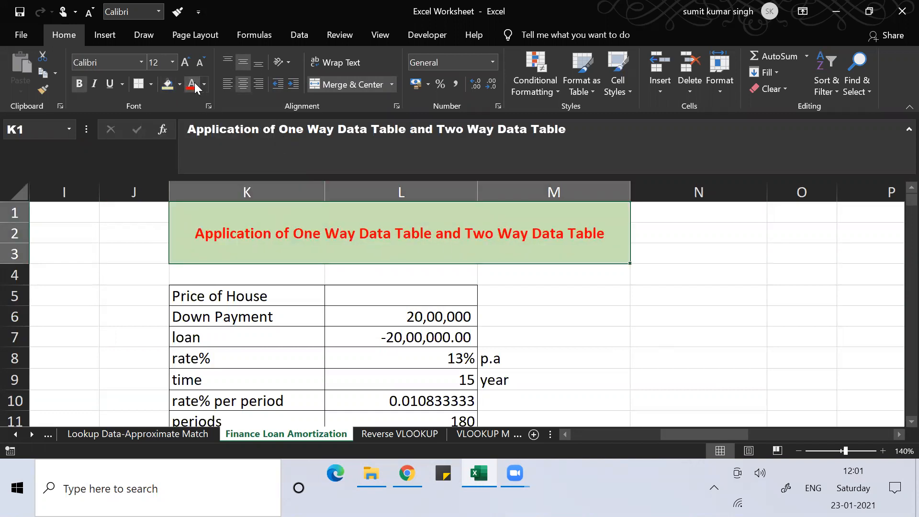
Examine the loan formula and the house price and down payment cells above it.
click(410, 342)
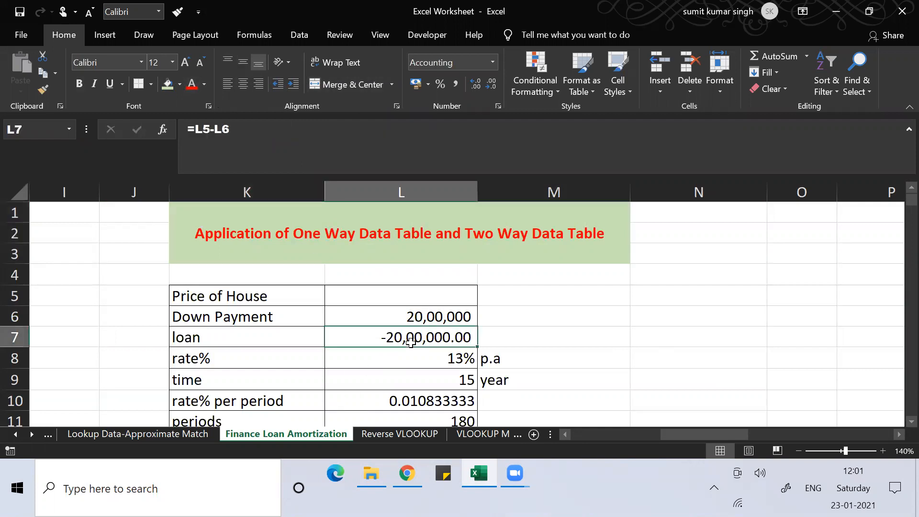
key(Up)
key(Up)
key(Up)
key(Up)
key(Down)
key(Down)
key(Down)
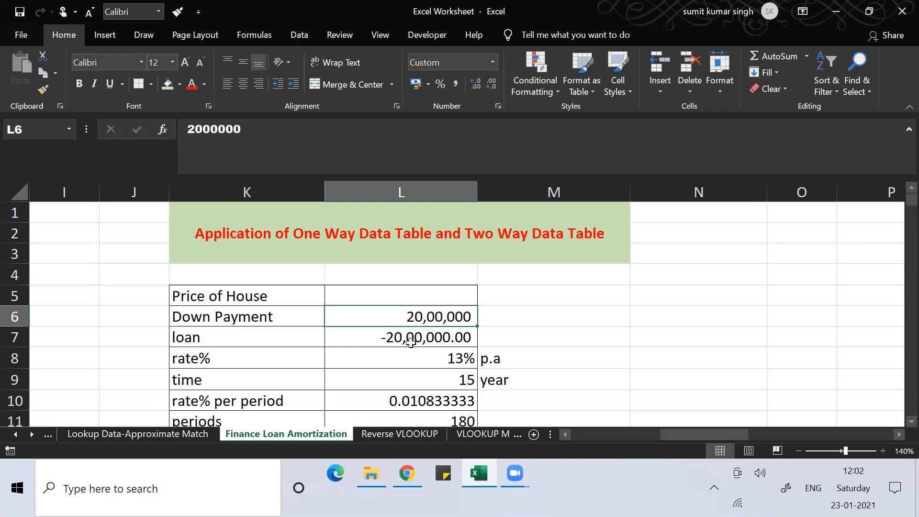
Try x and 1 as the Price of House value in L5.
click(410, 342)
key(Up)
key(Up)
text(x)
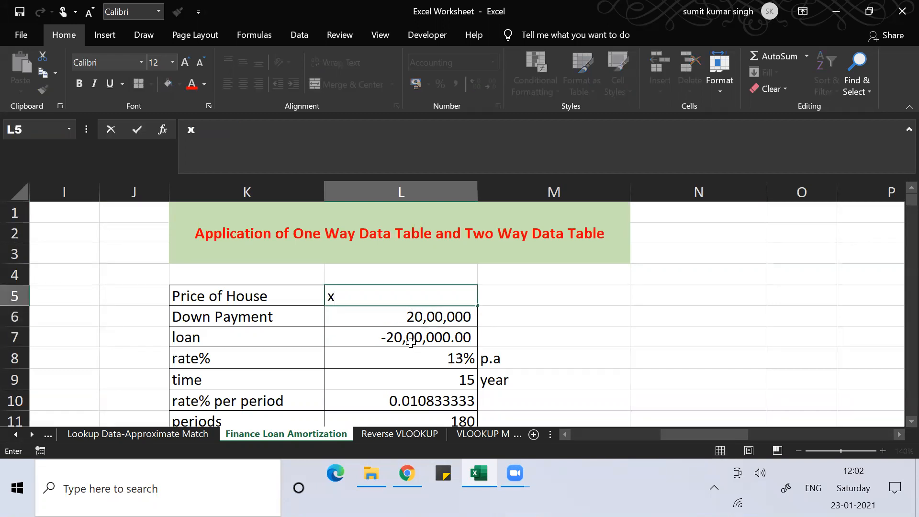
key(Return)
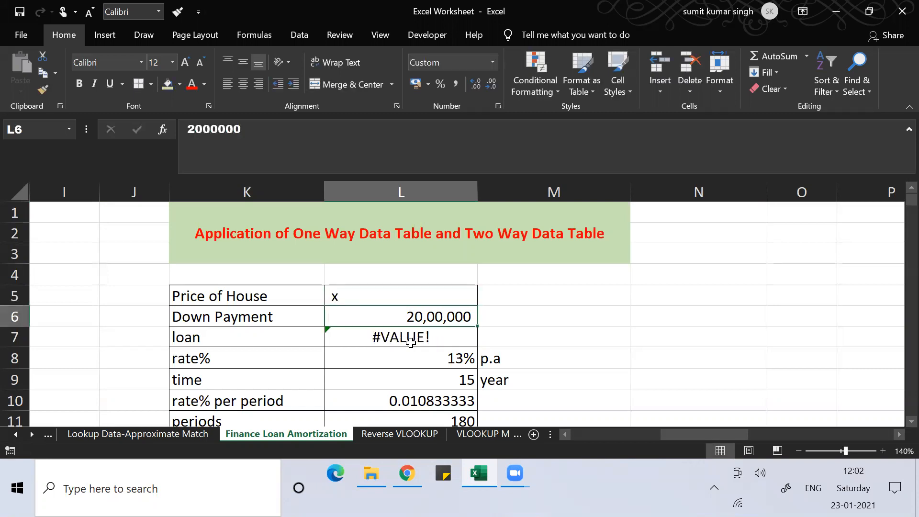
key(Up)
text(1)
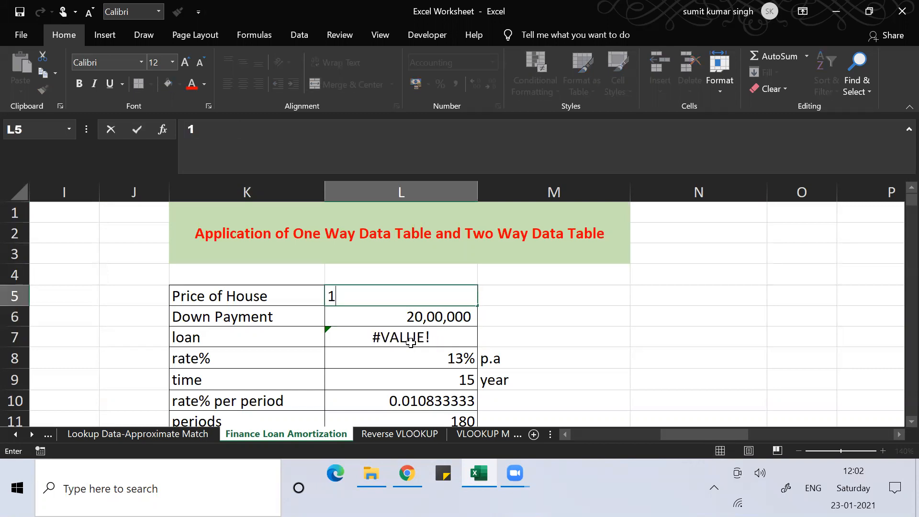
key(Return)
key(Up)
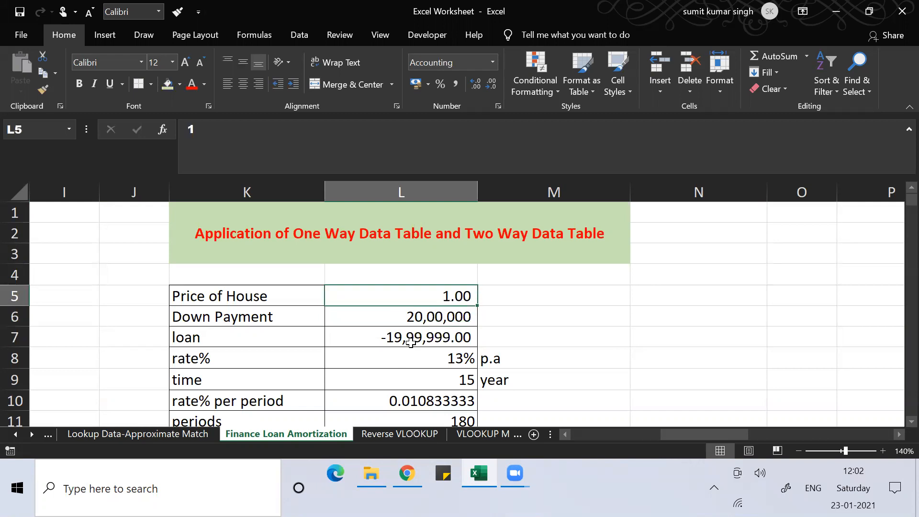
Set the Price of House in L5 to 0.
text(0)
key(Return)
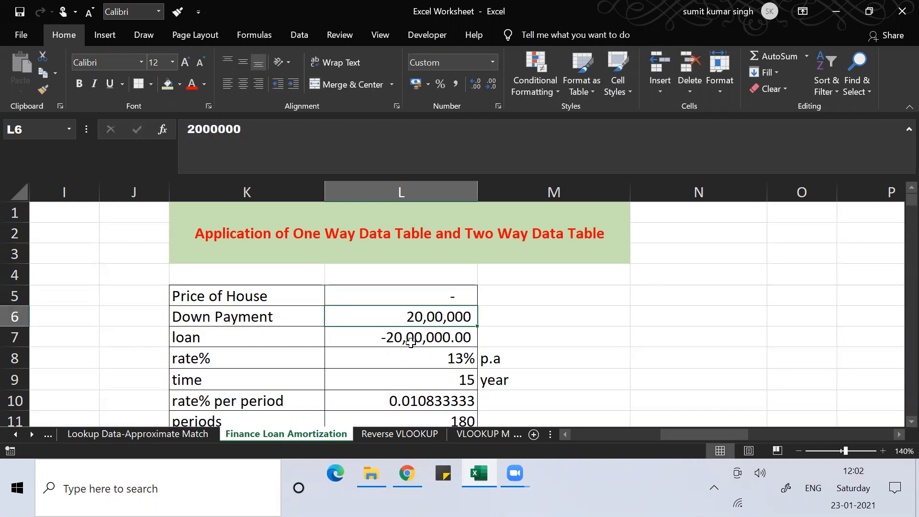
key(Up)
key(Up)
key(Up)
key(Down)
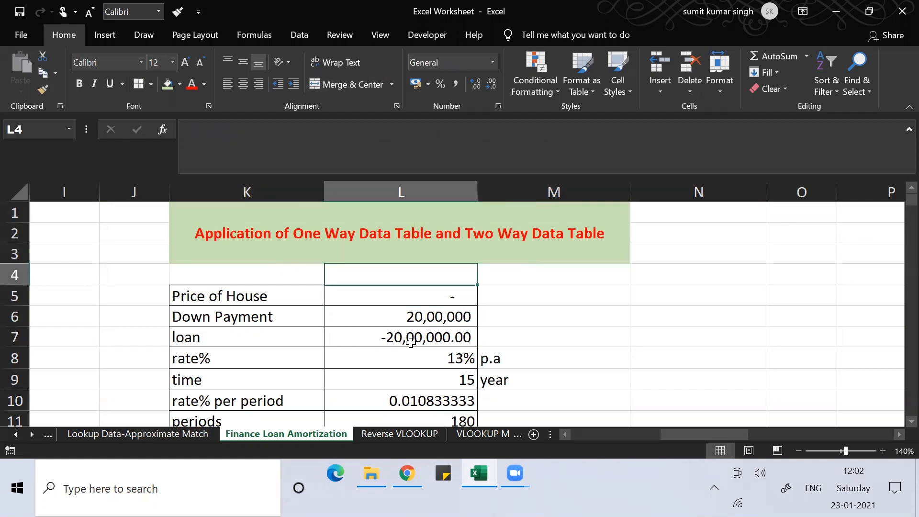
key(Down)
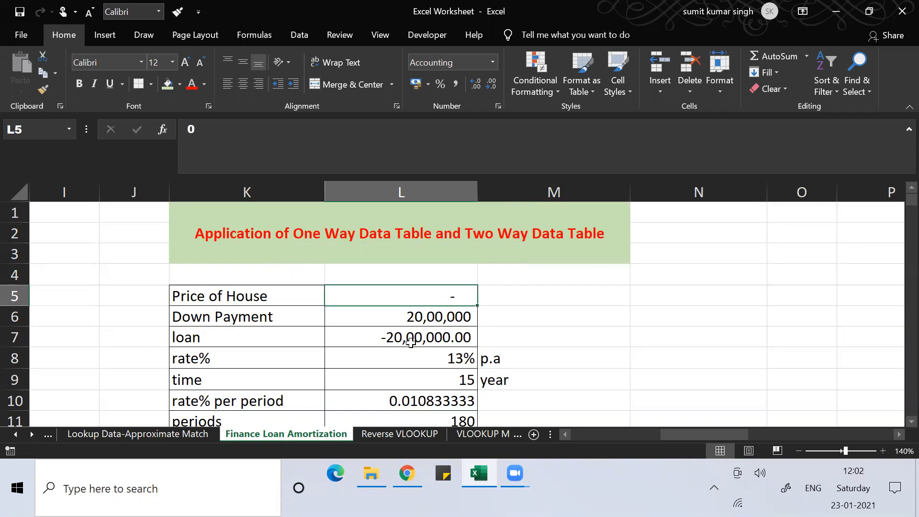
key(Down)
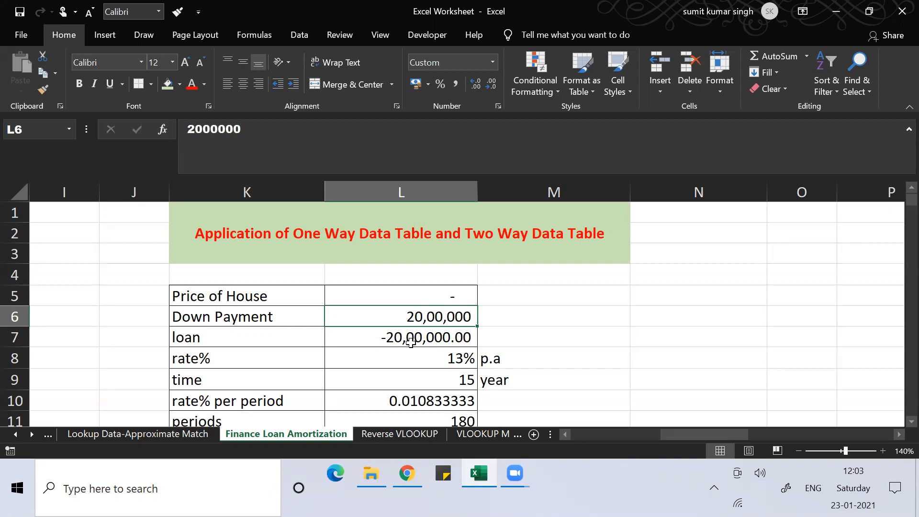
Re-enter the loan formula in L7 as house price minus down payment, =L5-L6.
click(390, 338)
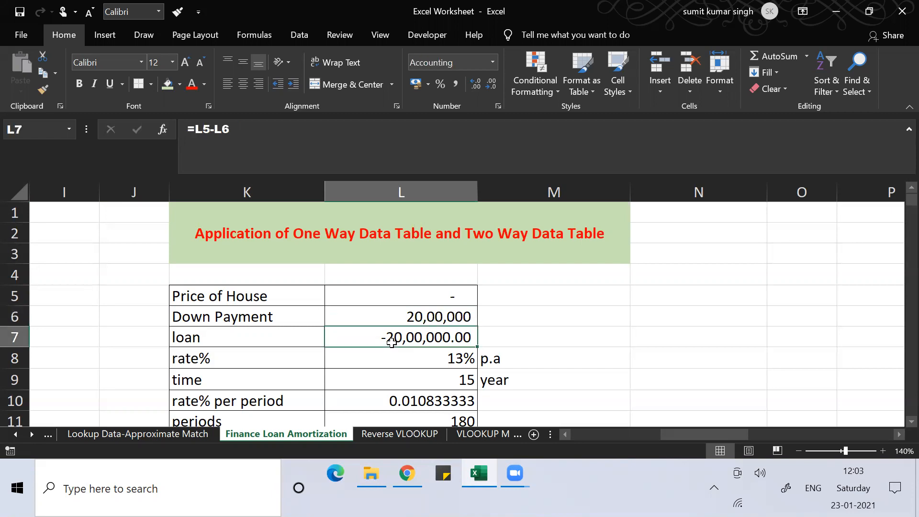
text(=)
key(Up)
key(Up)
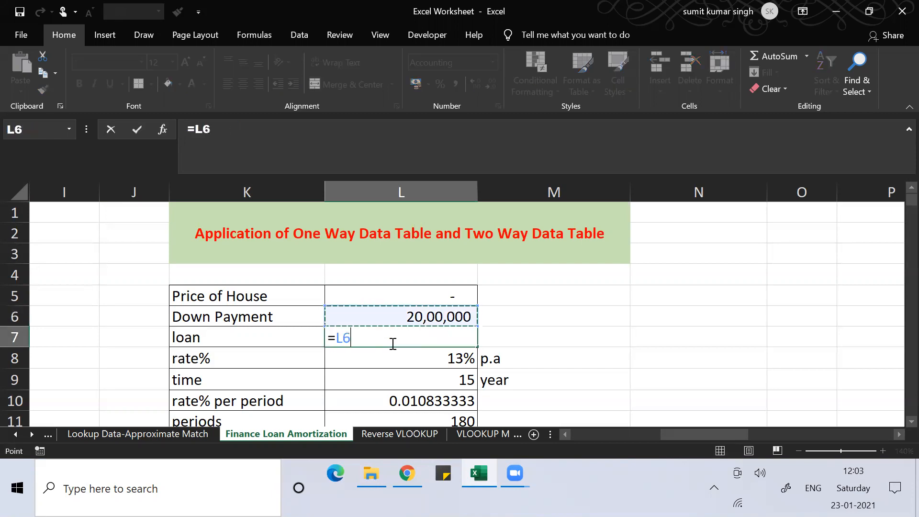
text(-)
key(Up)
key(Return)
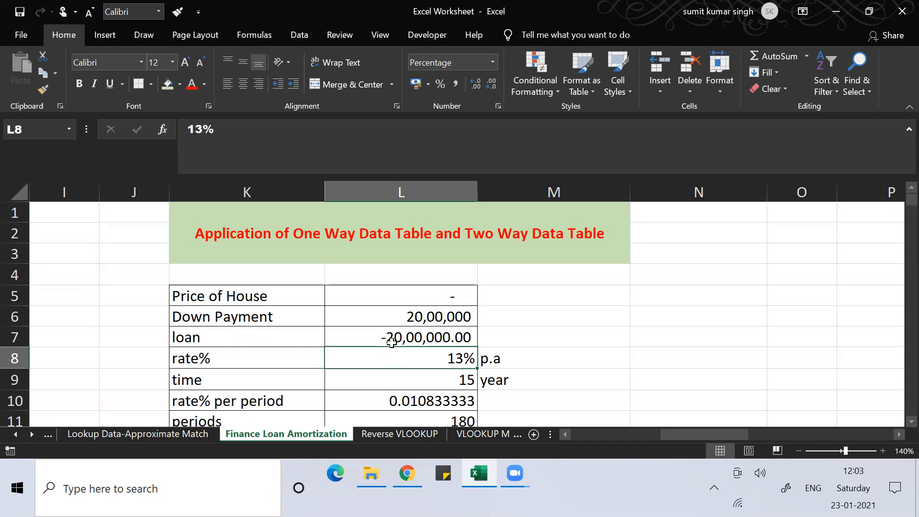
Set the annual interest rate in L8 to 9%.
key(Down)
key(Up)
text(9)
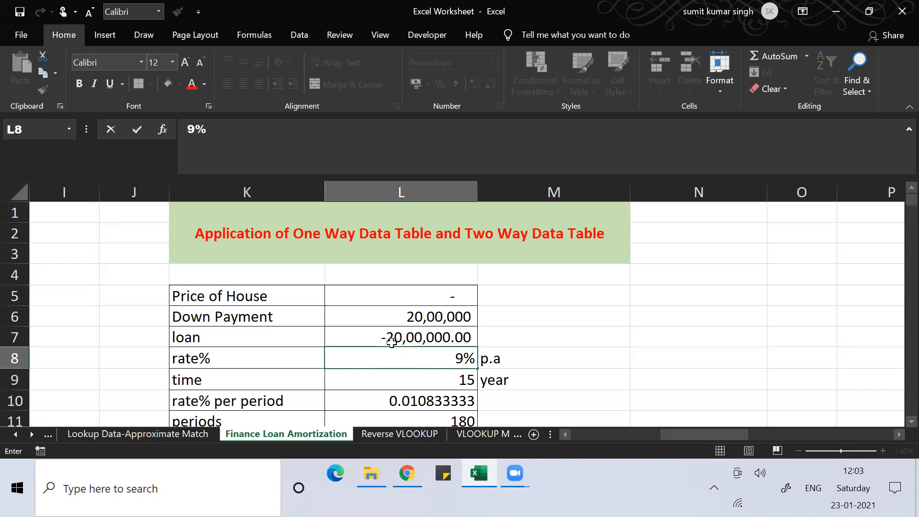
key(Return)
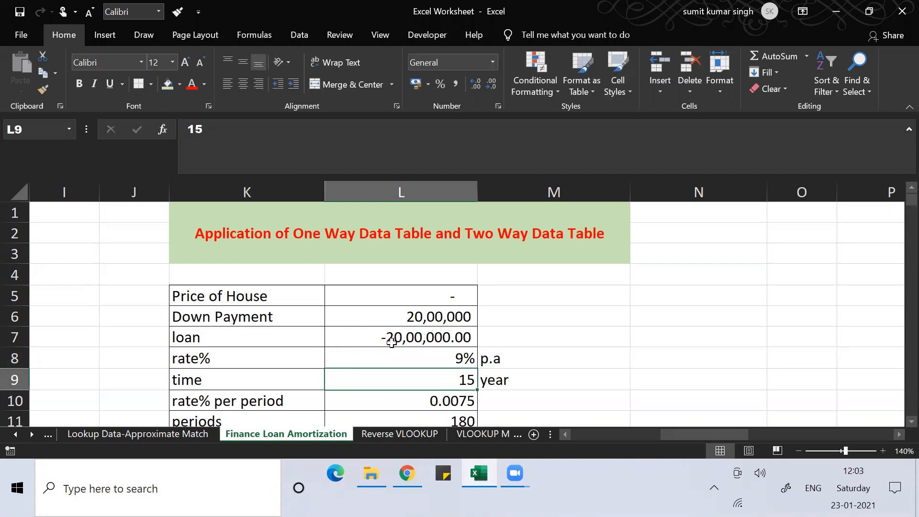
key(Up)
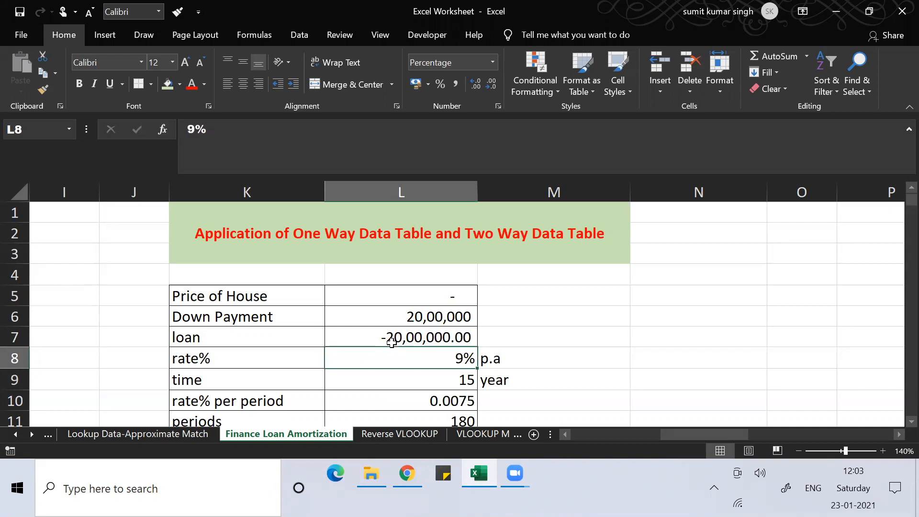
Re-enter the rate per period formula in L10 as =L8/12.
key(Down)
key(Down)
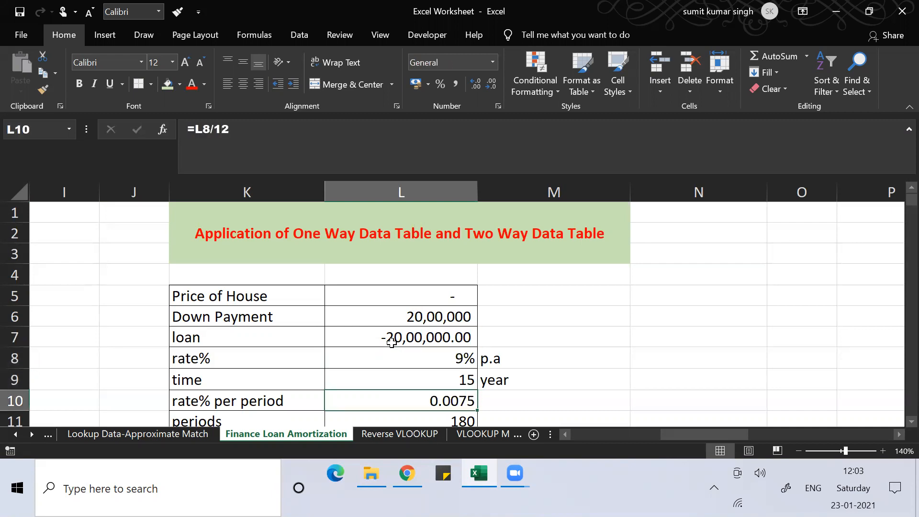
text(=)
key(Up)
key(Up)
text(/12)
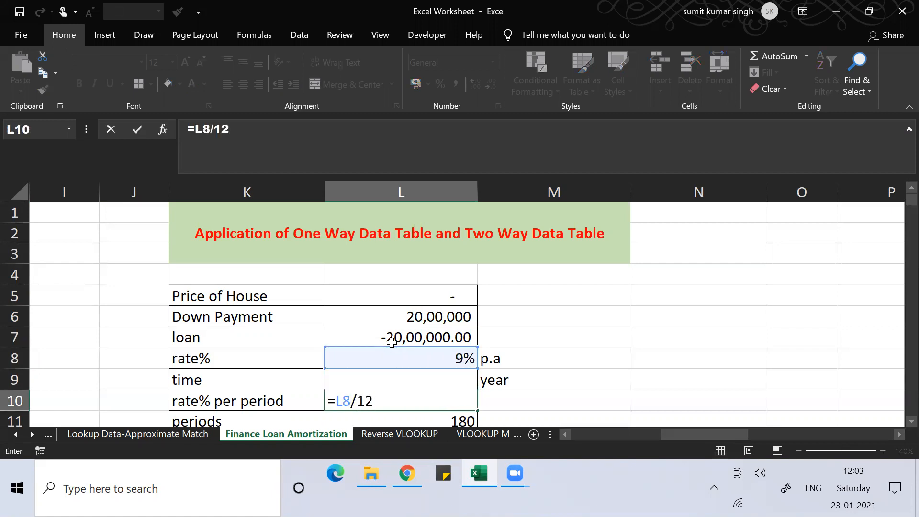
key(Return)
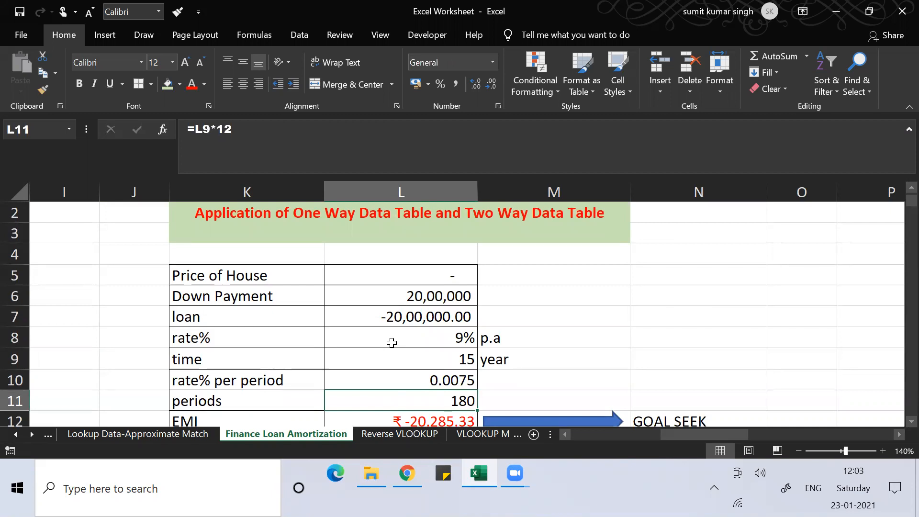
Enter the number of periods in L11 as =15*12.
text(=1)
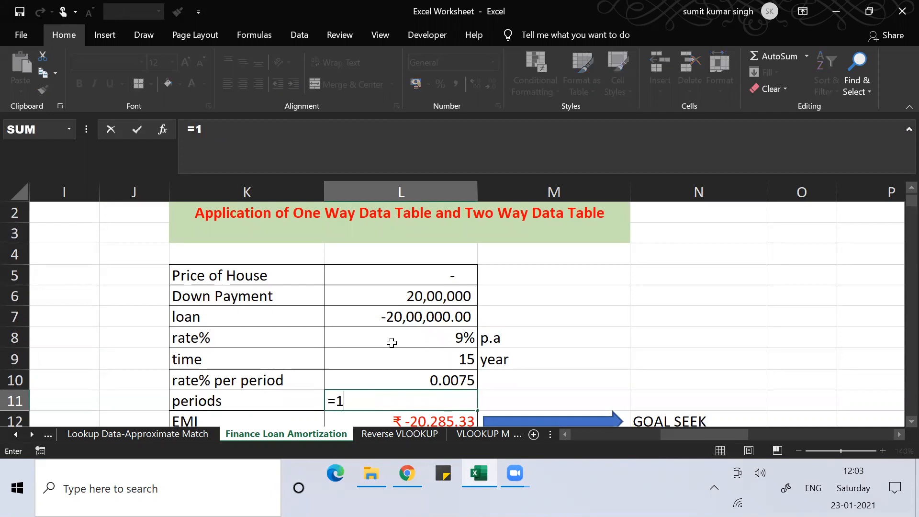
text(5*12)
key(Return)
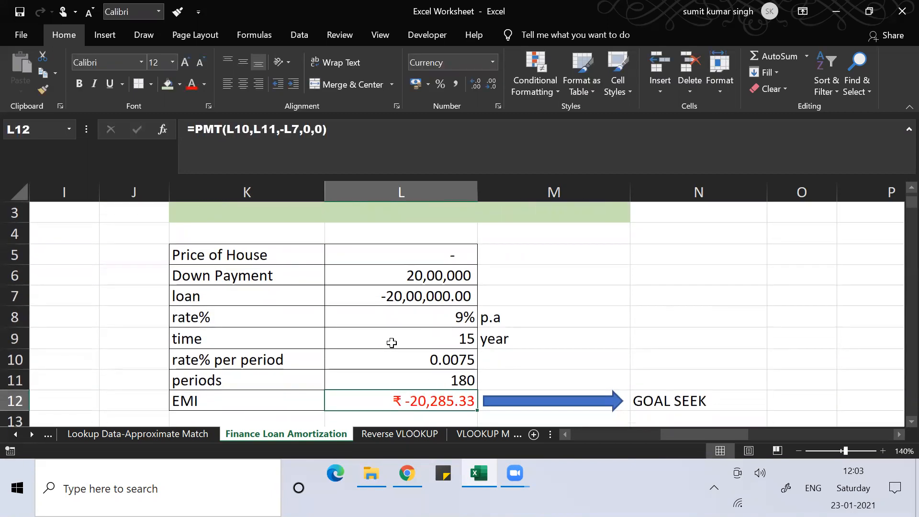
Re-enter the EMI formula in L12 as =PMT(L10,L11,-L7,0,0).
key(Up)
key(Down)
text(=pm)
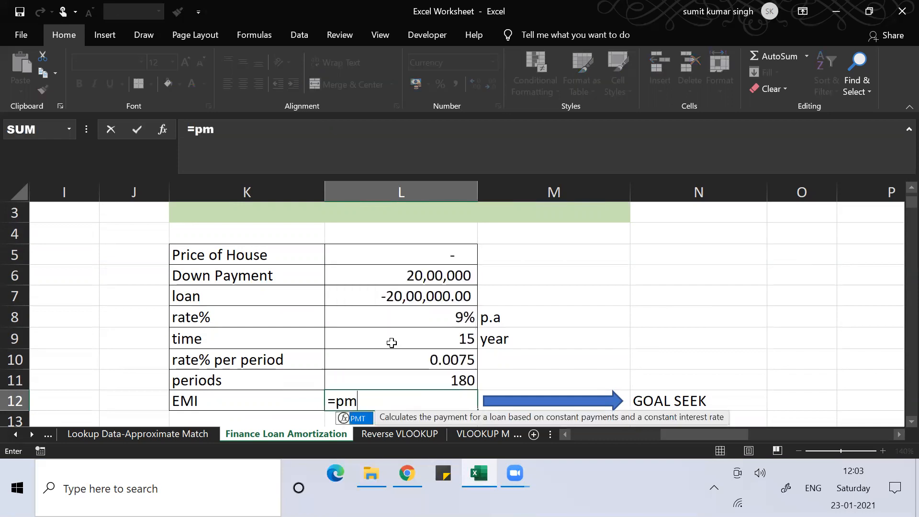
text(t()
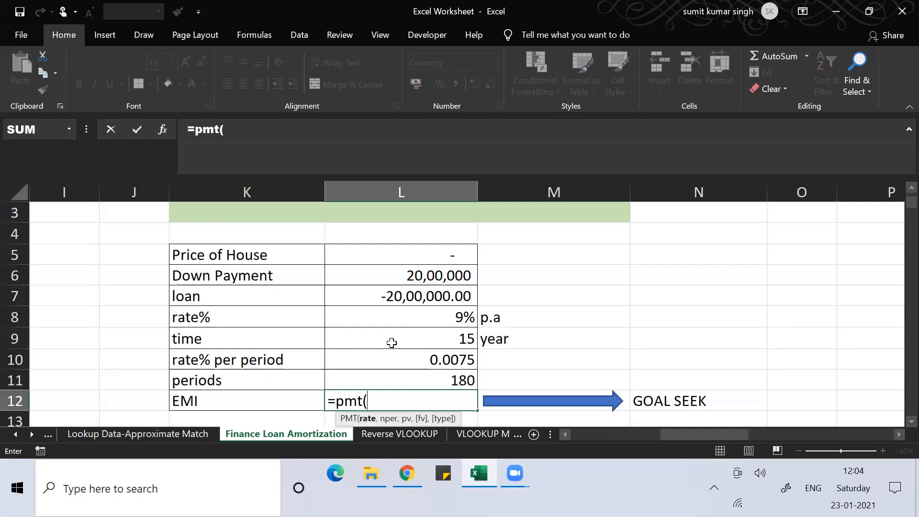
key(Up)
key(Up)
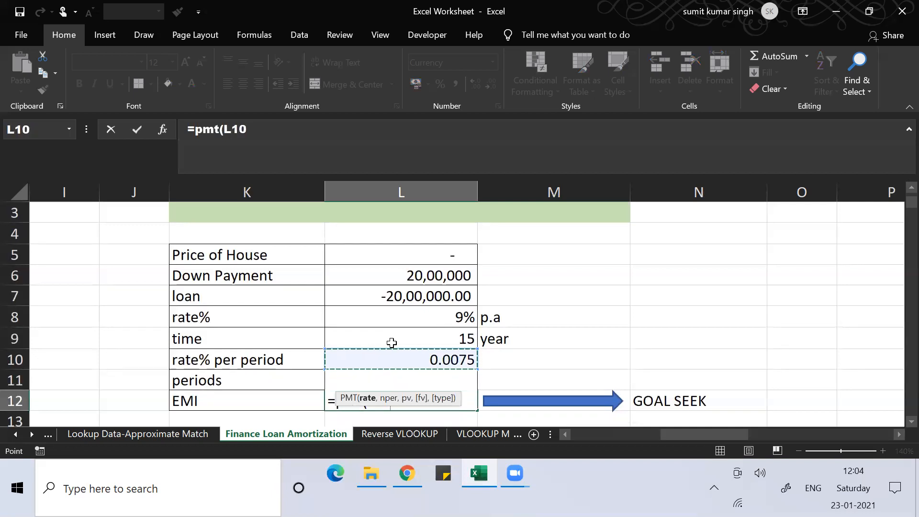
text(,)
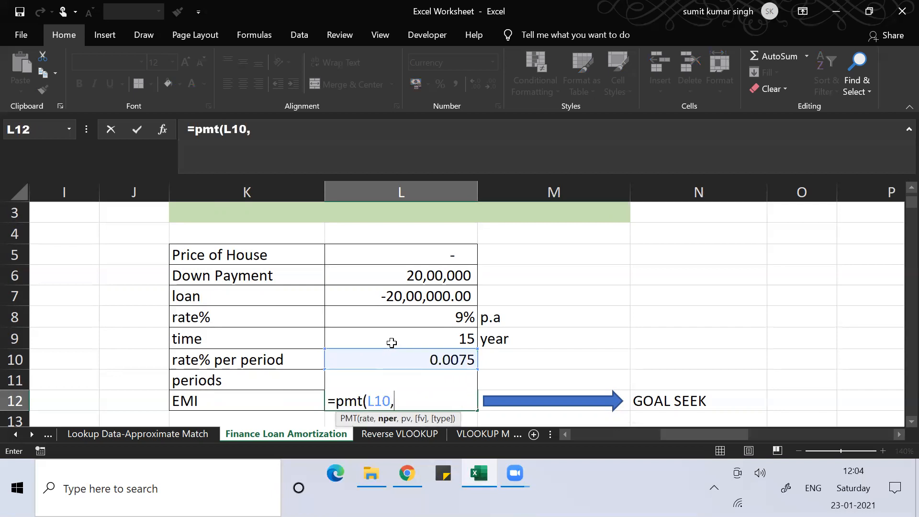
key(Up)
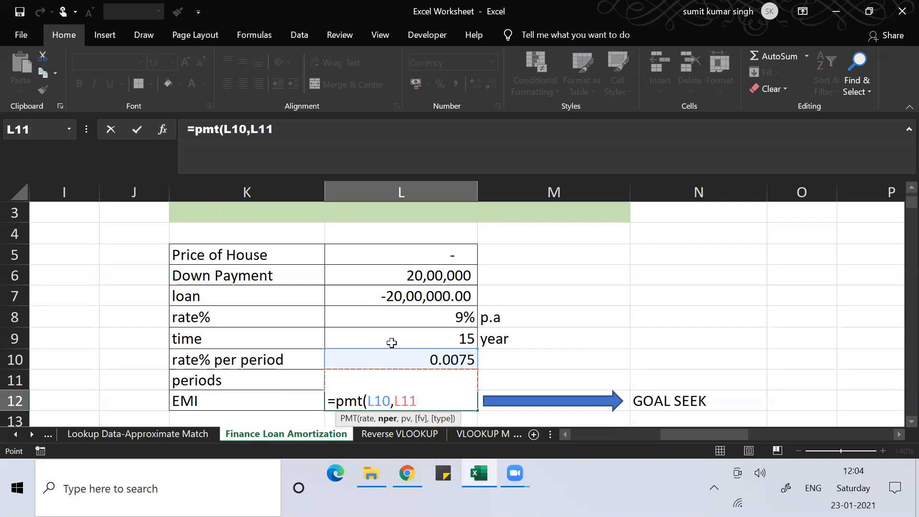
text(,-)
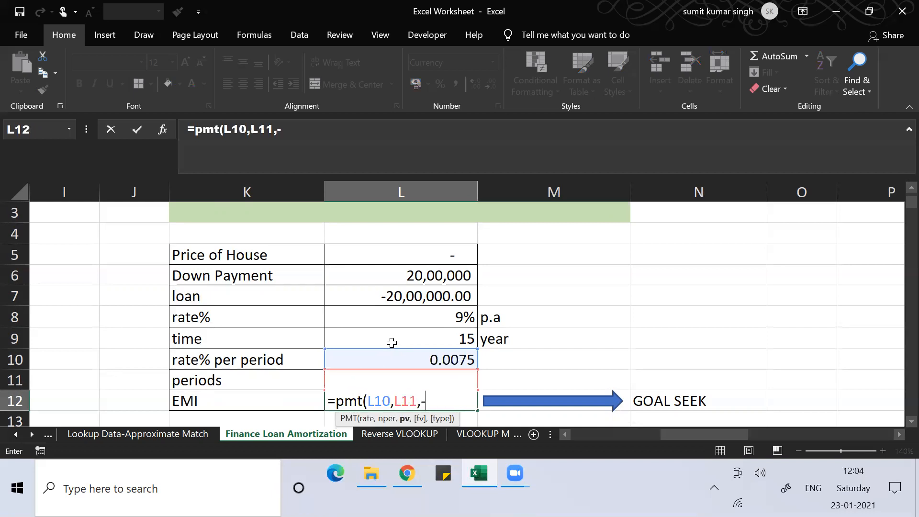
key(Up)
key(Up)
key(Up)
key(Up)
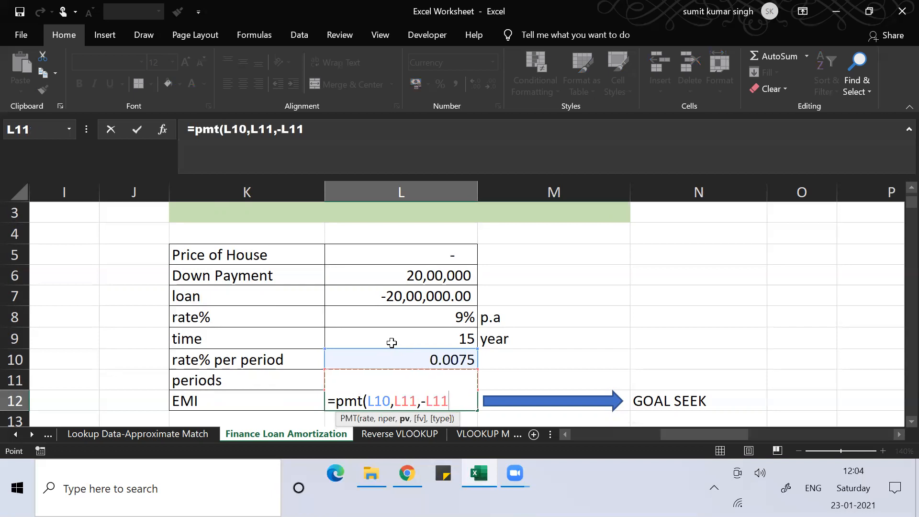
key(Up)
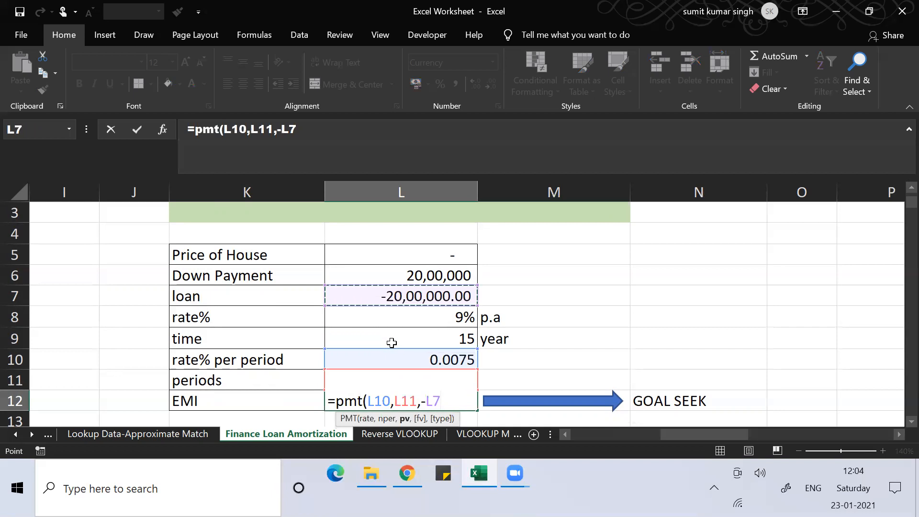
text(,0,0)
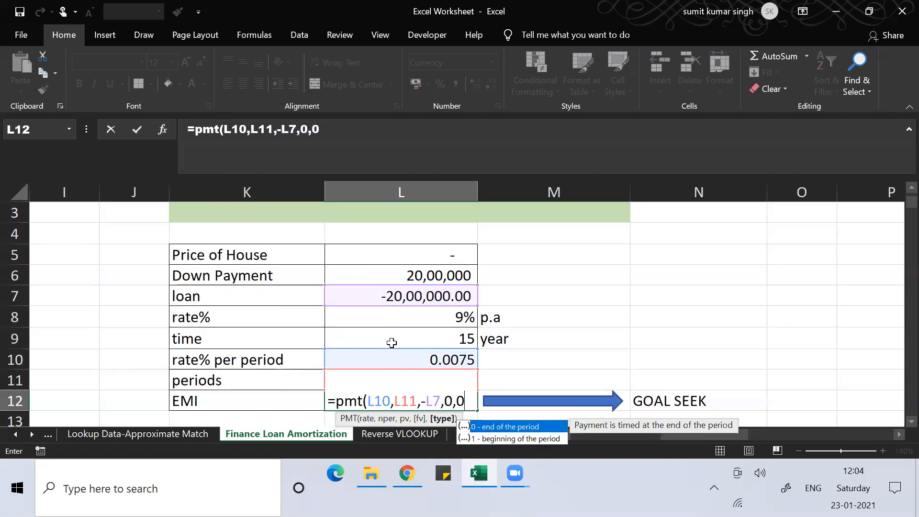
text())
key(Return)
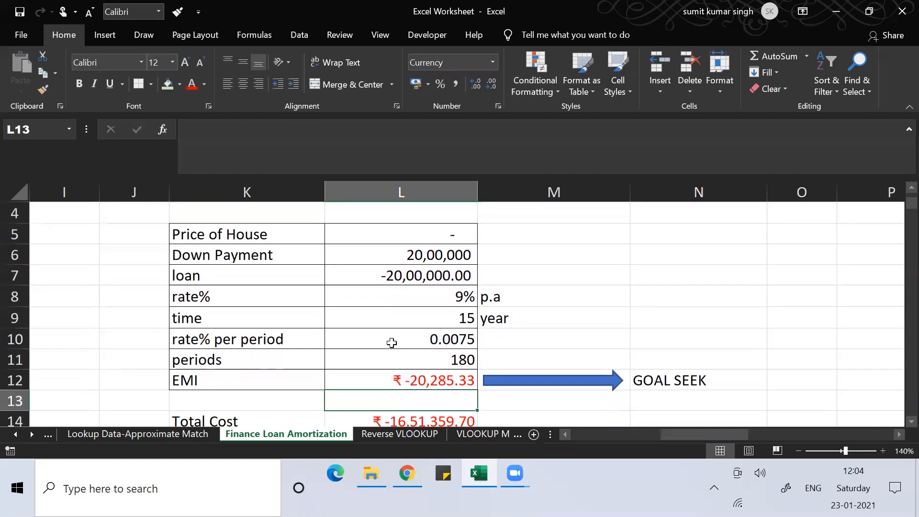
key(Up)
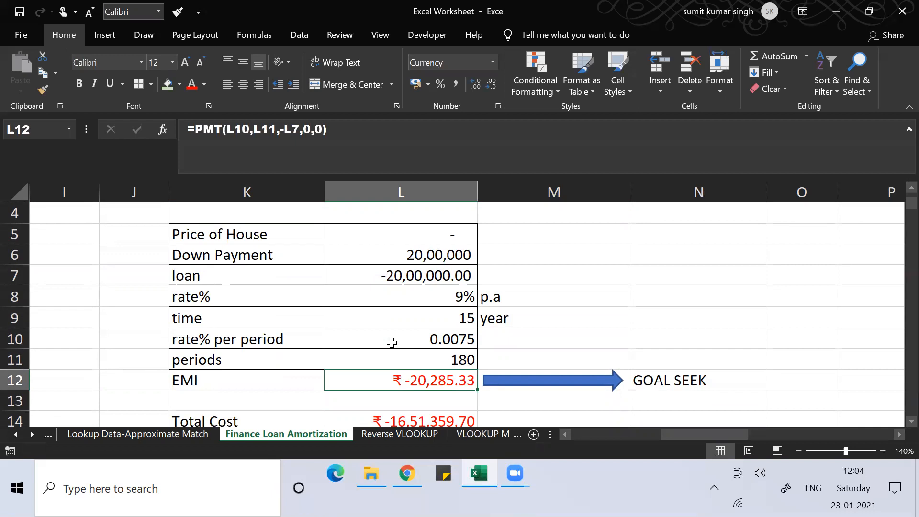
Annotate the house price with x in M5 and the loan with the text "=x-20 lakh" in M7.
double_click(519, 237)
text(x)
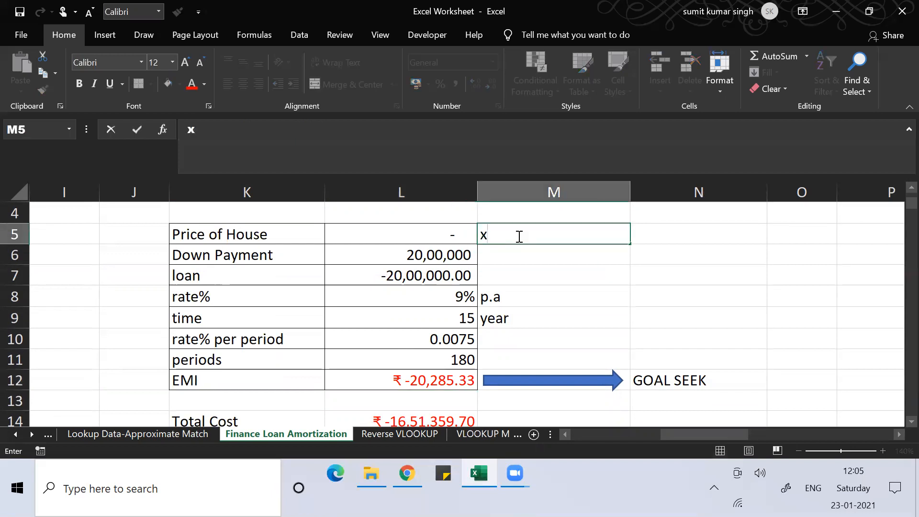
key(Return)
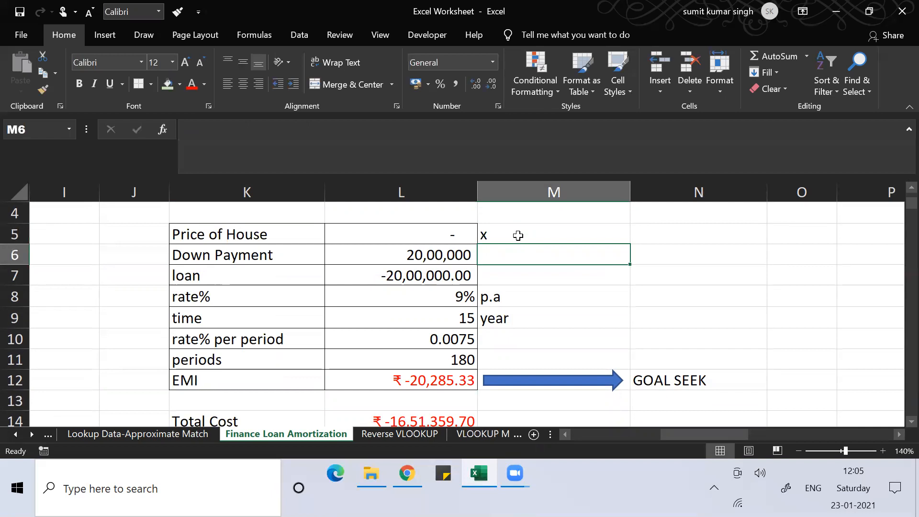
key(Down)
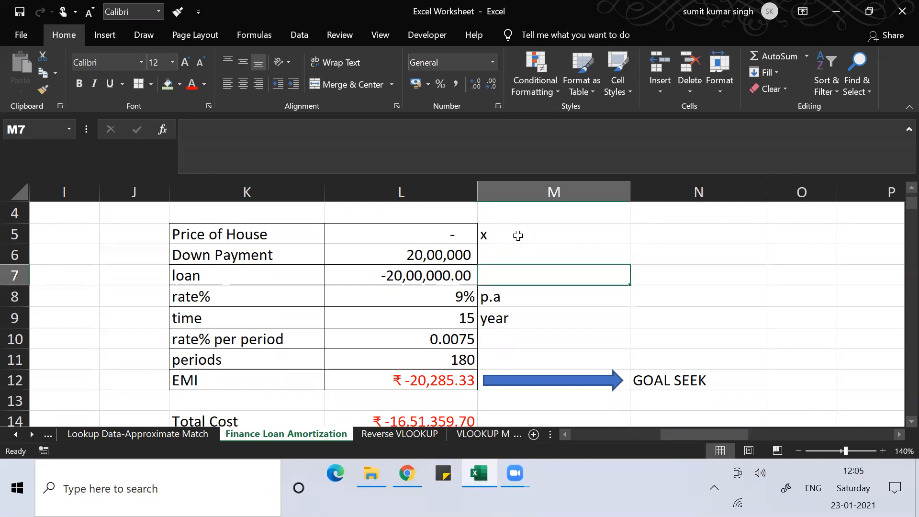
text('=x-20 lakh)
key(Return)
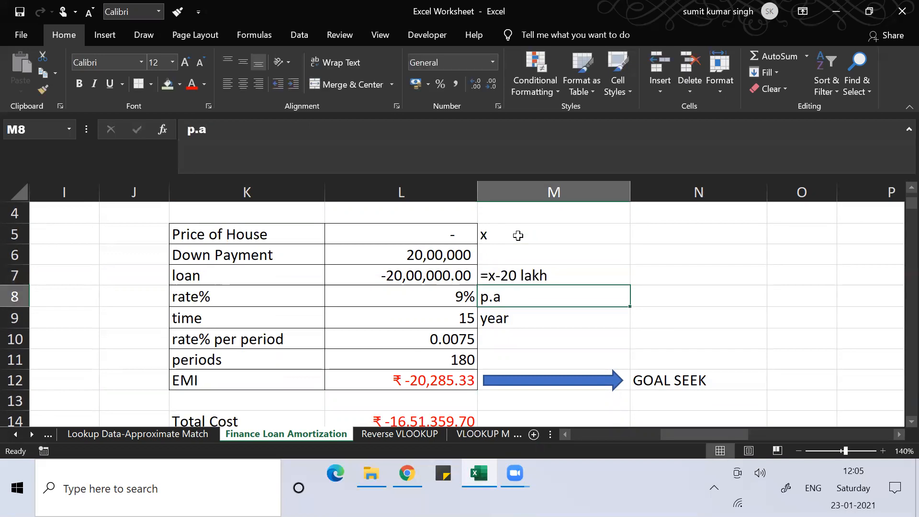
key(Down)
key(Up)
key(Up)
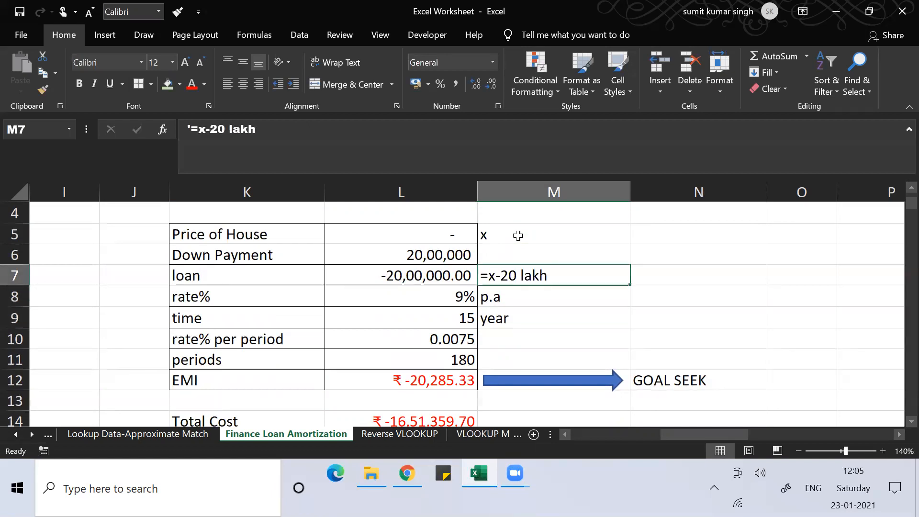
Start Goal Seek on the EMI, choosing L12 as the cell to set.
key(Down)
key(Down)
key(Down)
key(Down)
key(Down)
key(Down)
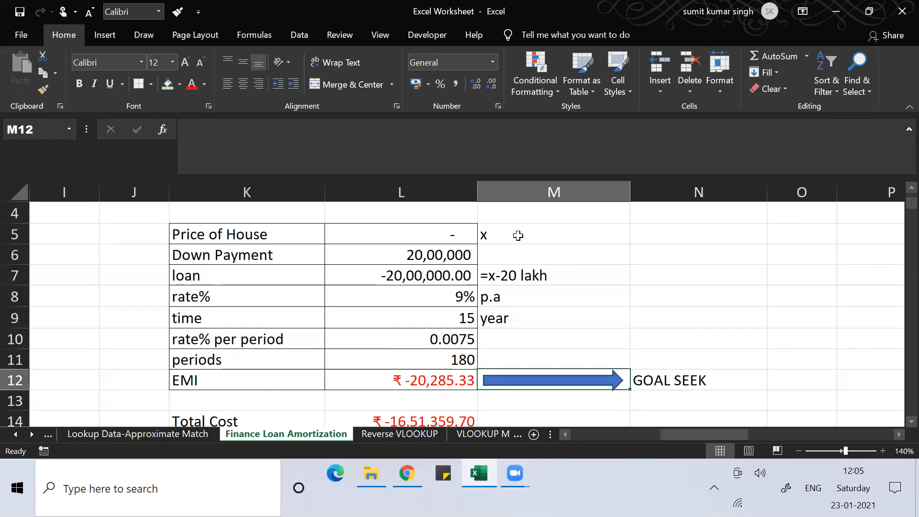
key(Left)
key(Up)
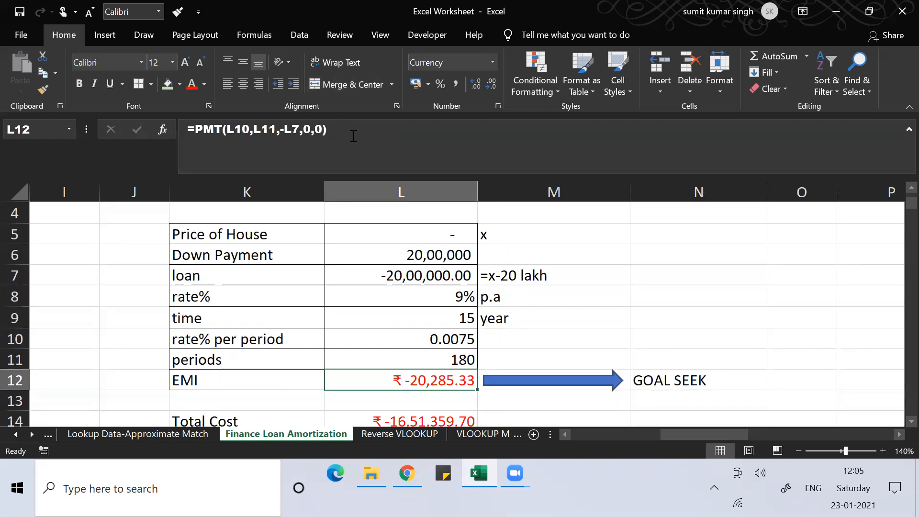
key(alt)
key(a)
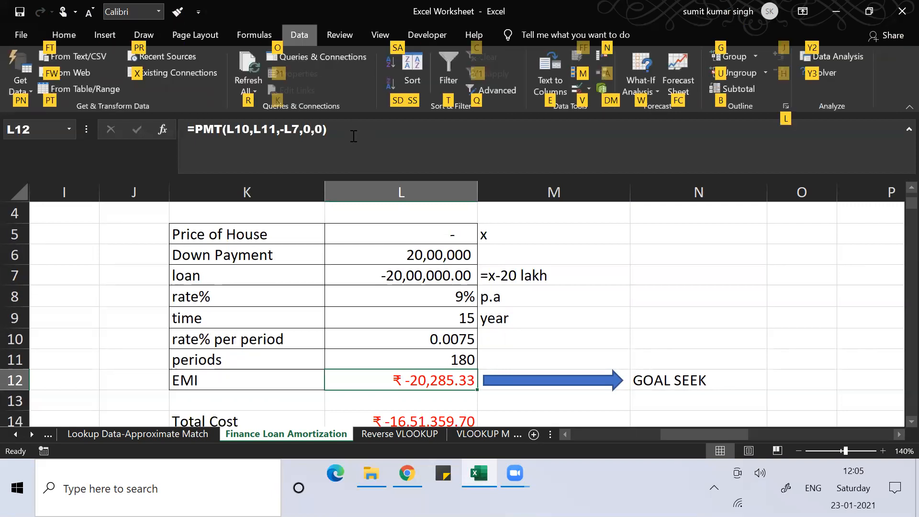
key(w)
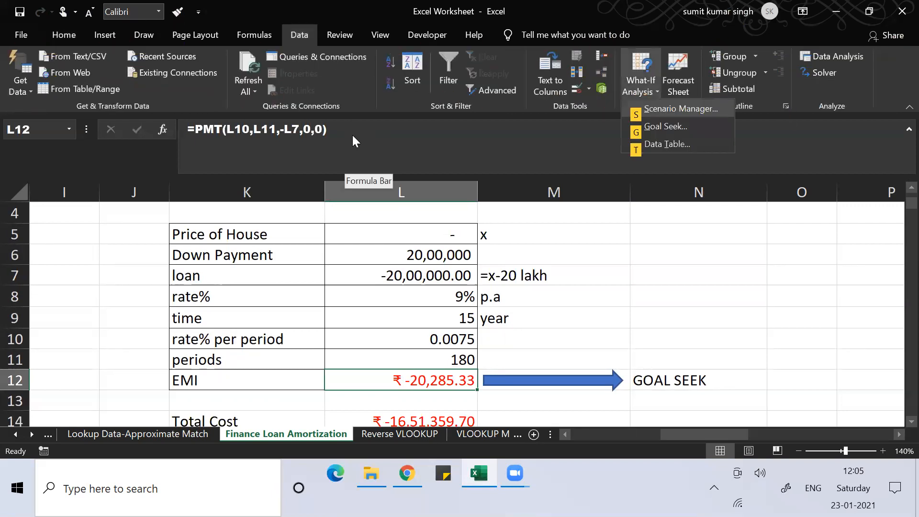
key(g)
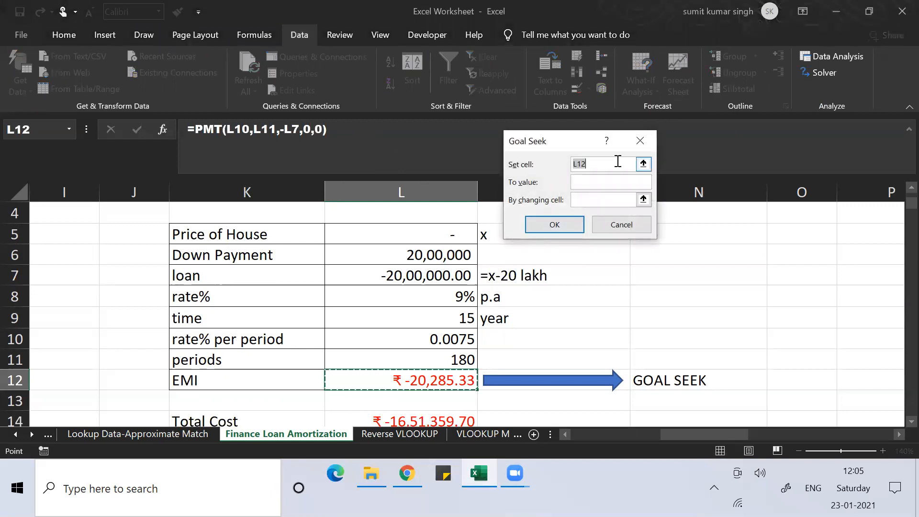
click(643, 165)
click(396, 378)
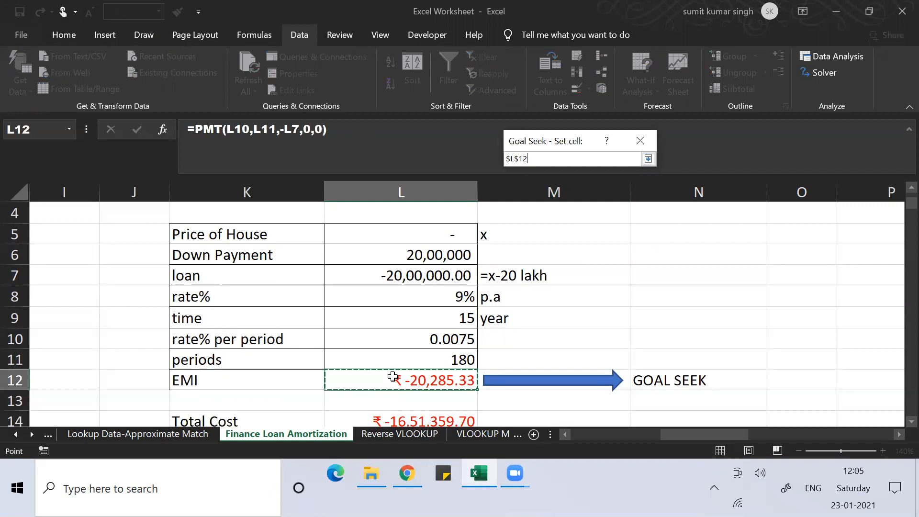
click(648, 158)
Run Goal Seek for a target value of 25000 by changing the house price in L5, and keep the solution.
click(596, 183)
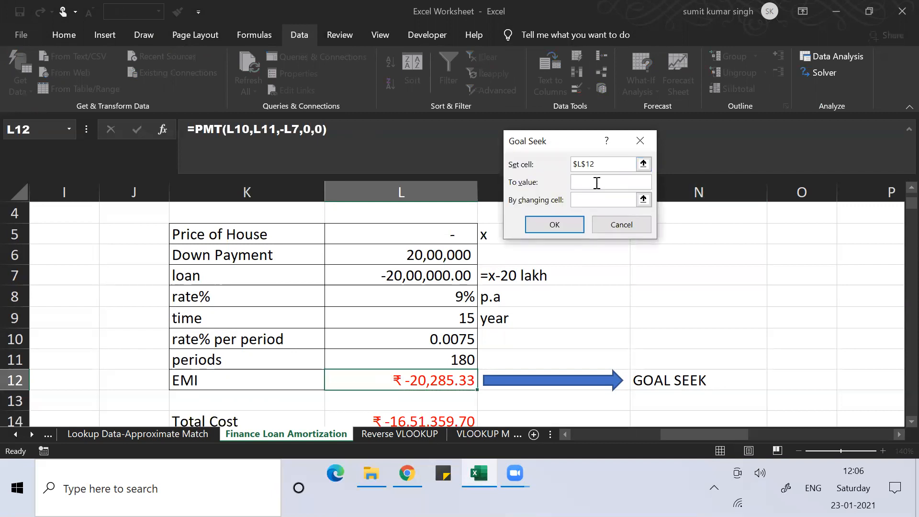
text(25000)
click(642, 199)
click(424, 234)
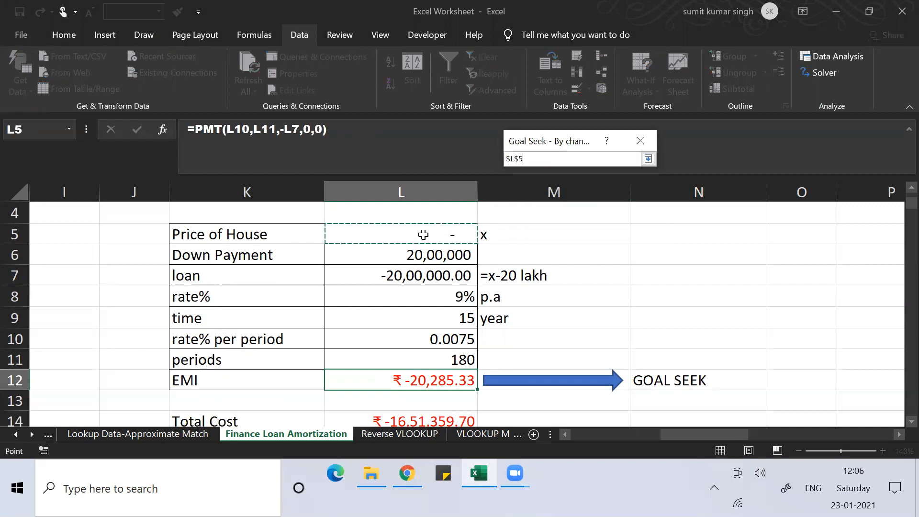
click(646, 163)
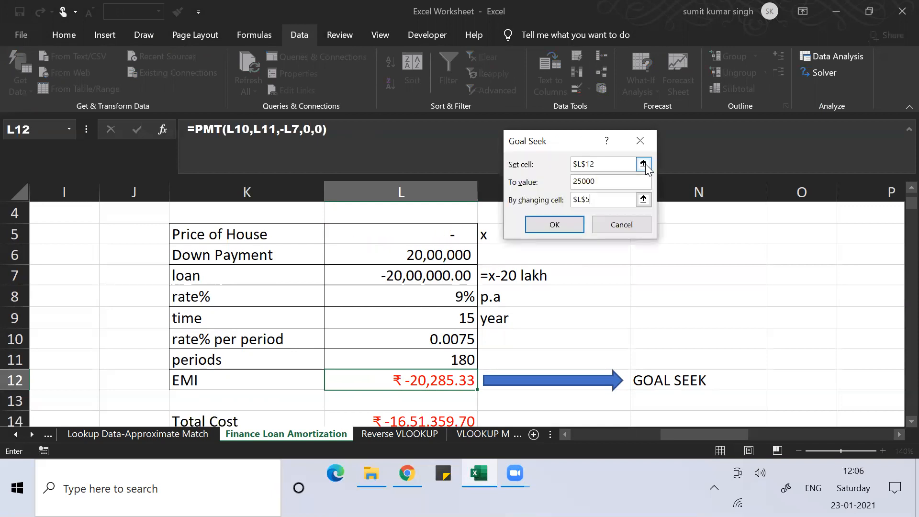
click(543, 227)
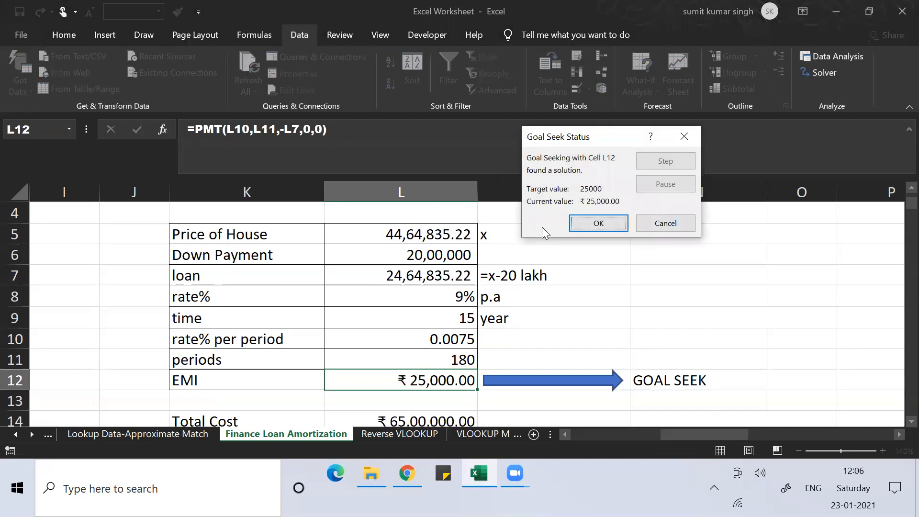
click(592, 225)
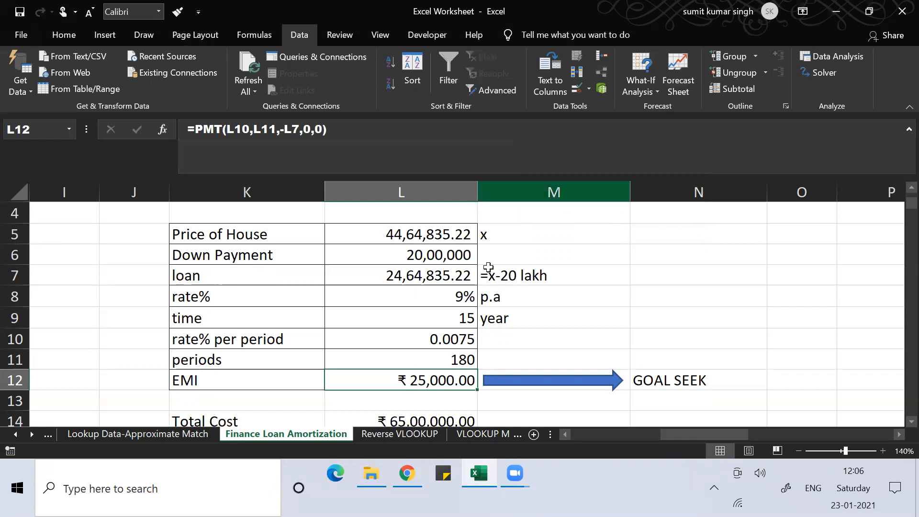
Set the loan time in L9 to 18 years.
click(373, 236)
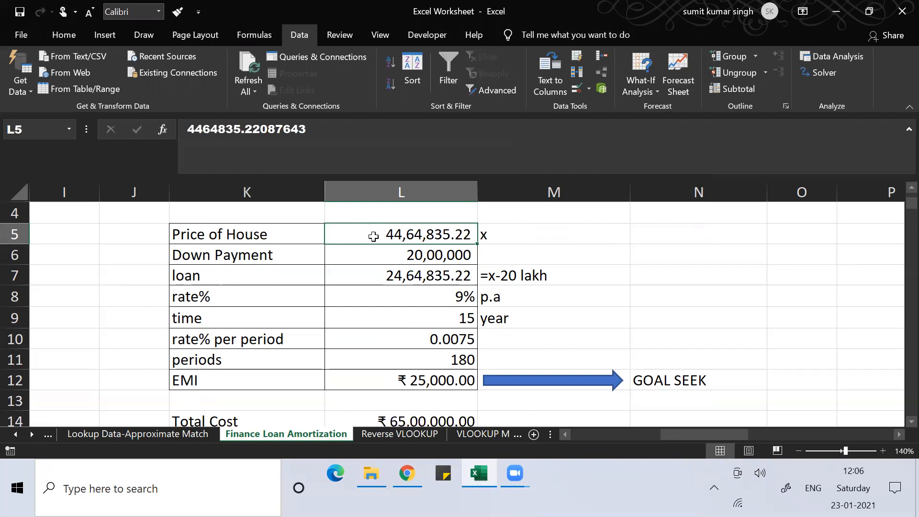
key(Down)
key(Down)
key(Down)
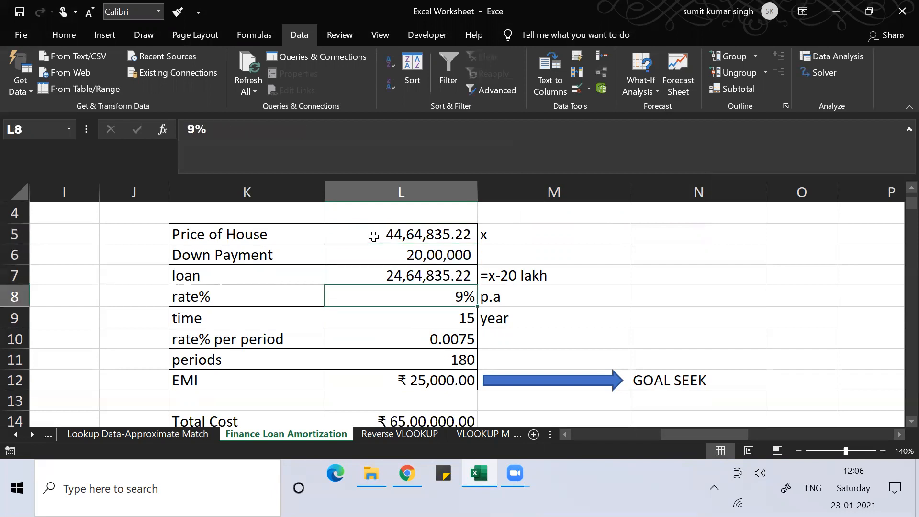
key(Down)
key(Up)
key(Down)
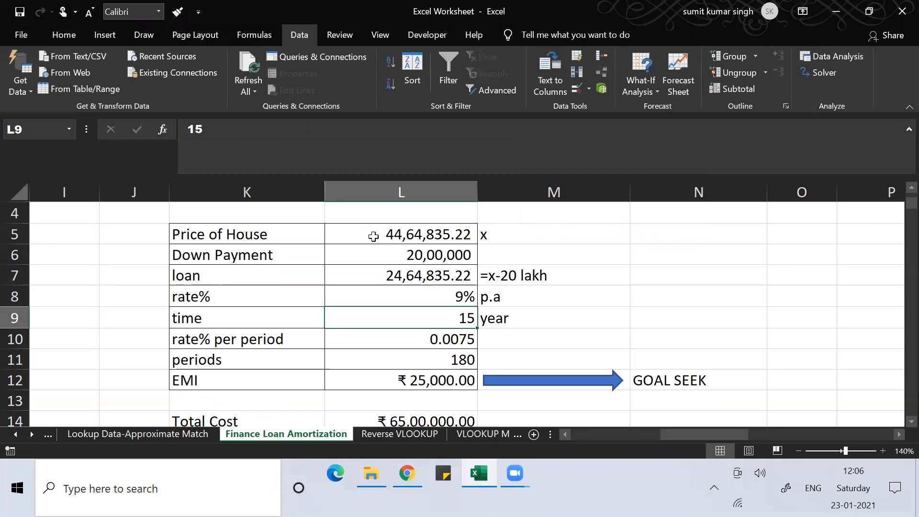
text(18)
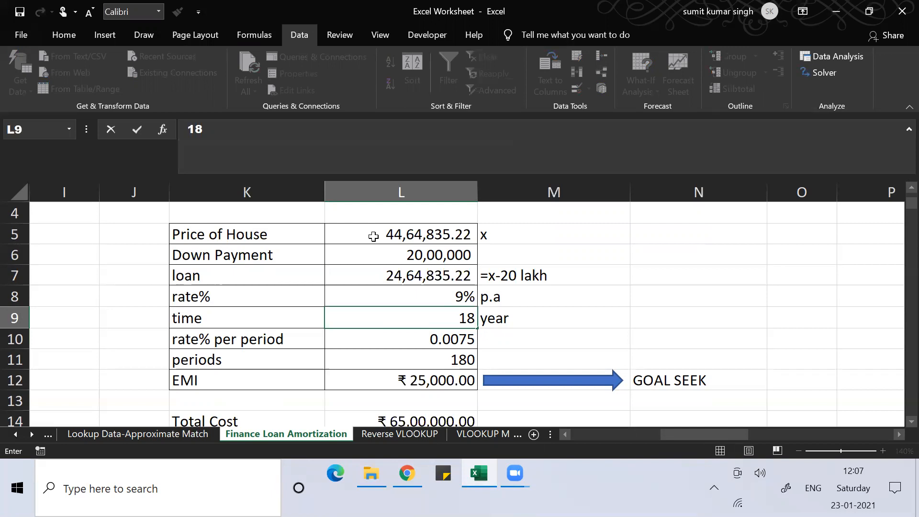
key(Return)
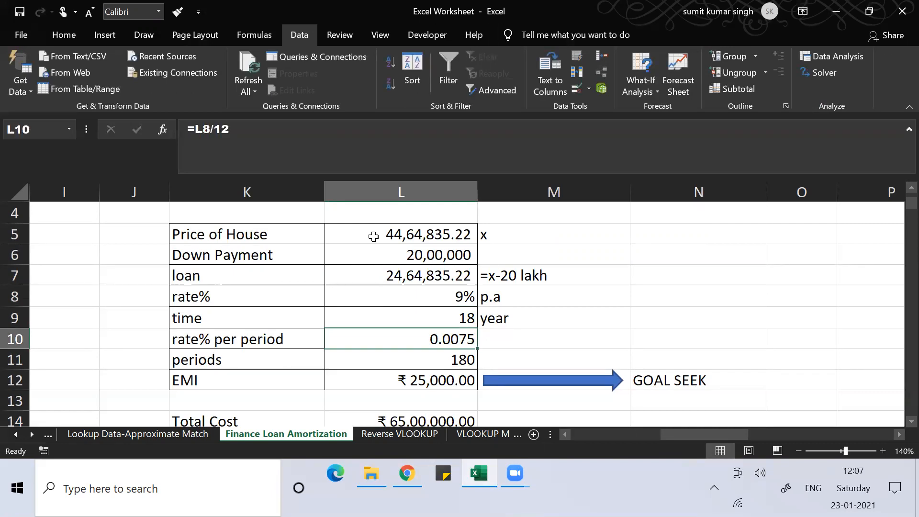
Examine the loan time in L9 and check whether the periods formula in L11 refers to it.
key(Up)
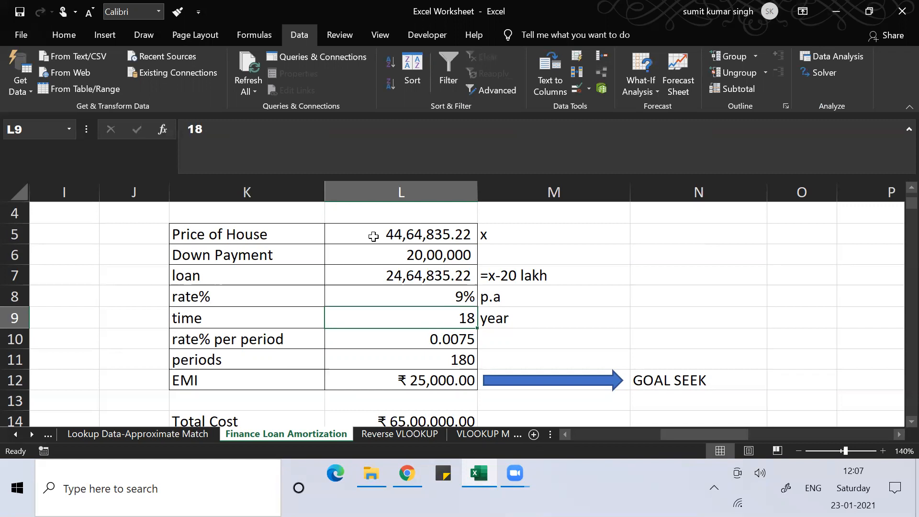
key(Down)
key(Down)
key(Down)
key(Up)
key(Up)
key(Up)
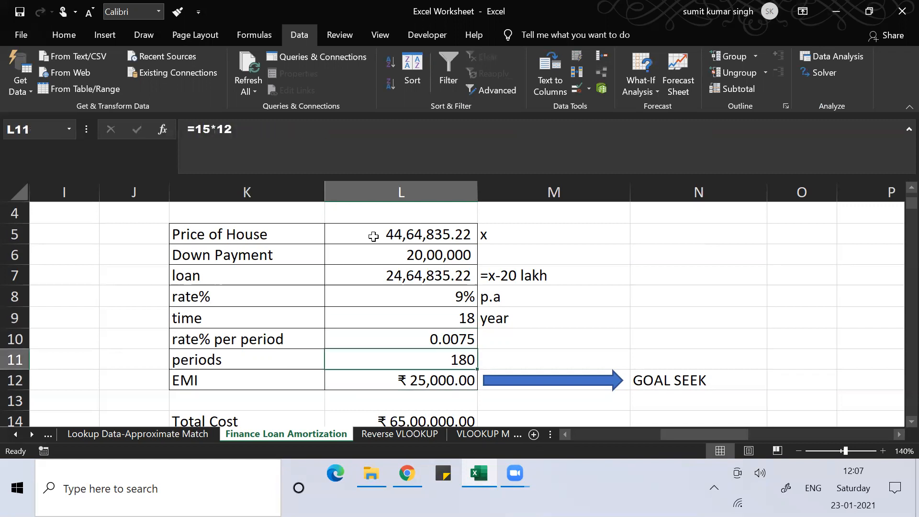
key(Up)
key(Down)
key(Down)
key(Down)
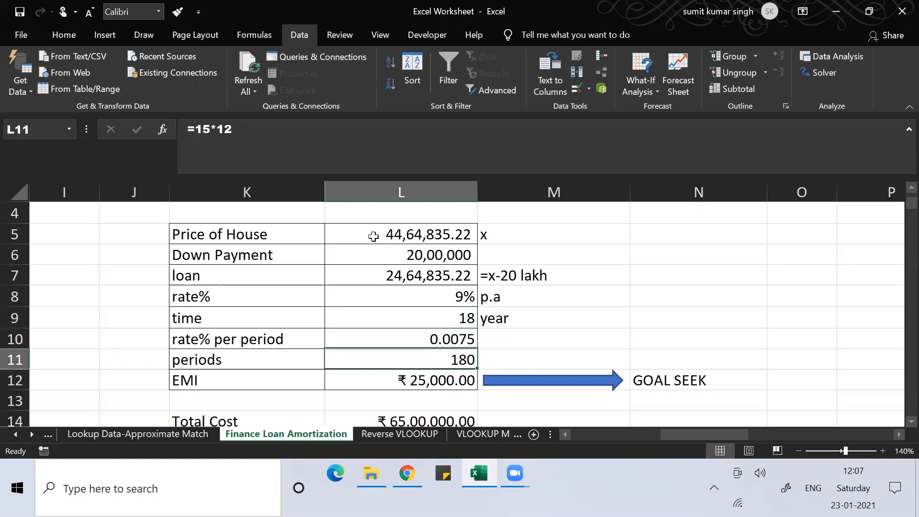
Replace the periods value in L11 with the formula =L9*12 so it follows the loan time.
key(Down)
key(Up)
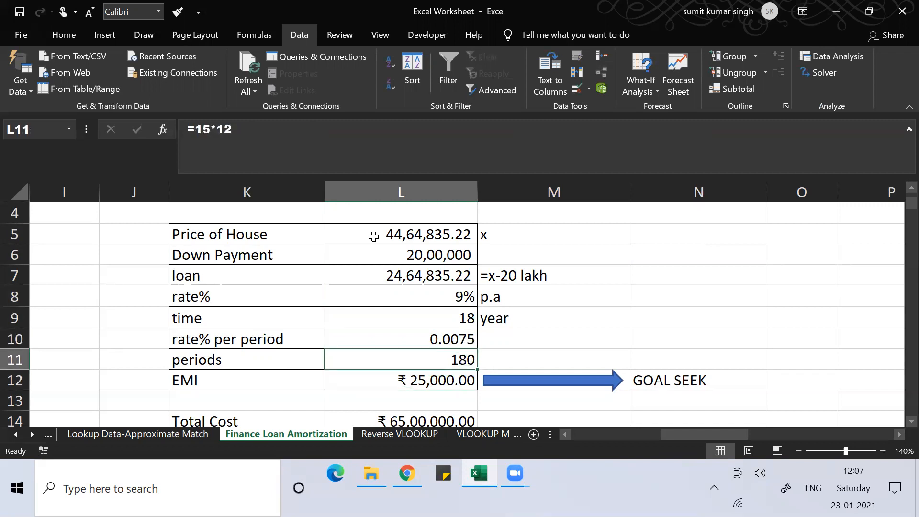
text(=)
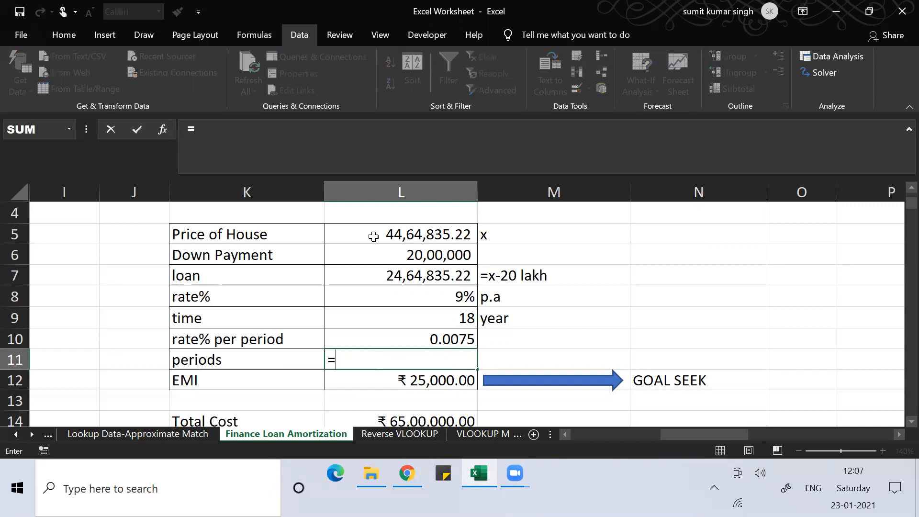
key(Up)
key(Up)
text(*12)
key(Return)
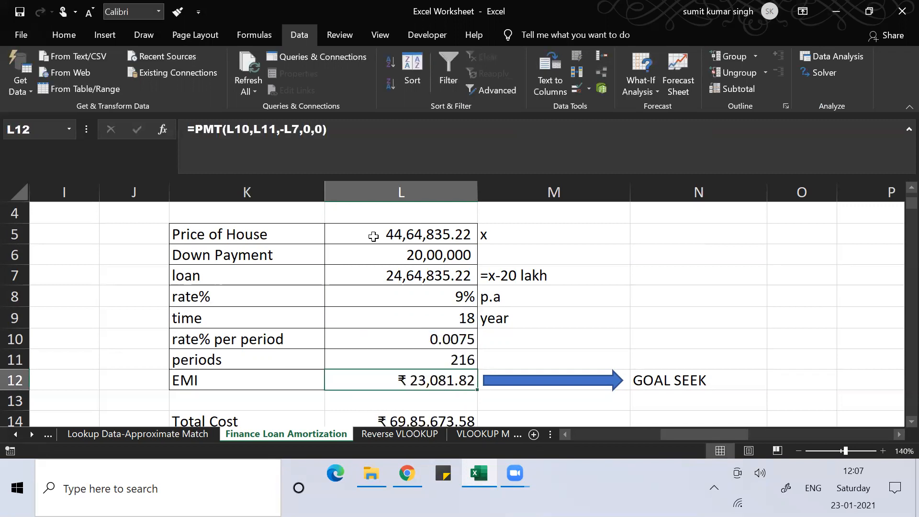
key(Up)
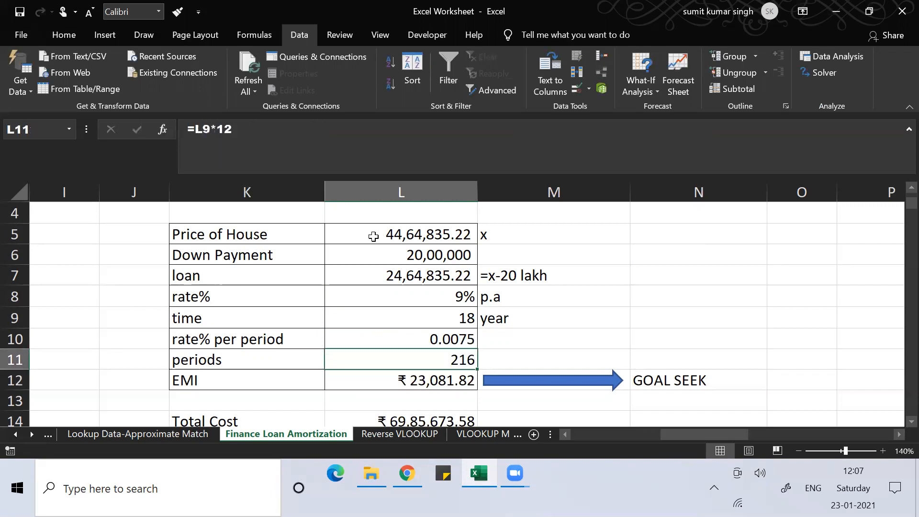
Run Goal Seek on the EMI in L12 for a value of 25000 by changing the house price in L5, and keep the solution.
key(Down)
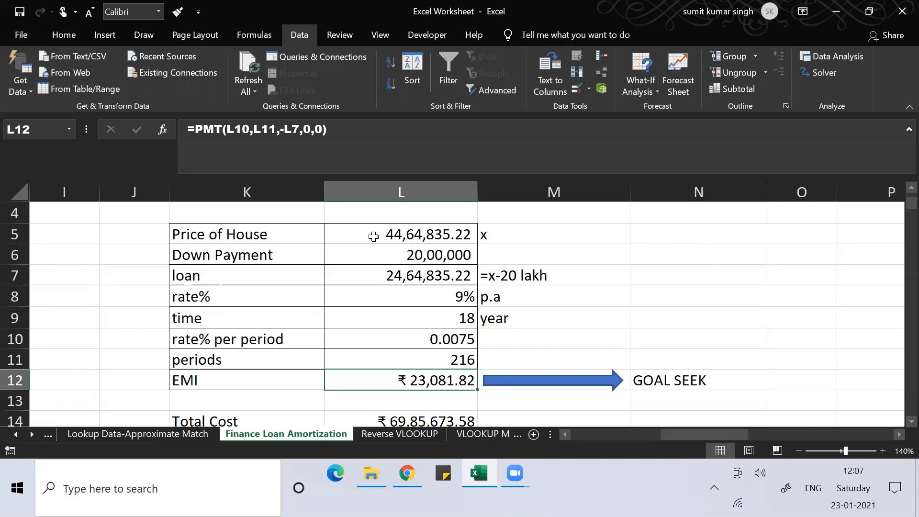
click(643, 72)
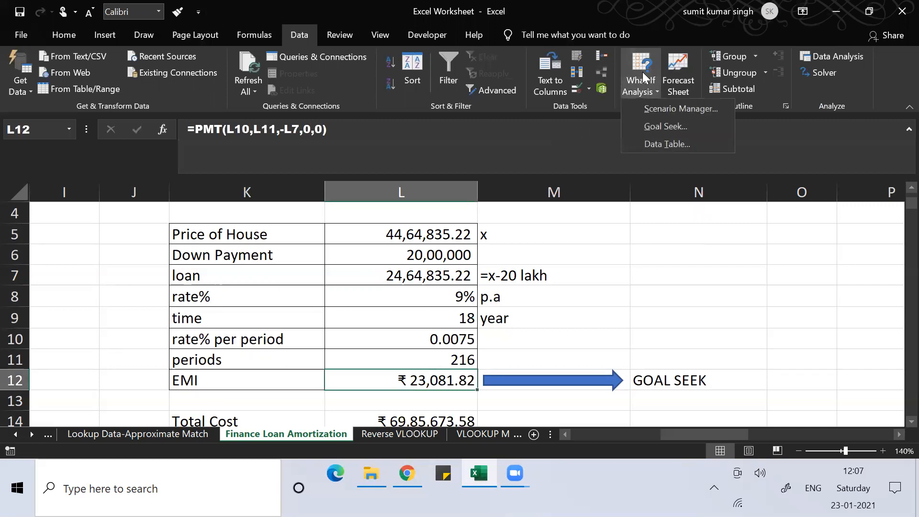
click(656, 125)
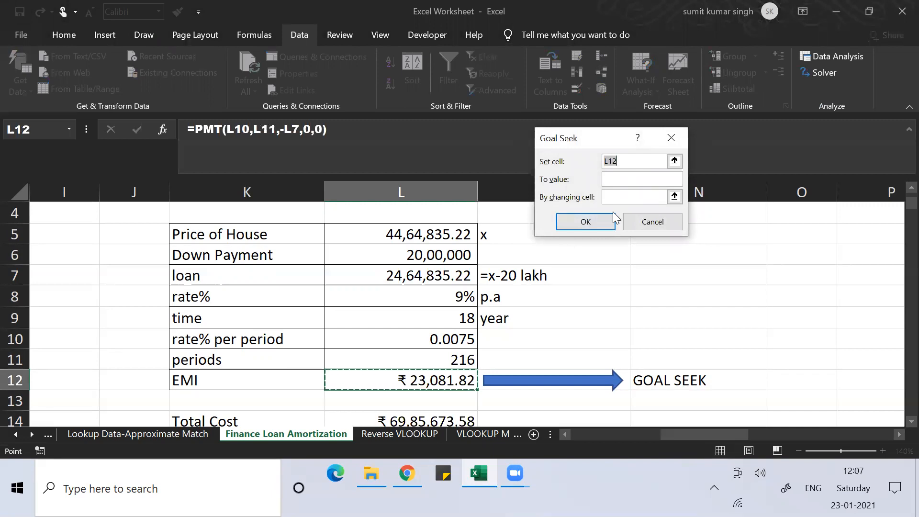
click(610, 179)
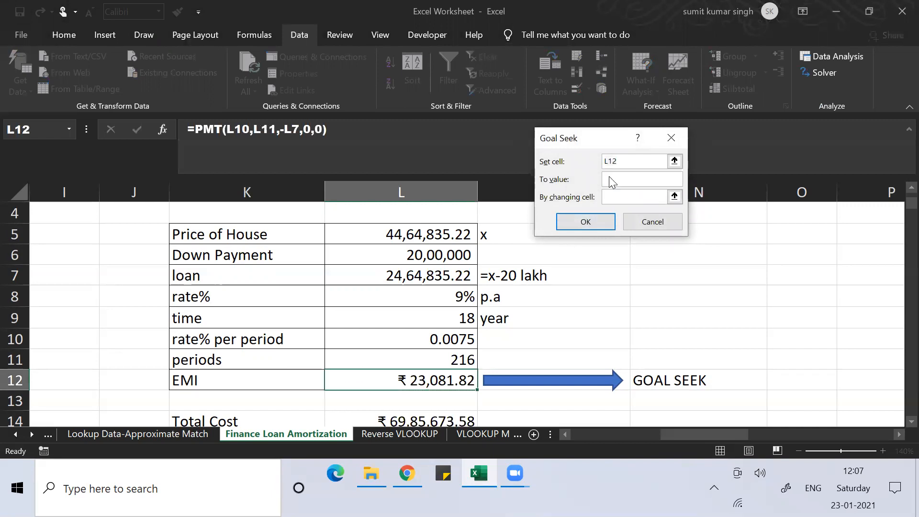
text(25000)
click(674, 196)
click(426, 233)
click(682, 154)
click(601, 221)
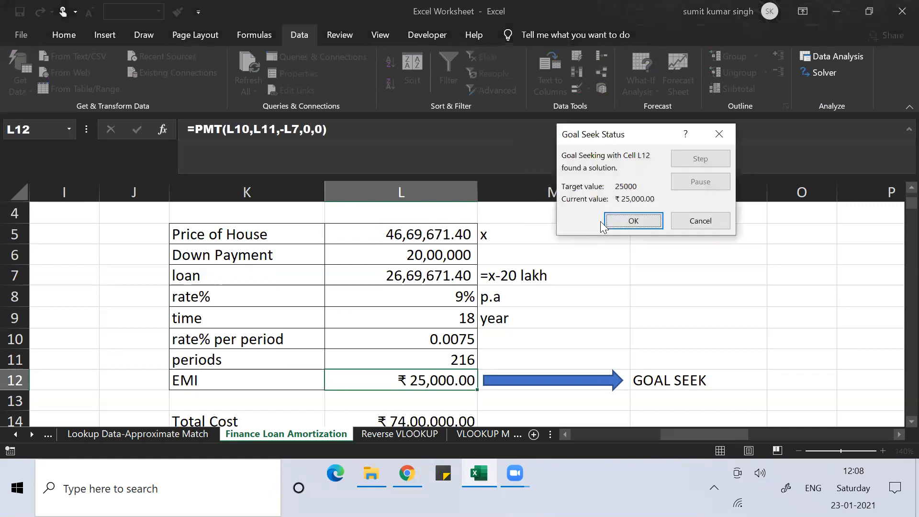
click(633, 220)
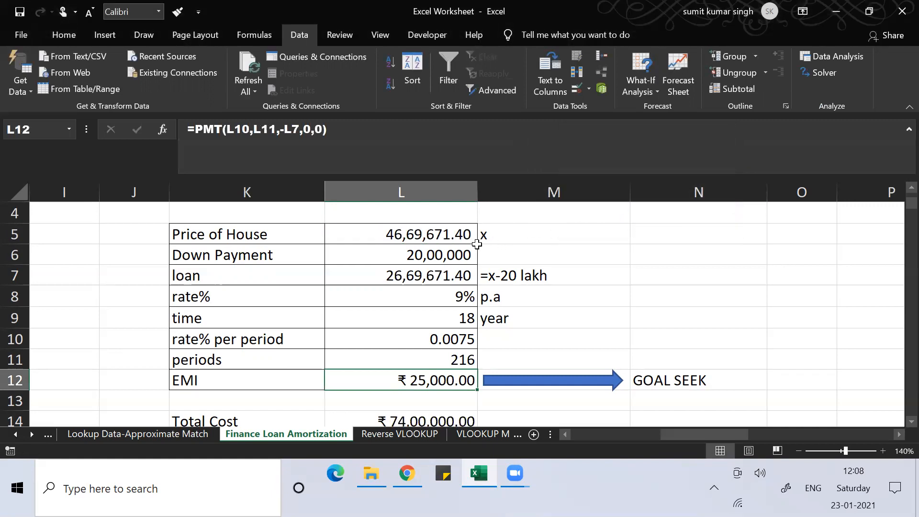
Clear the "=x-20 lakh" note beside the loan amount in M7.
click(418, 233)
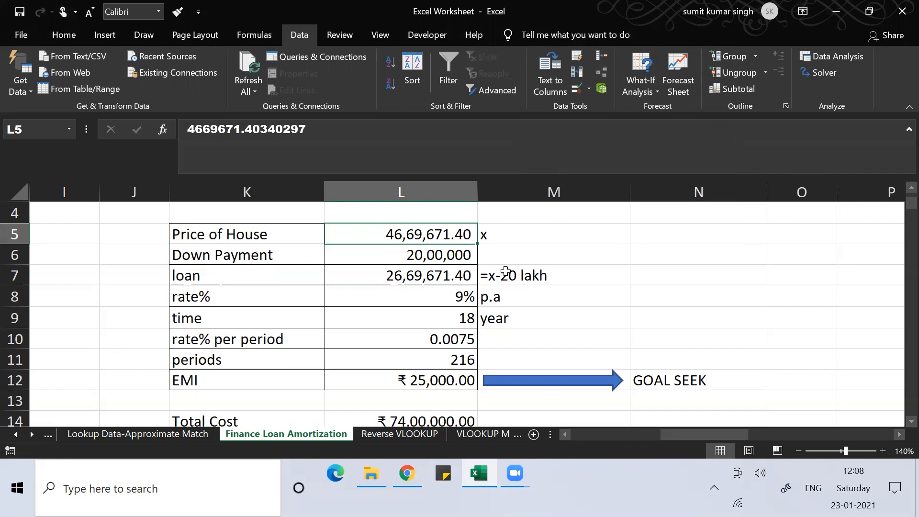
key(Down)
key(Down)
key(Right)
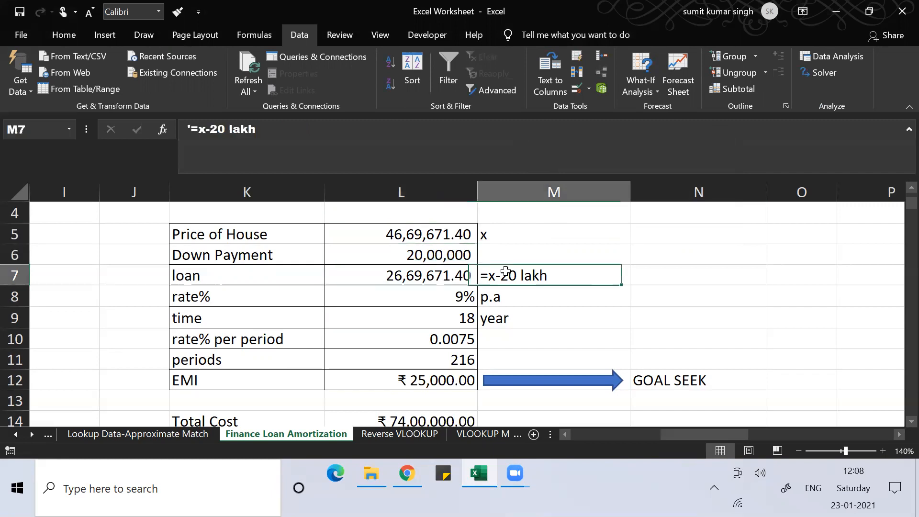
key(Delete)
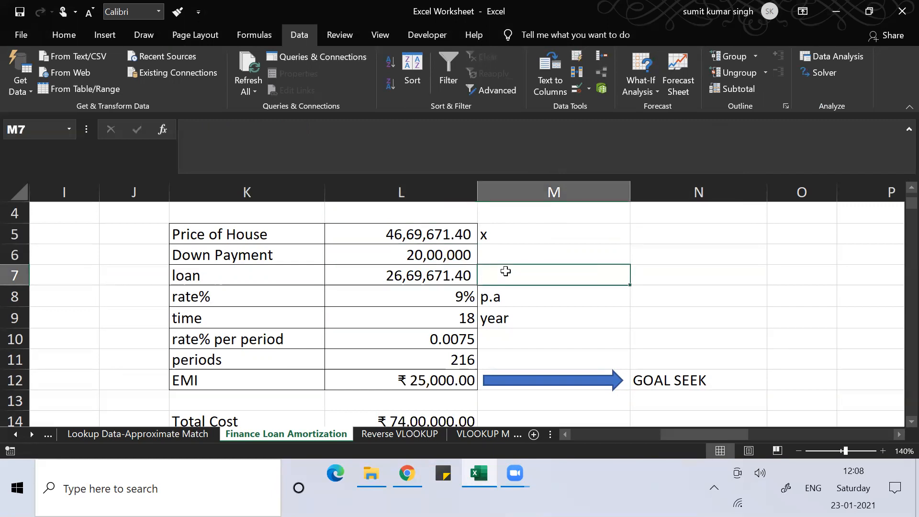
Examine the loan time, periods, EMI, Total Cost and Extra Paid cells in column L and their formulas.
key(Down)
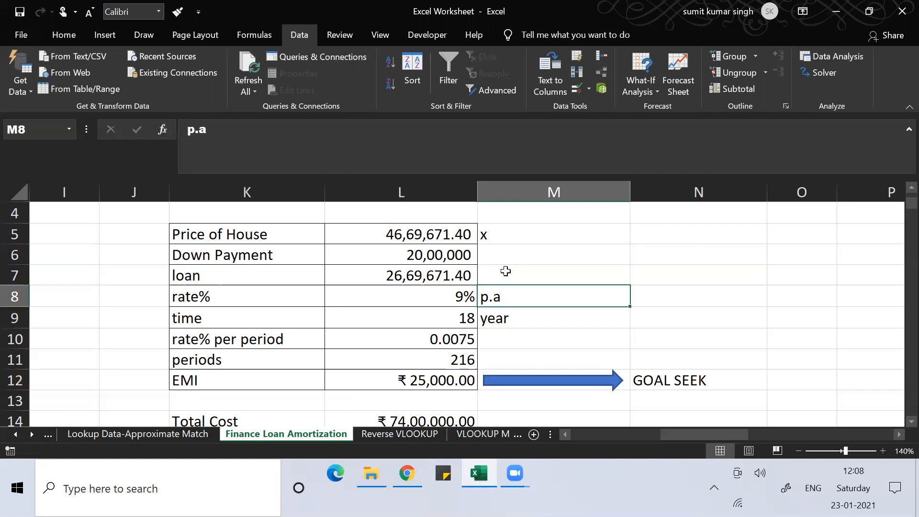
key(Down)
key(Left)
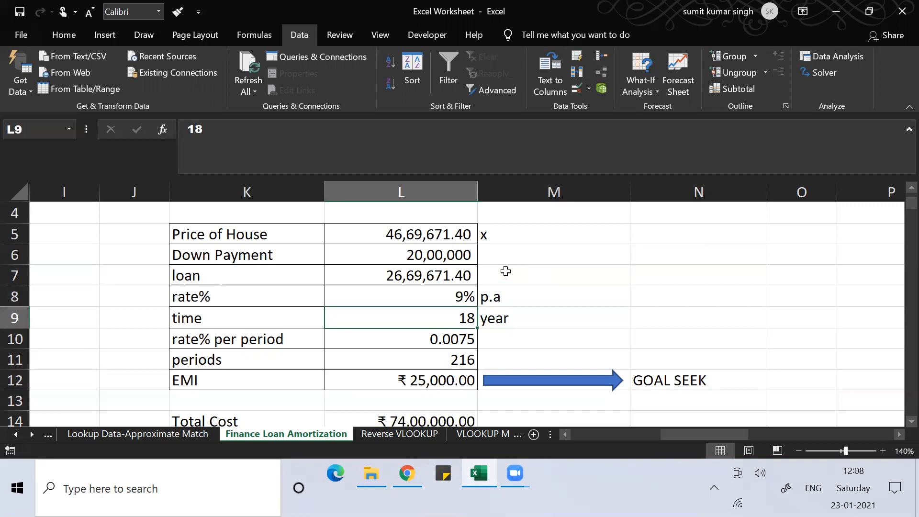
key(Down)
key(Down)
key(Down)
key(Down)
key(Up)
key(Up)
key(Up)
key(Up)
key(Up)
key(Down)
key(Down)
key(Down)
key(Down)
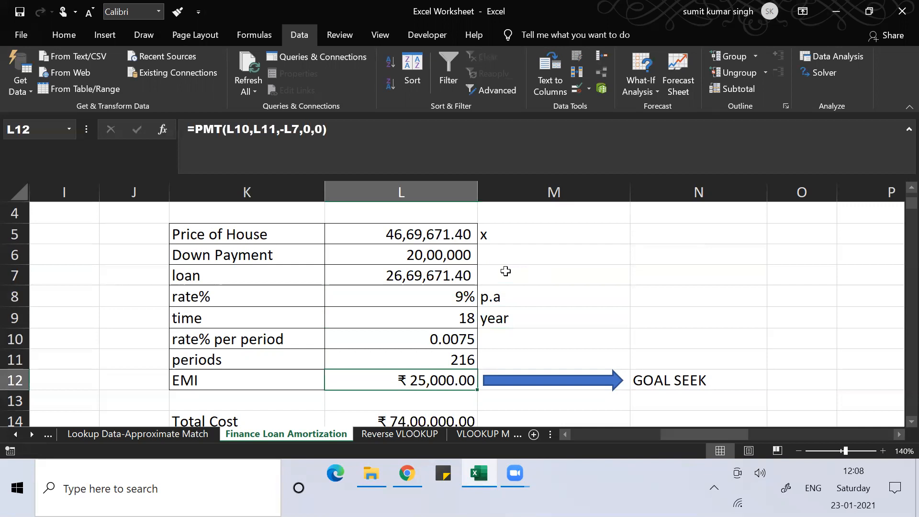
key(Down)
key(Down)
key(Down)
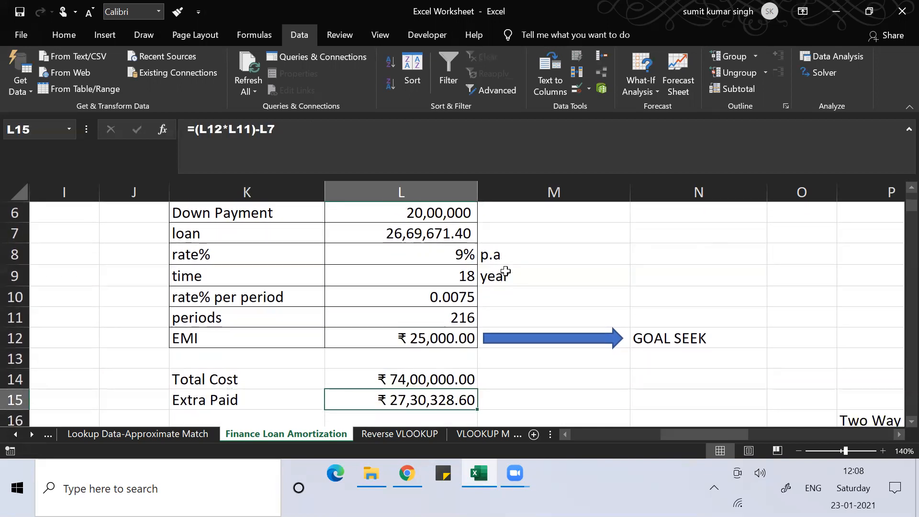
key(Up)
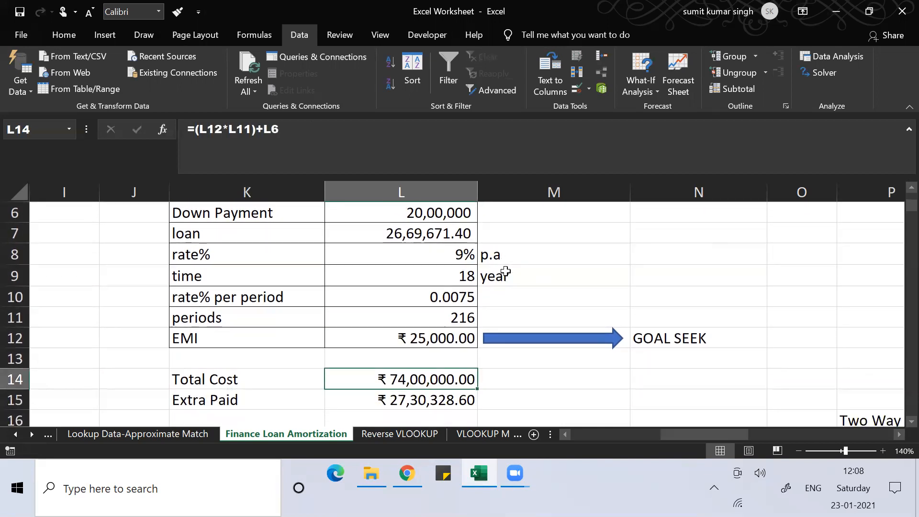
key(Down)
key(Up)
text(=)
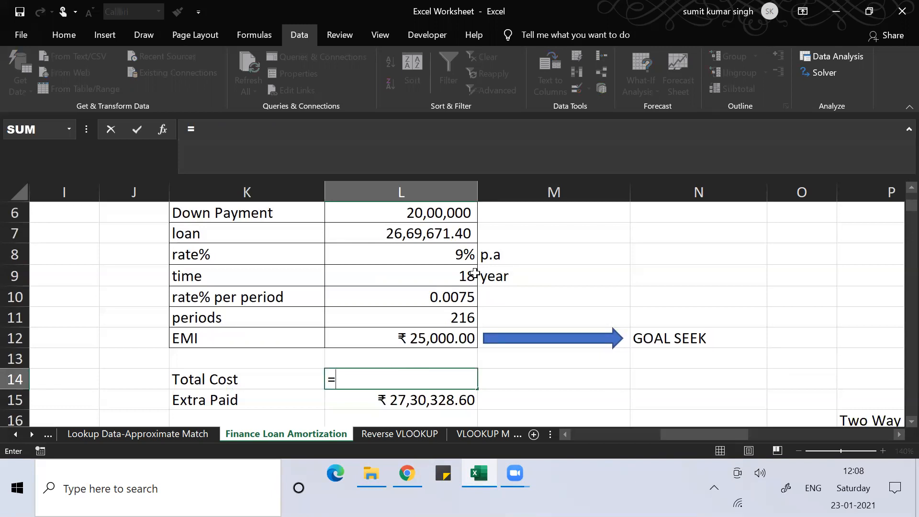
click(405, 344)
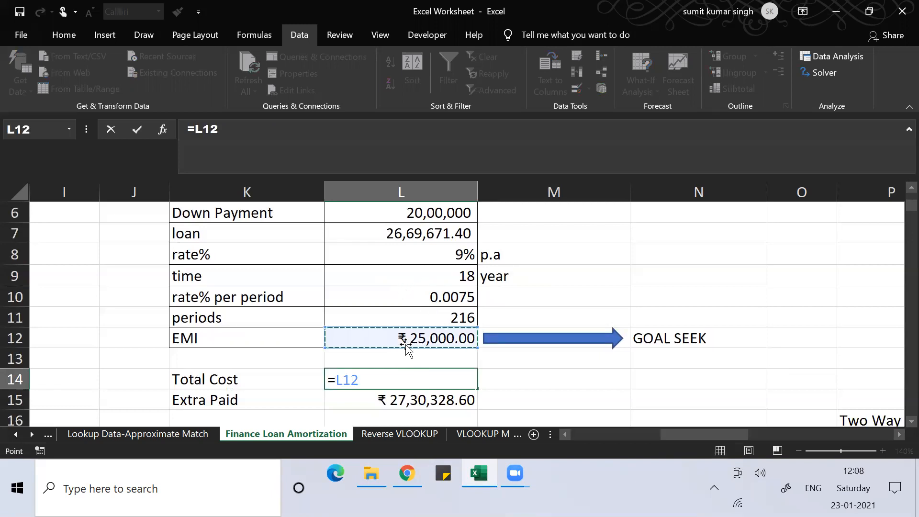
text(*)
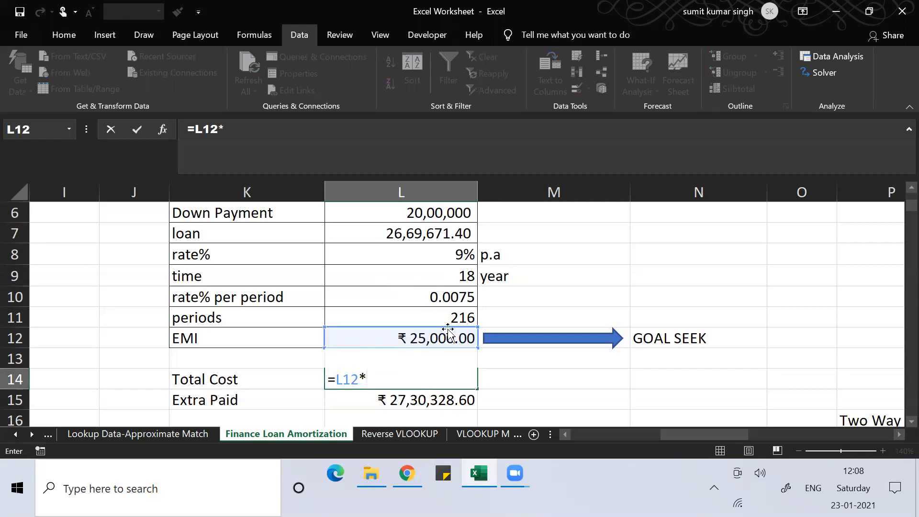
click(406, 317)
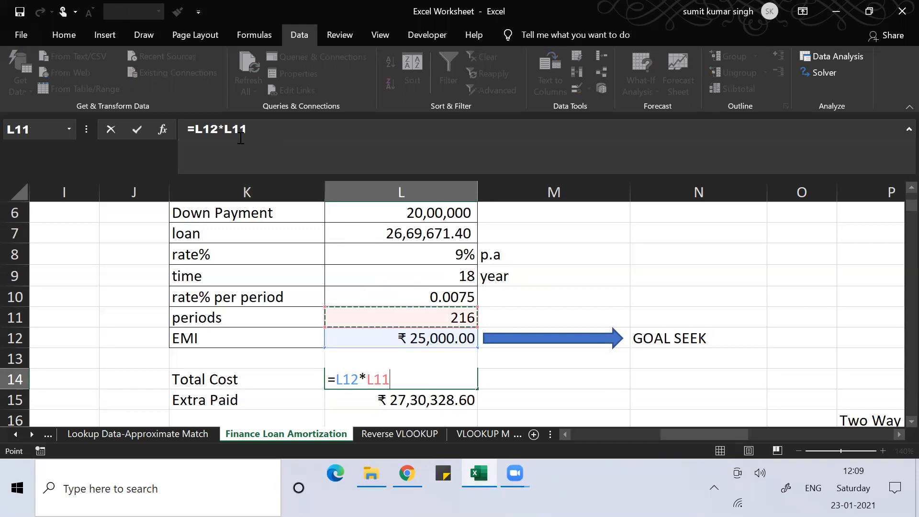
click(194, 129)
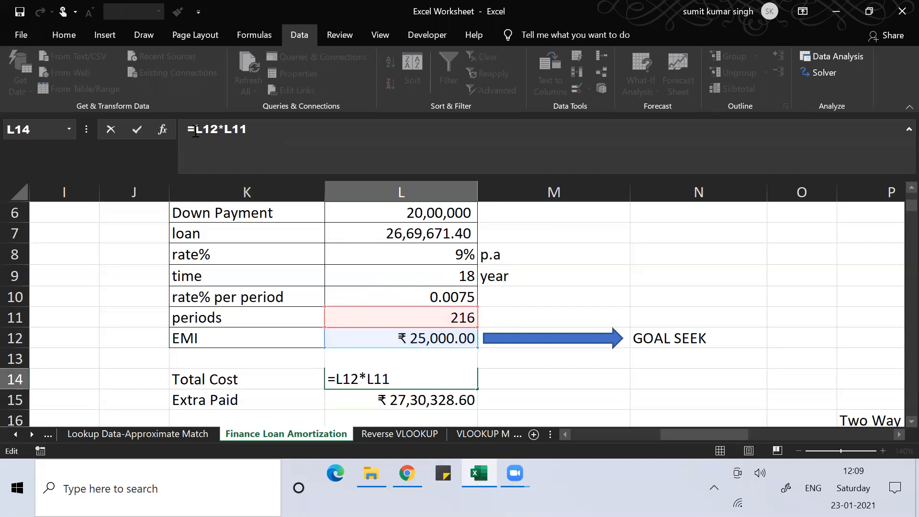
text(()
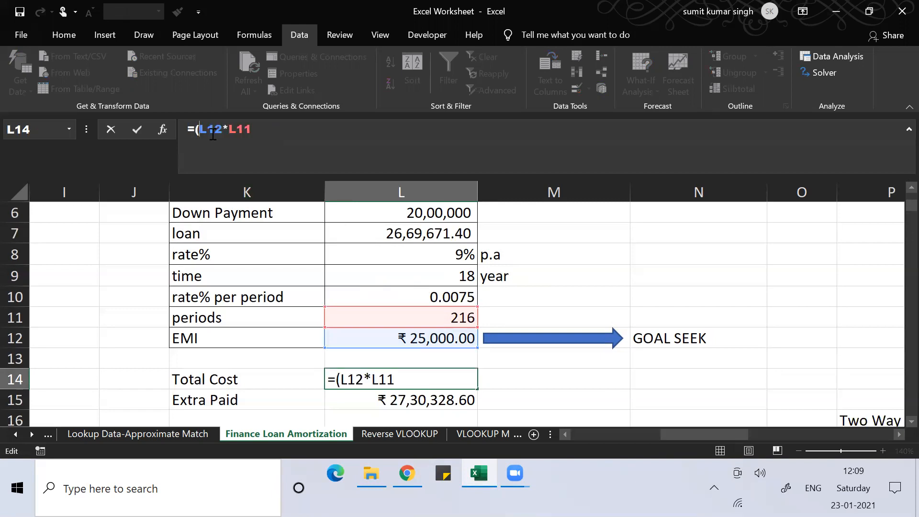
text())
text(+)
text(=)
click(358, 218)
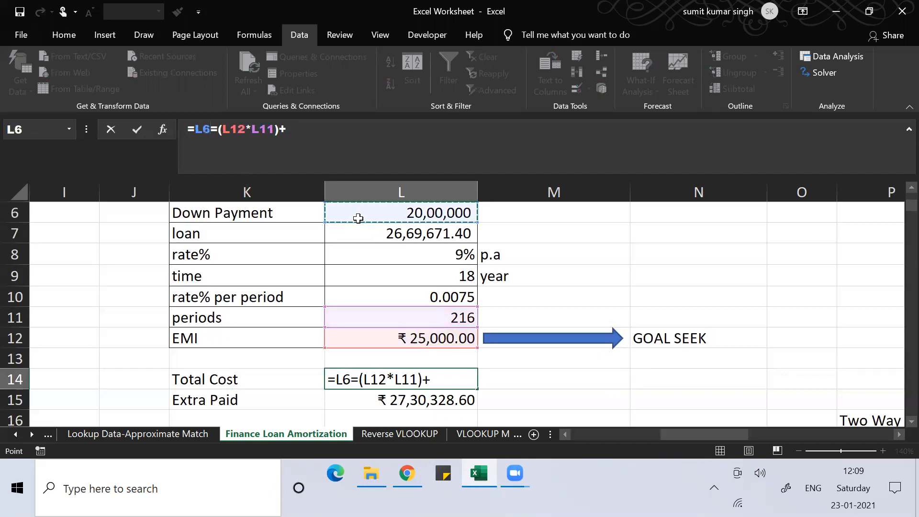
click(444, 375)
key(BackSpace)
key(BackSpace)
key(BackSpace)
key(BackSpace)
key(BackSpace)
key(BackSpace)
key(BackSpace)
key(BackSpace)
key(BackSpace)
key(BackSpace)
key(BackSpace)
key(BackSpace)
key(BackSpace)
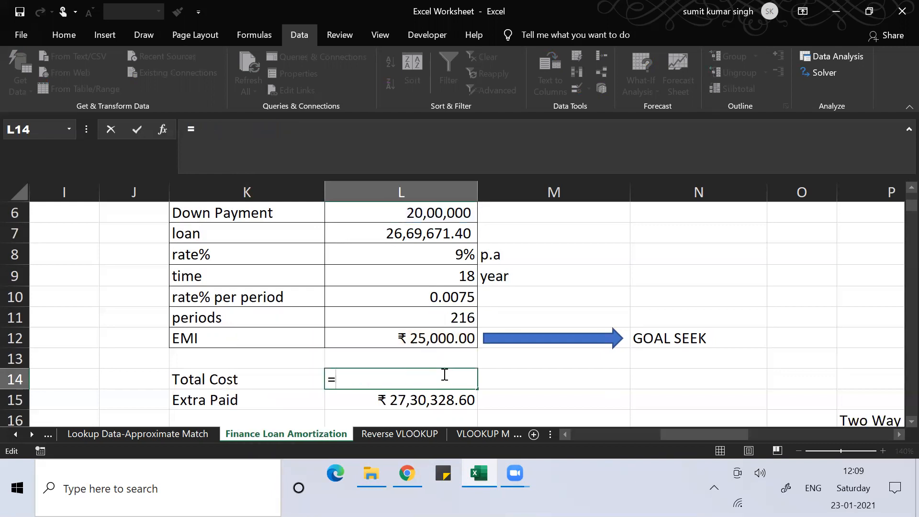
Enter the Total Cost formula =(L12*L11)+L6 in L14, adding the down payment to all EMI payments.
text(()
click(420, 340)
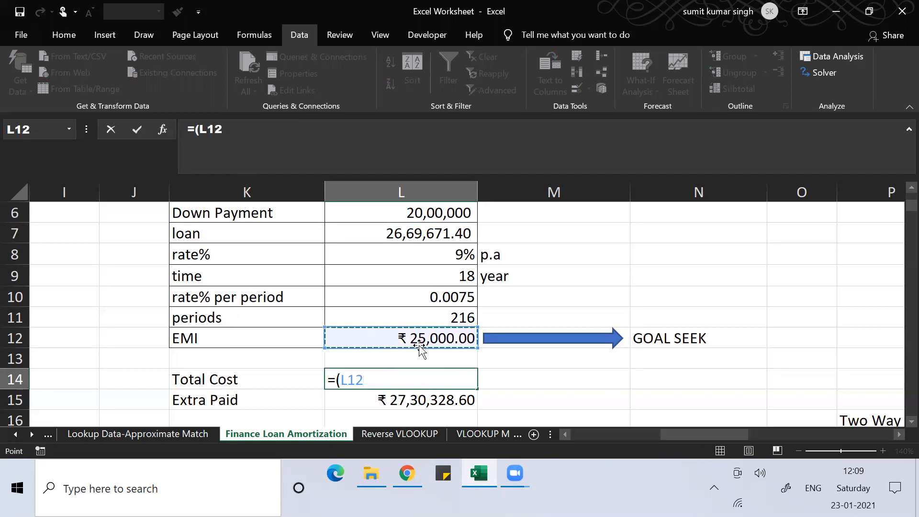
text(*)
click(416, 313)
text()+)
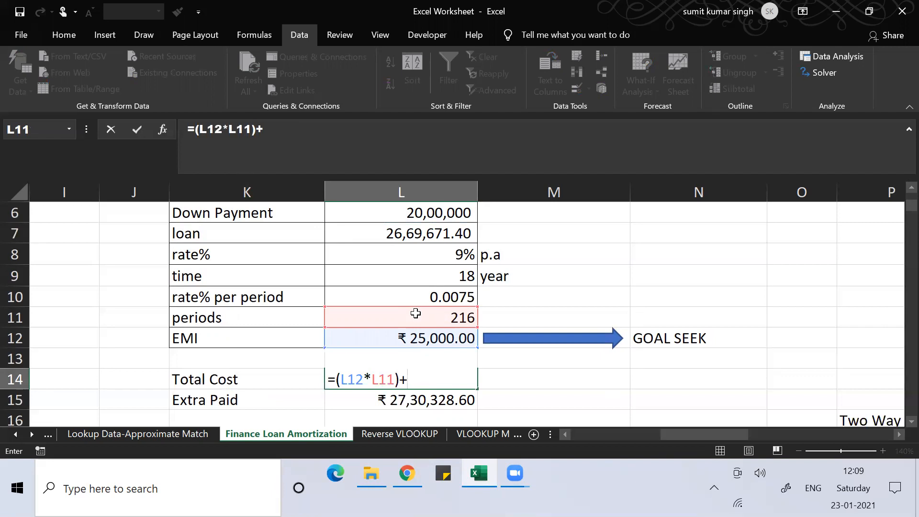
click(391, 214)
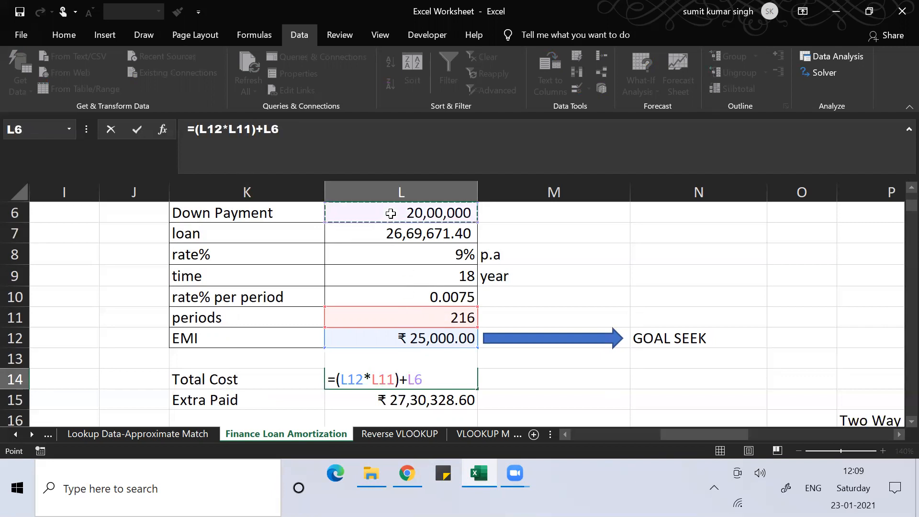
key(Return)
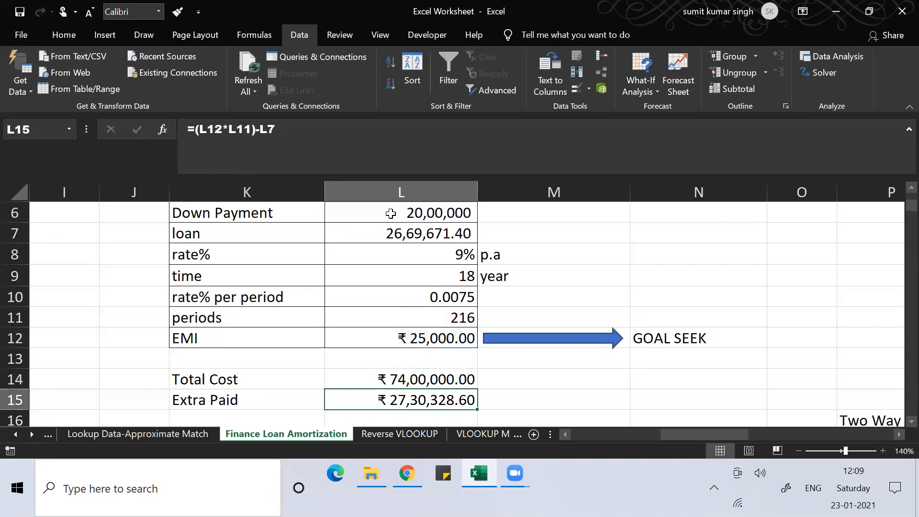
Review the loan worksheet in column L from the title through the house price and EMI to the Total Cost.
key(Up)
key(Up)
key(Up)
key(Up)
key(Up)
key(Up)
key(Up)
key(Up)
key(Up)
key(Up)
key(Up)
key(Up)
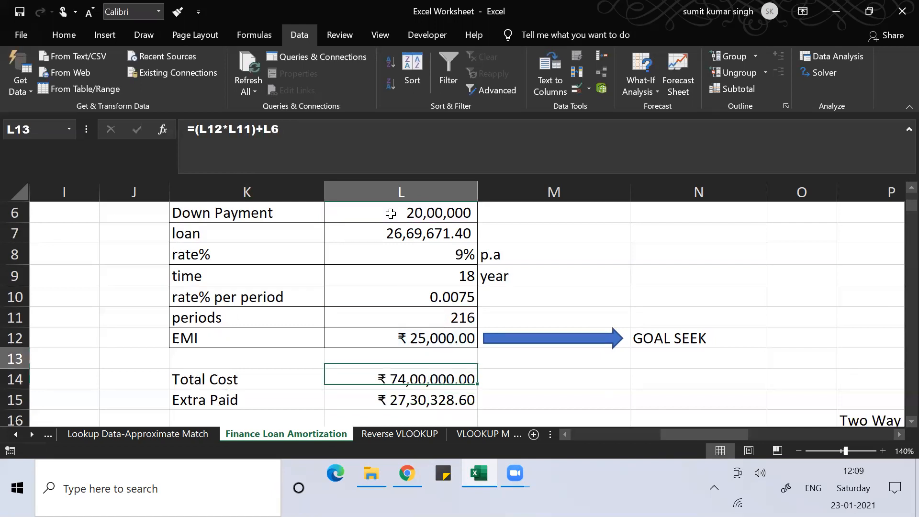
key(Down)
key(Down)
key(Down)
key(Down)
key(Down)
key(Down)
key(Down)
key(Down)
key(Down)
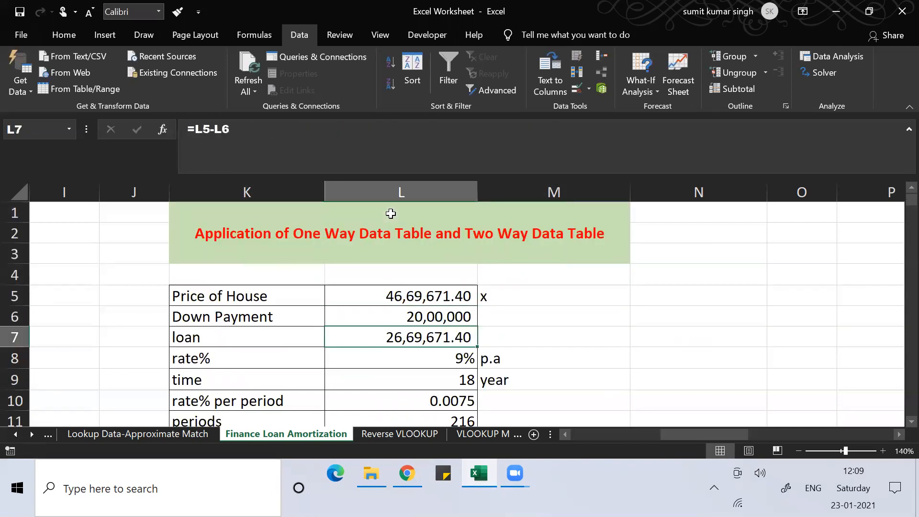
key(Down)
key(Down)
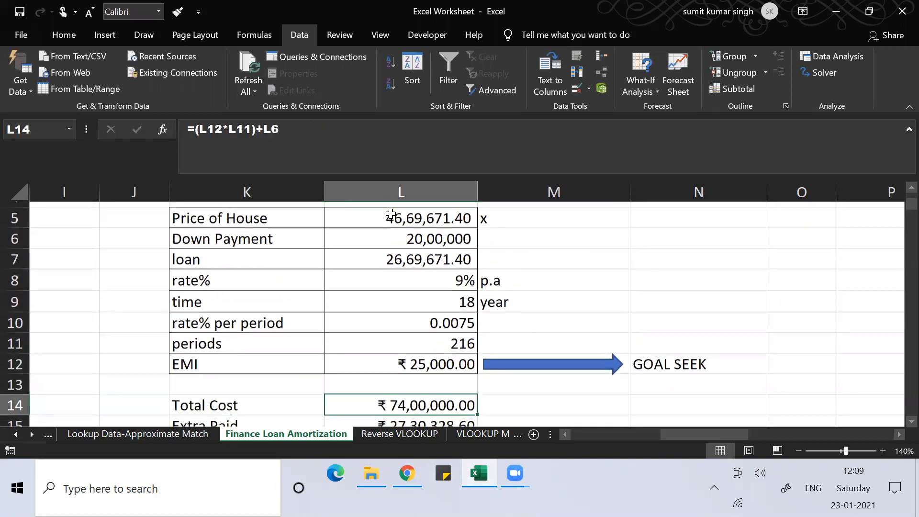
key(Up)
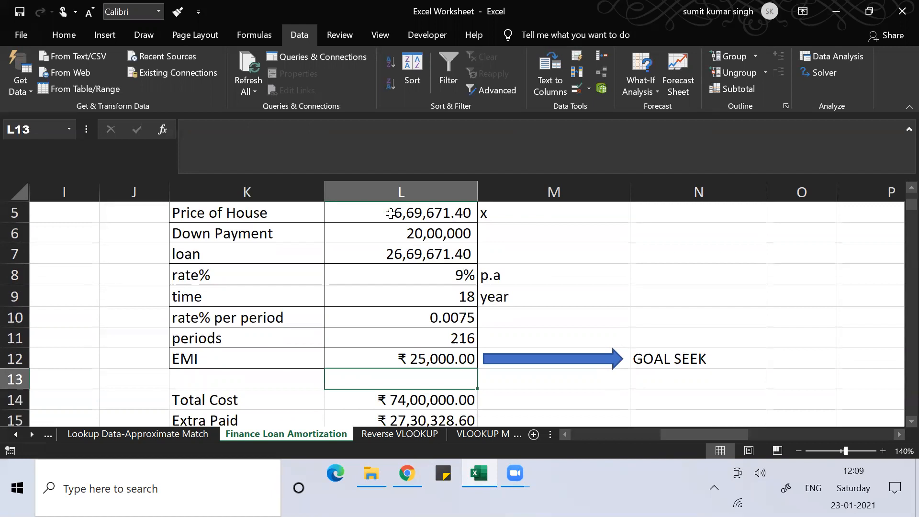
key(Up)
key(Up)
key(Up)
key(Up)
key(Up)
key(Up)
key(Up)
key(Up)
key(Up)
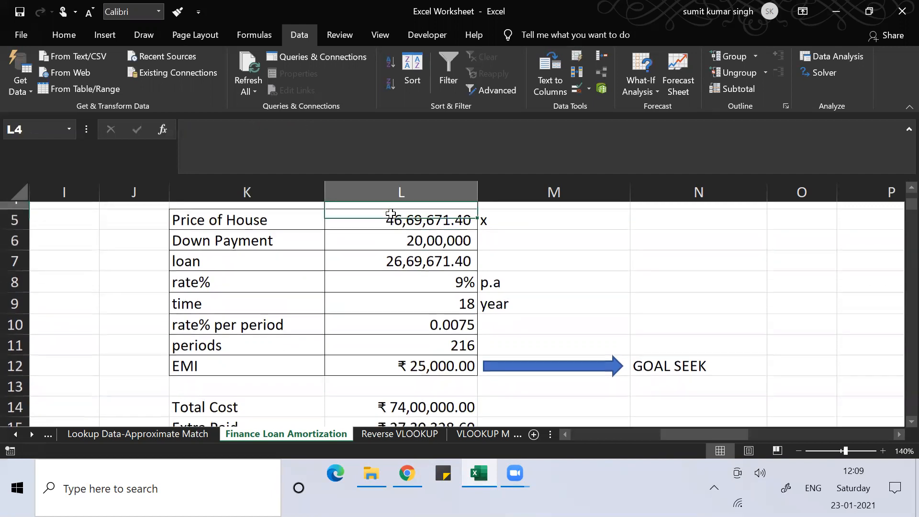
Replace the Extra Paid formula in L15 with =L14-L5, subtracting the price of the house from the total cost.
key(Down)
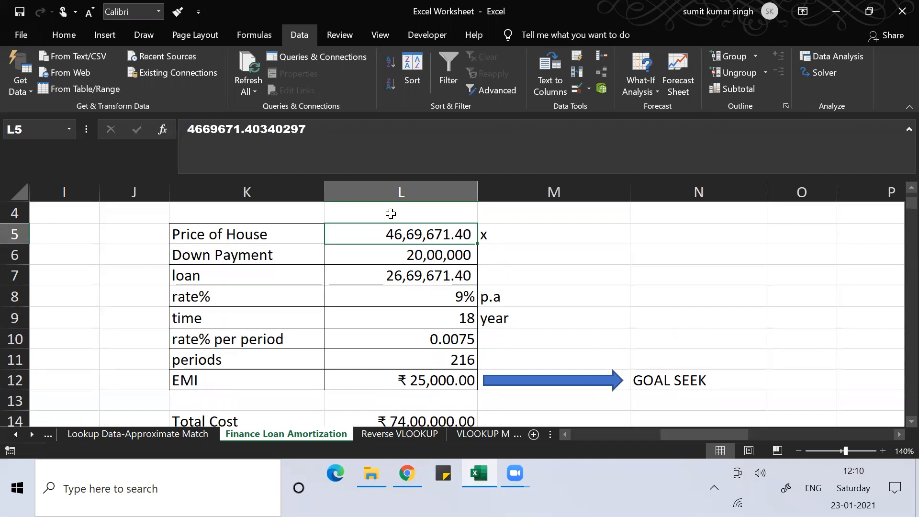
key(Down)
key(Down)
key(Down)
key(Down)
key(Down)
key(Down)
key(Down)
key(Down)
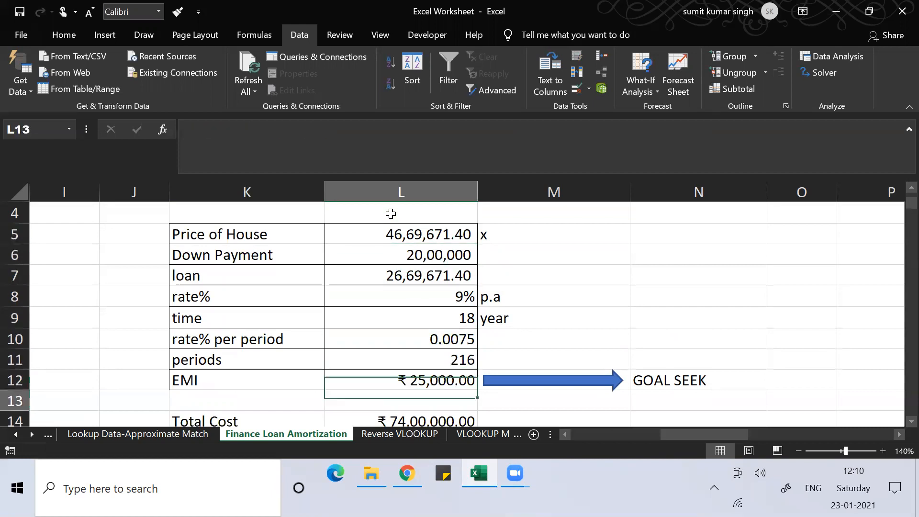
key(Down)
key(Down)
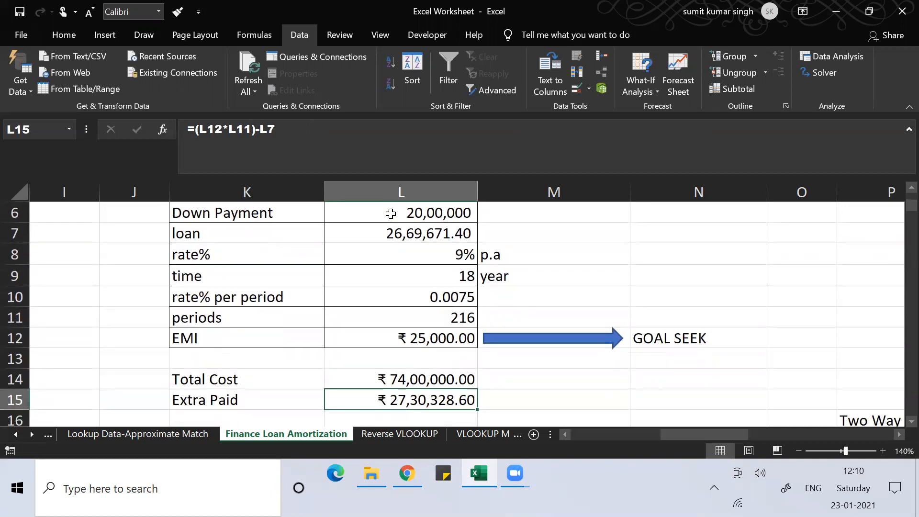
text(=)
key(Up)
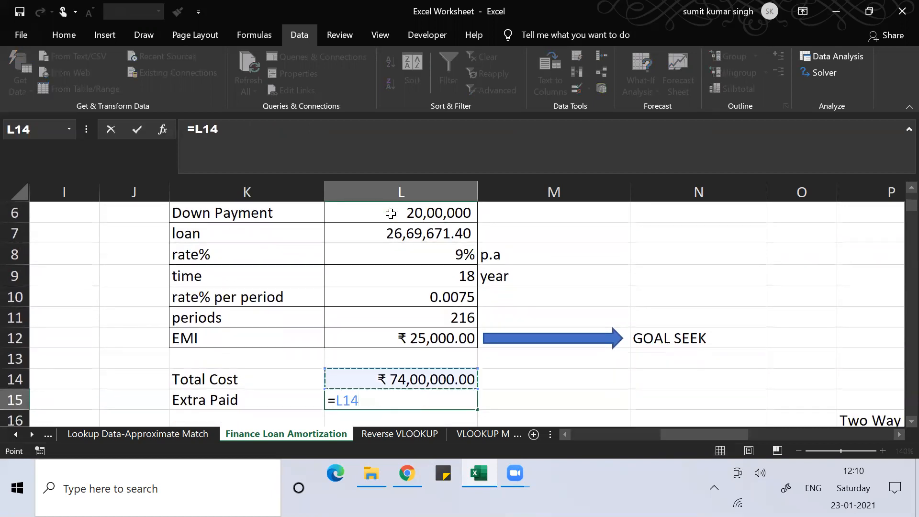
key(Up)
key(Up)
key(Up)
key(Up)
key(Up)
key(Down)
key(Down)
key(Down)
key(Down)
key(Down)
text(-)
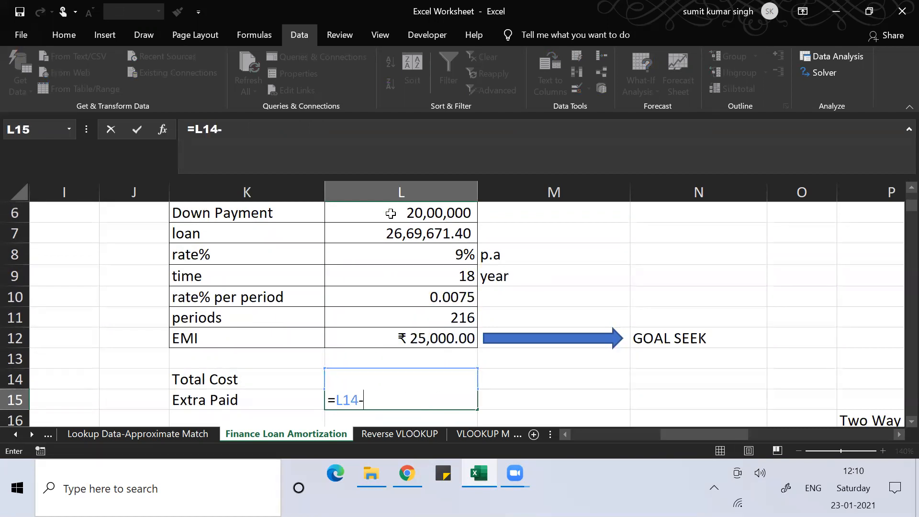
key(Up)
key(Up)
key(Up)
key(Up)
key(Up)
key(Up)
key(Up)
key(Up)
key(Up)
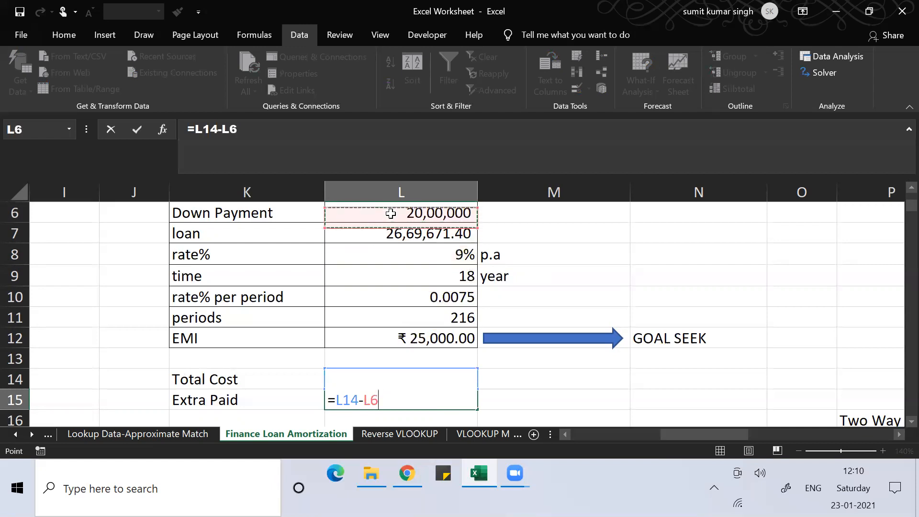
key(Up)
key(Up)
key(Down)
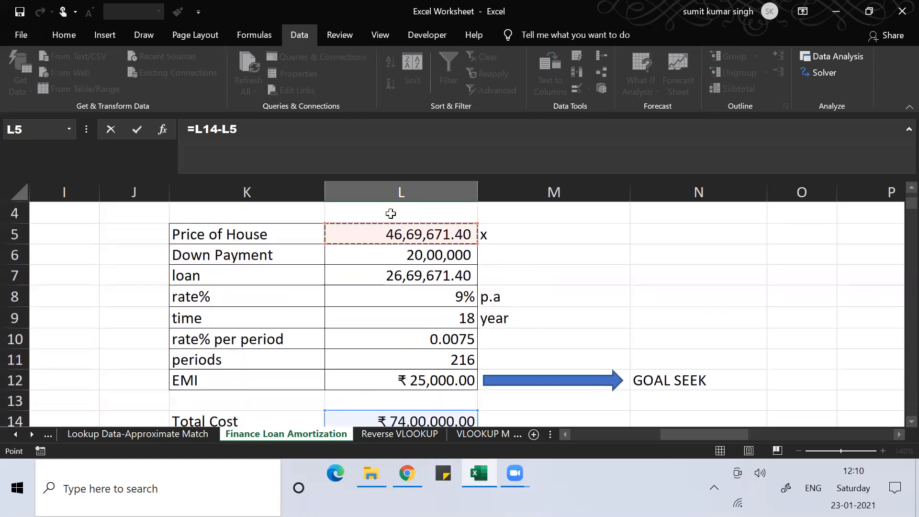
key(Return)
Review the loan worksheet in column L from the Extra Paid cell back up to the price of the house.
key(Up)
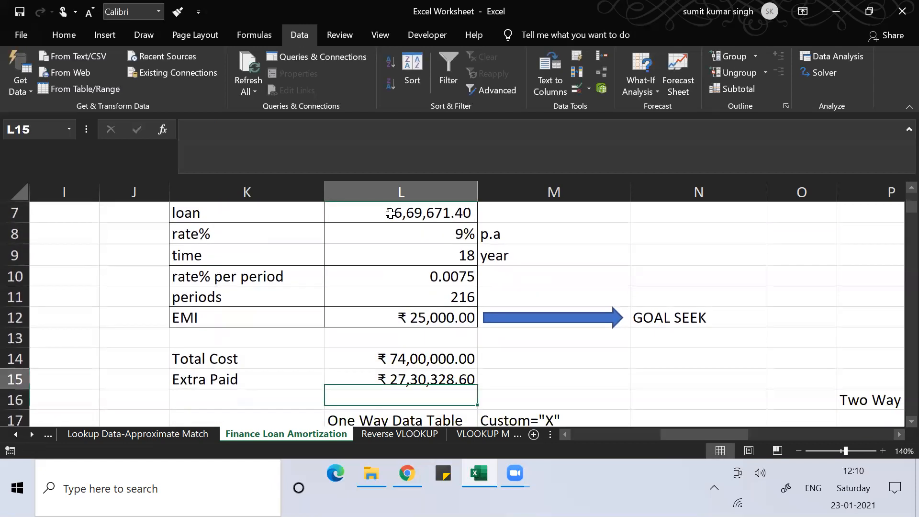
key(Down)
key(Down)
key(Up)
key(Up)
key(Up)
key(Up)
key(Up)
key(Up)
key(Up)
key(Up)
key(Up)
key(Up)
key(Up)
key(Up)
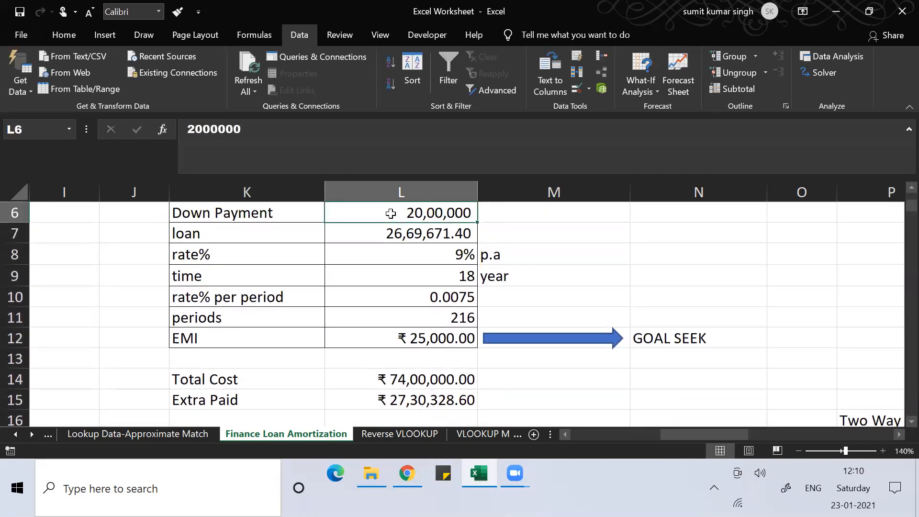
key(Up)
key(Up)
key(Down)
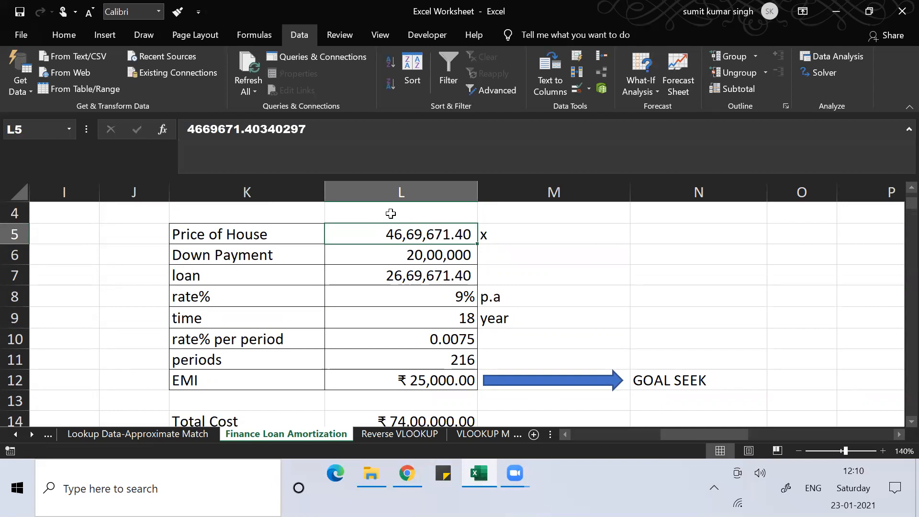
Copy the loan table K5:L12 into a new workbook at A1 and widen column B to fit the amounts.
click(265, 234)
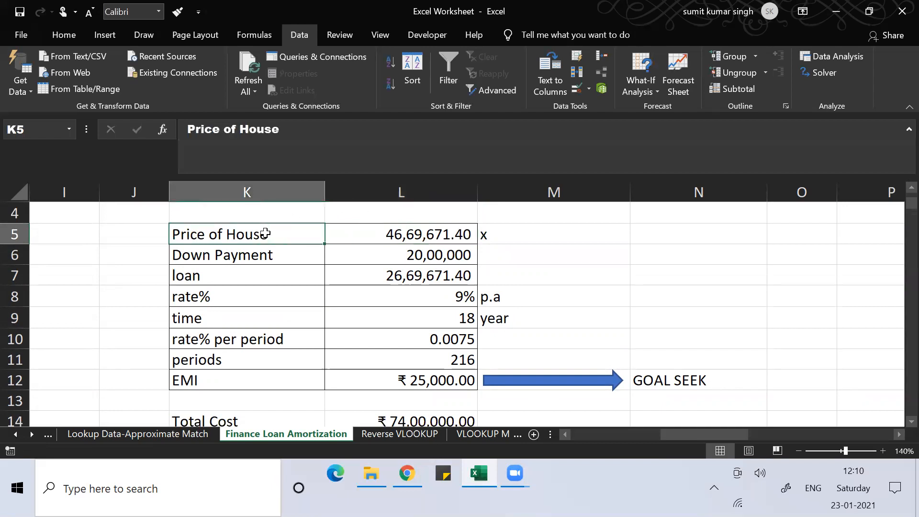
key(shift+Right)
key(shift+Down)
key(shift+Down)
key(shift+Down)
key(shift+Down)
key(shift+Down)
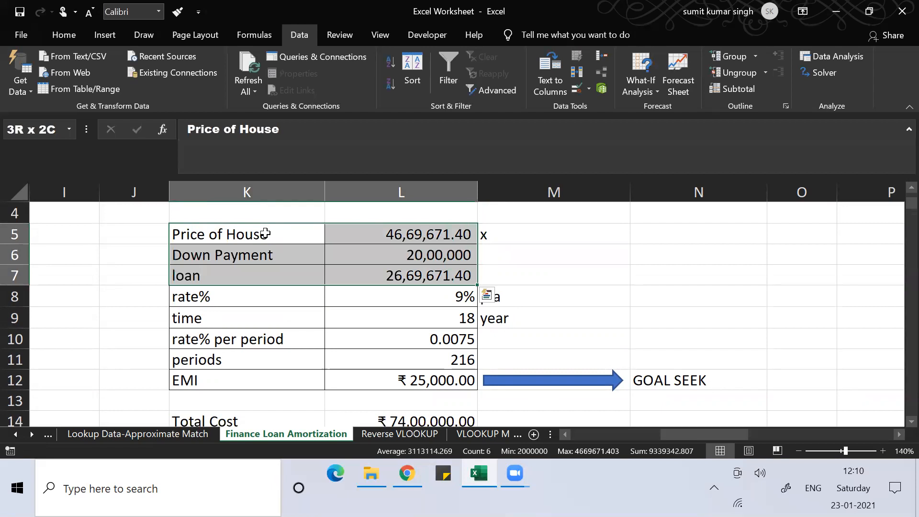
key(shift+Down)
key(shift+Down)
key(ctrl+c)
key(ctrl+n)
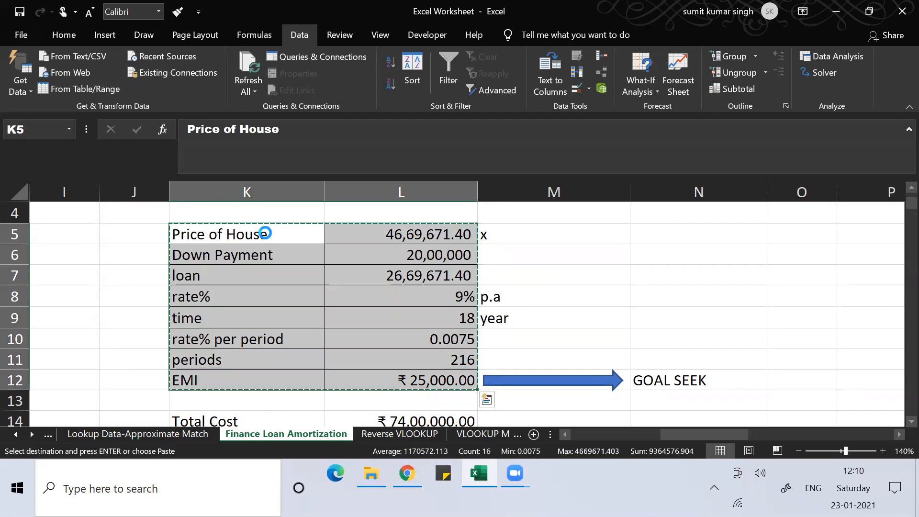
key(ctrl+v)
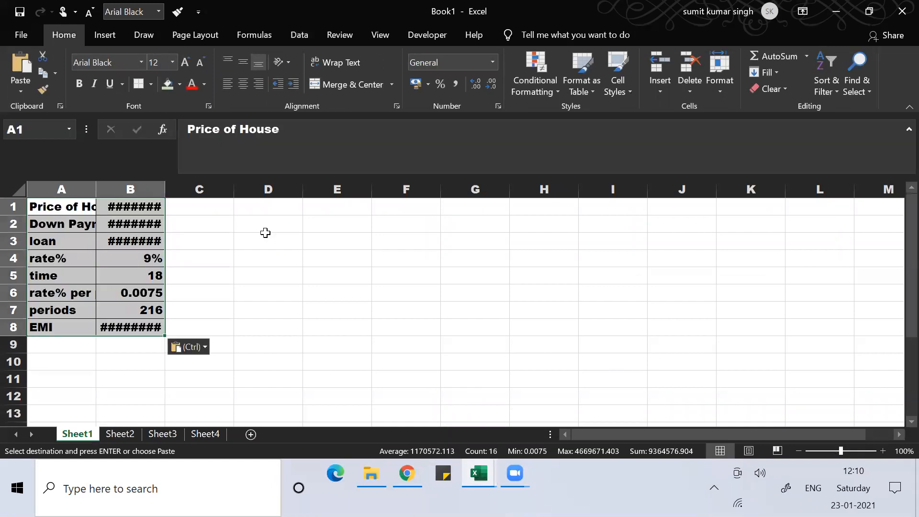
drag(166, 193, 190, 193)
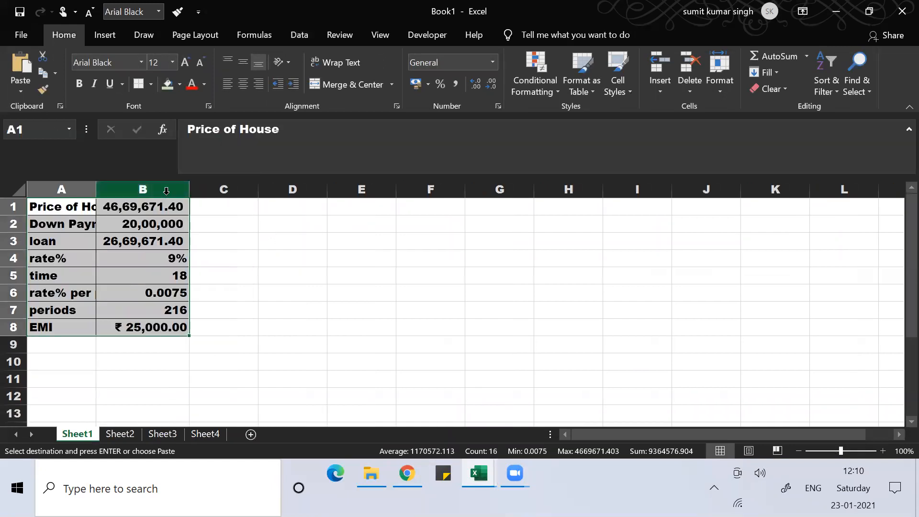
click(135, 295)
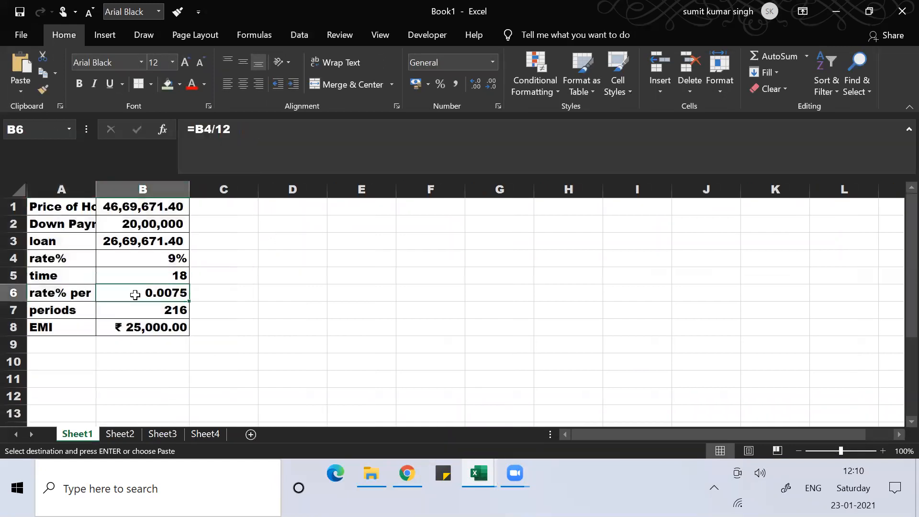
Enter the title LOAN AMORTIZATION SCHEDULE in E1.
click(351, 214)
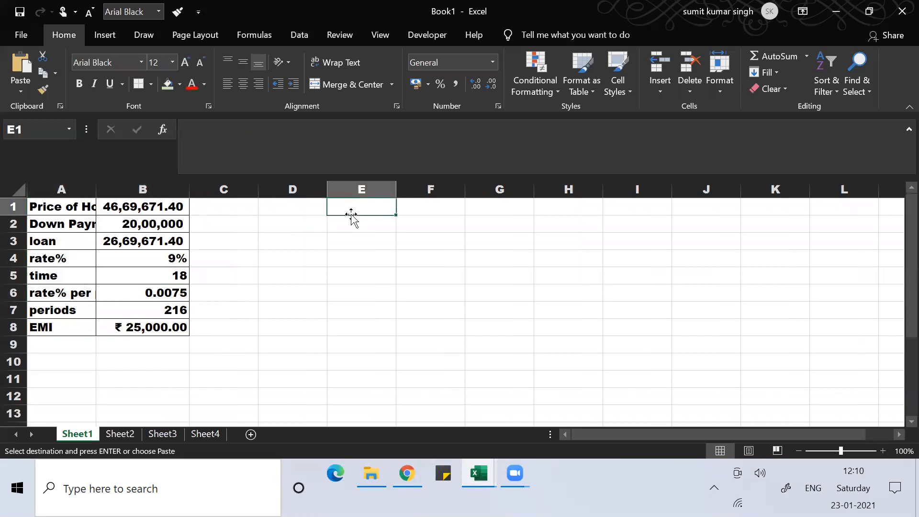
text(LOAN AMORTIZ)
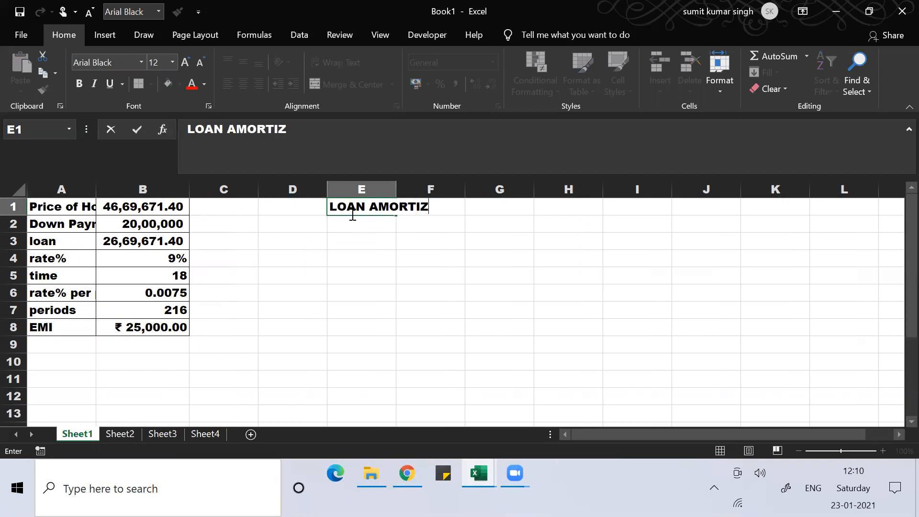
text(ATION SC)
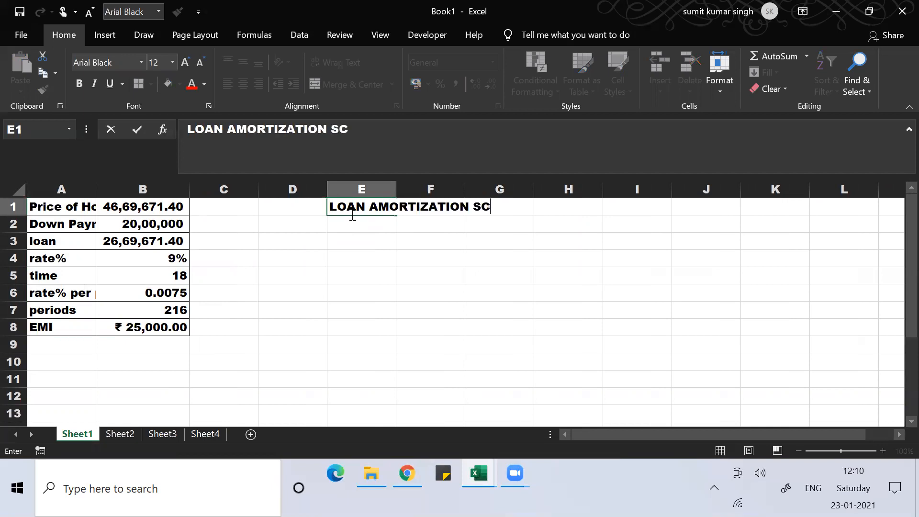
text(HEDULE)
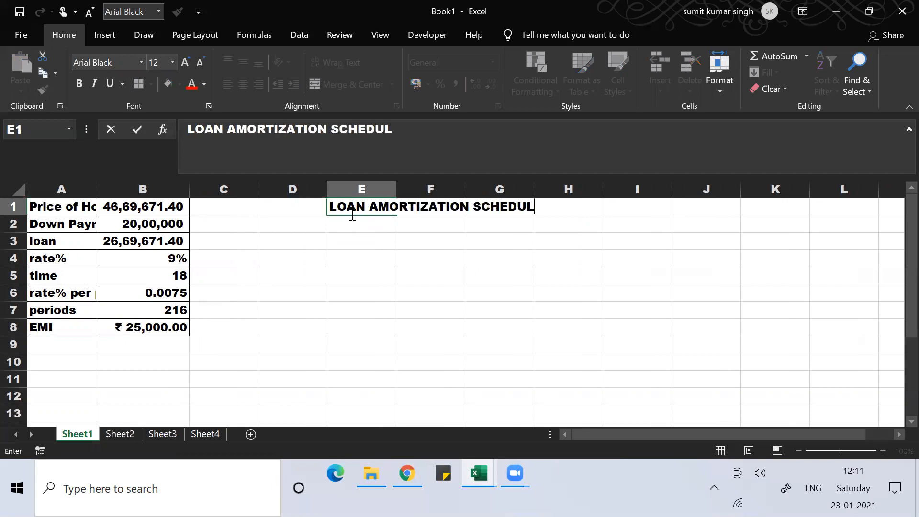
key(Return)
Merge and center the LOAN AMORTIZATION SCHEDULE title across E1:H2.
click(352, 213)
key(shift+Down)
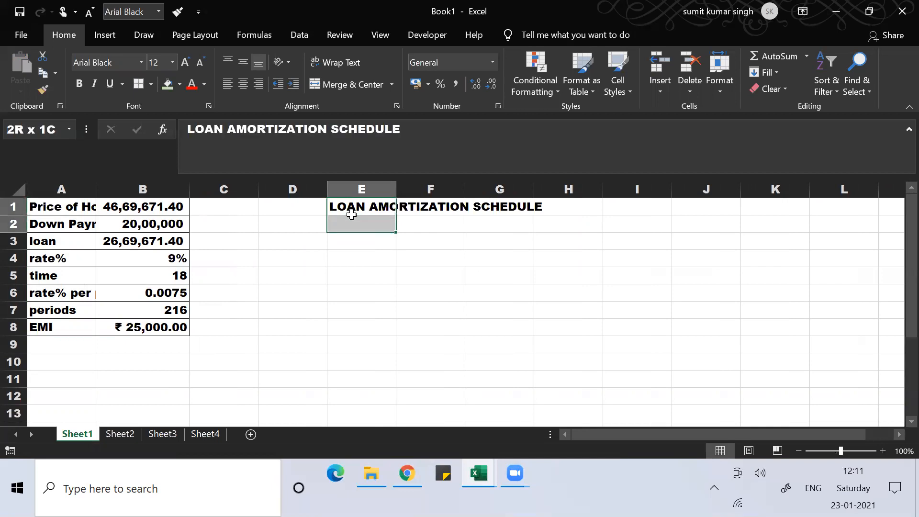
key(shift+Right)
key(shift+Right)
key(shift+Right)
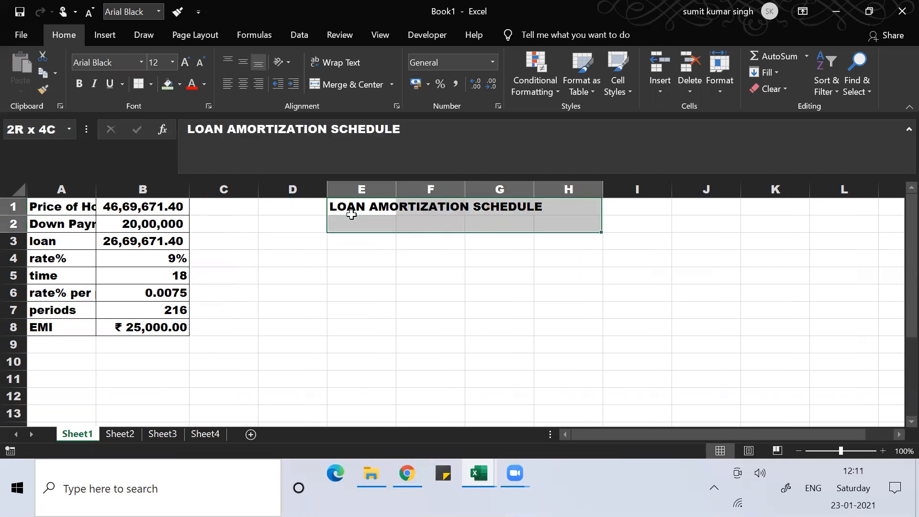
click(329, 90)
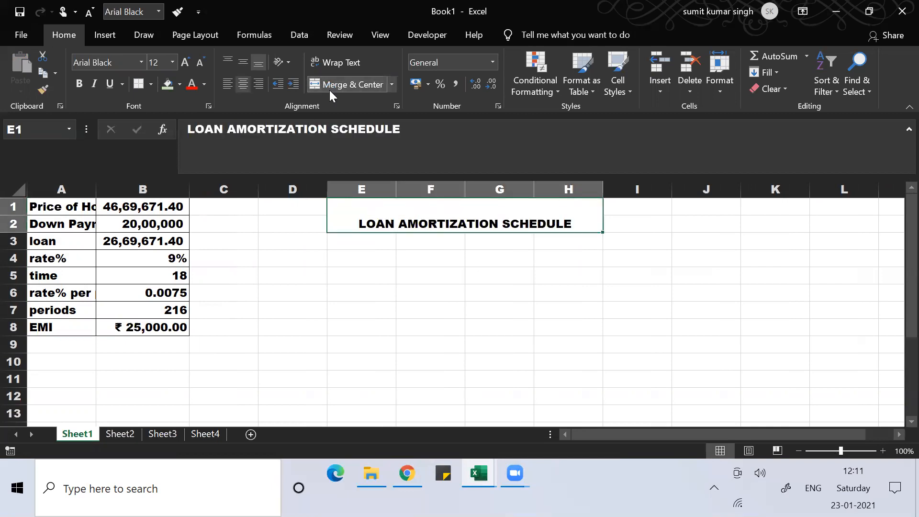
Enter the header Periods in D3 and the first period number 1 in D4.
click(298, 253)
key(Up)
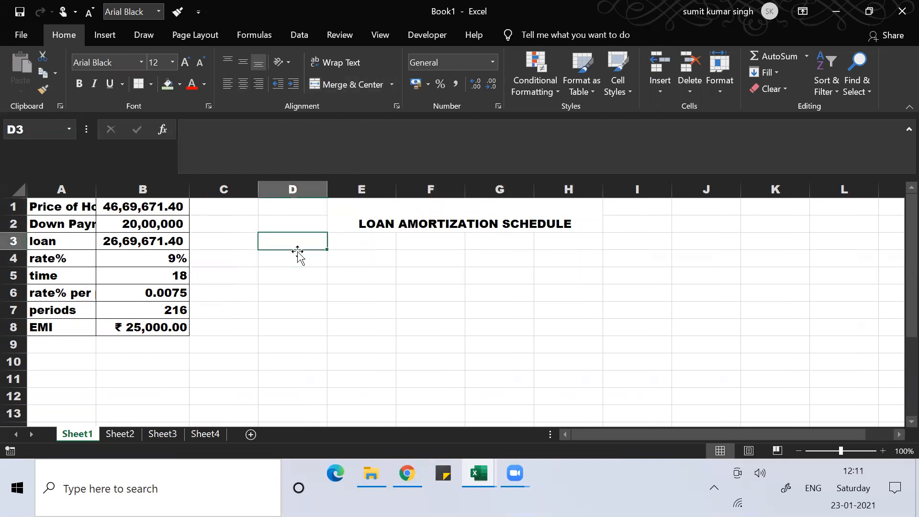
text(pERIODS)
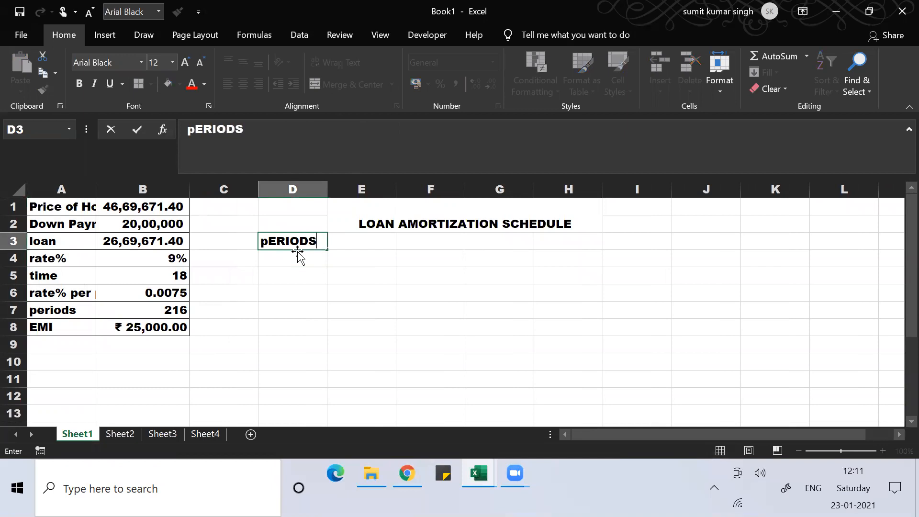
key(Return)
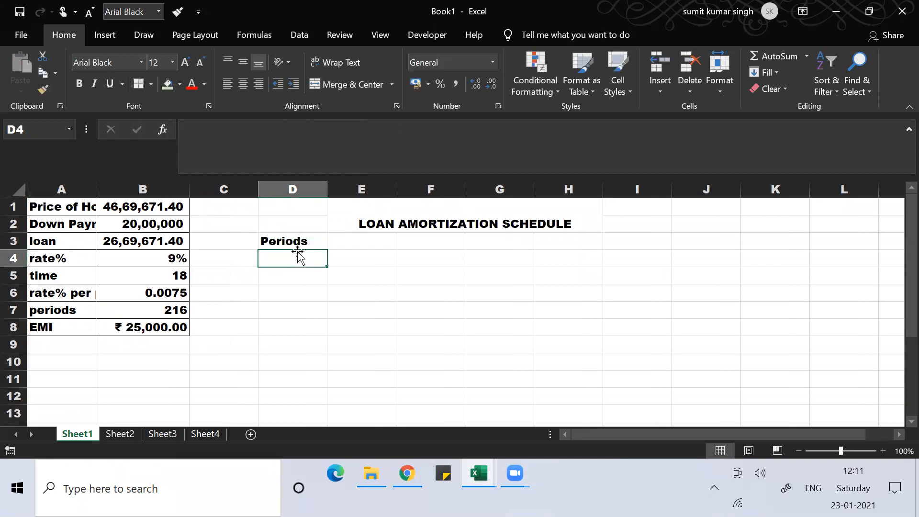
text(1)
key(Return)
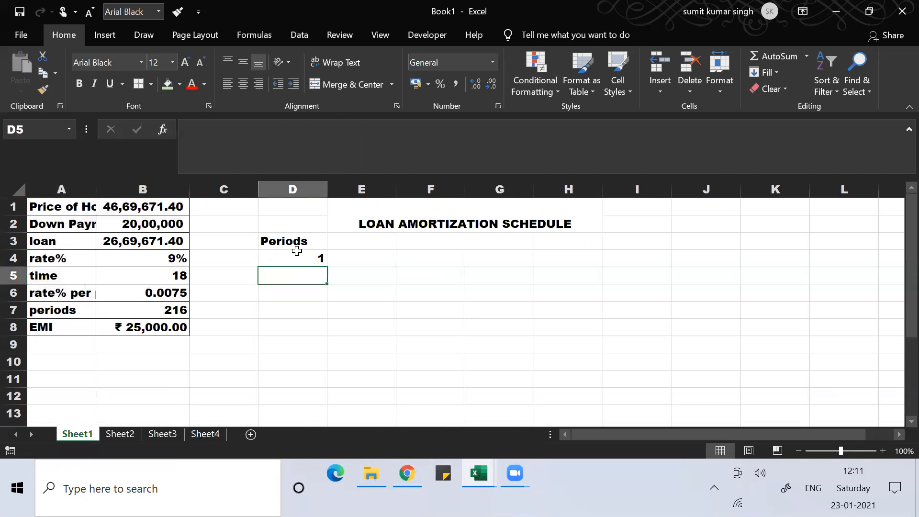
Enter 2 in D5 and extend the period numbers down to 216 in D219.
text(2)
key(Return)
click(297, 254)
drag(297, 254, 311, 373)
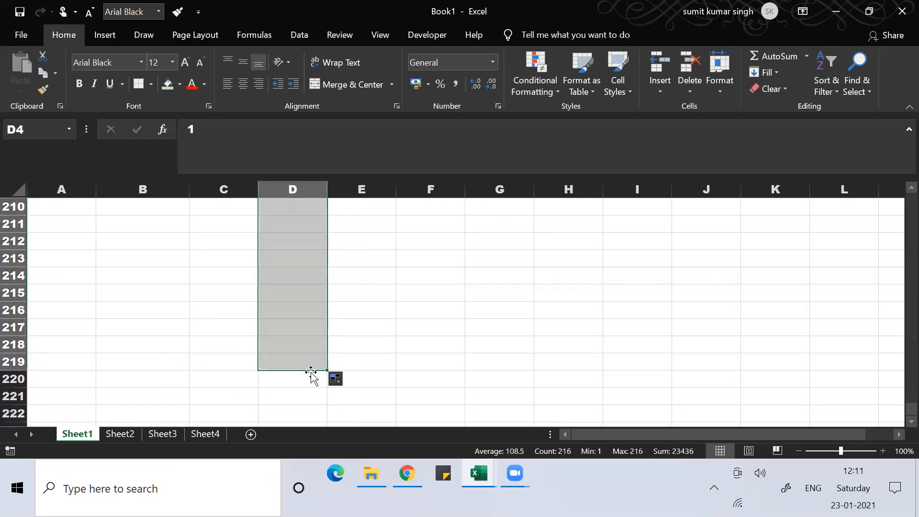
click(309, 360)
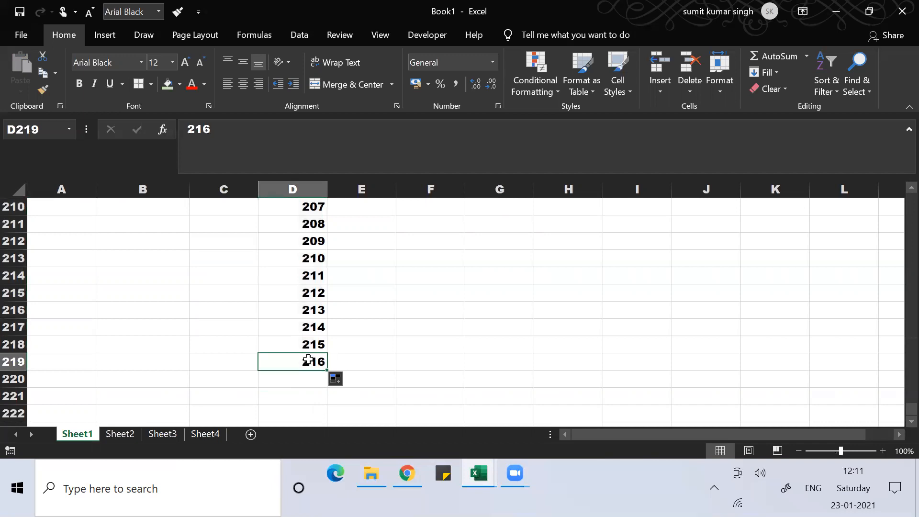
Clear the period numbers from D5 to D219, keeping only the first one in D4.
key(ctrl+Up)
key(Down)
key(Down)
key(ctrl+shift+Down)
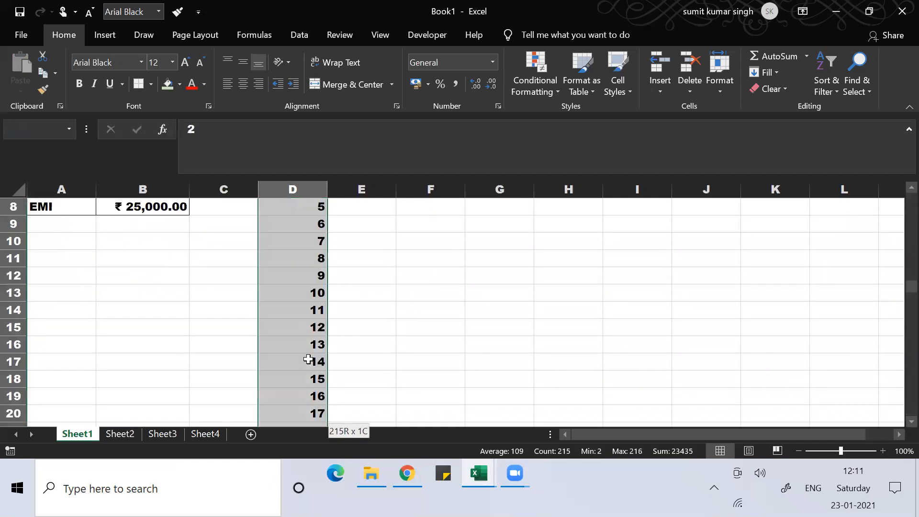
key(Delete)
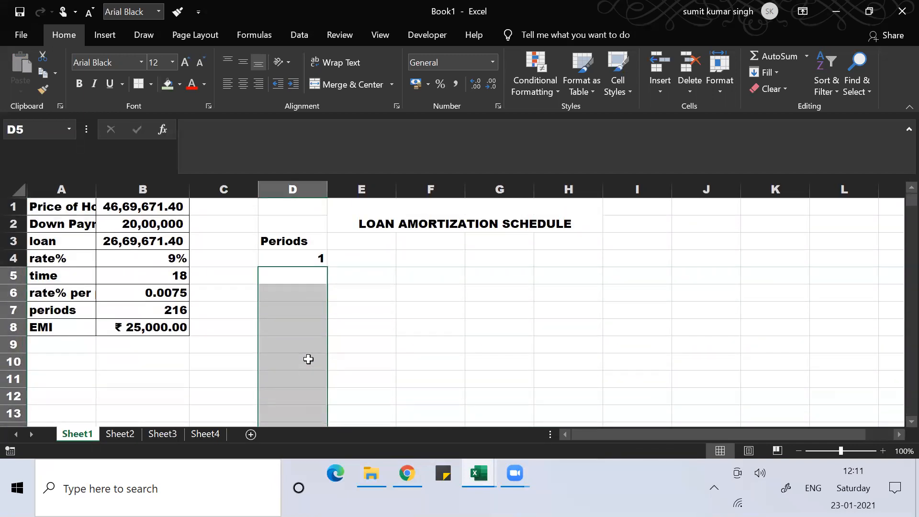
Fill a linear series down the column from D4 with step value 1, covering all the loan periods.
key(Up)
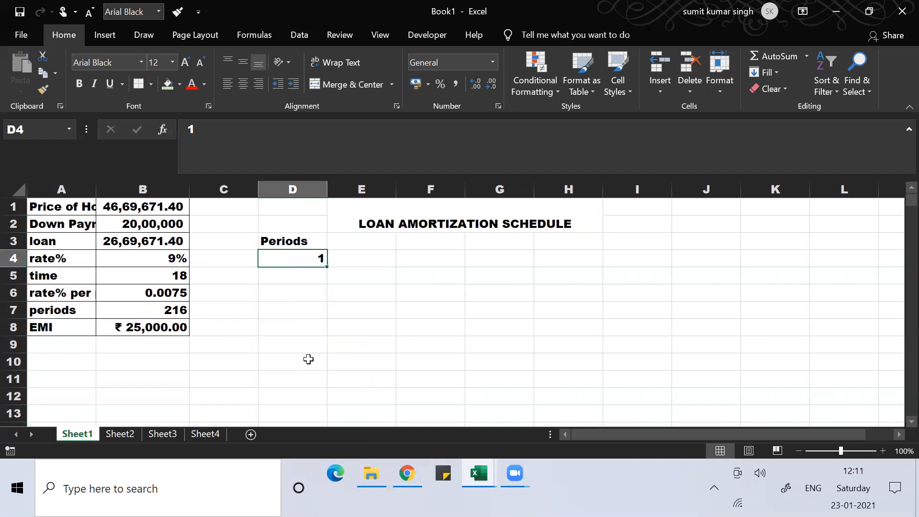
key(alt)
key(h)
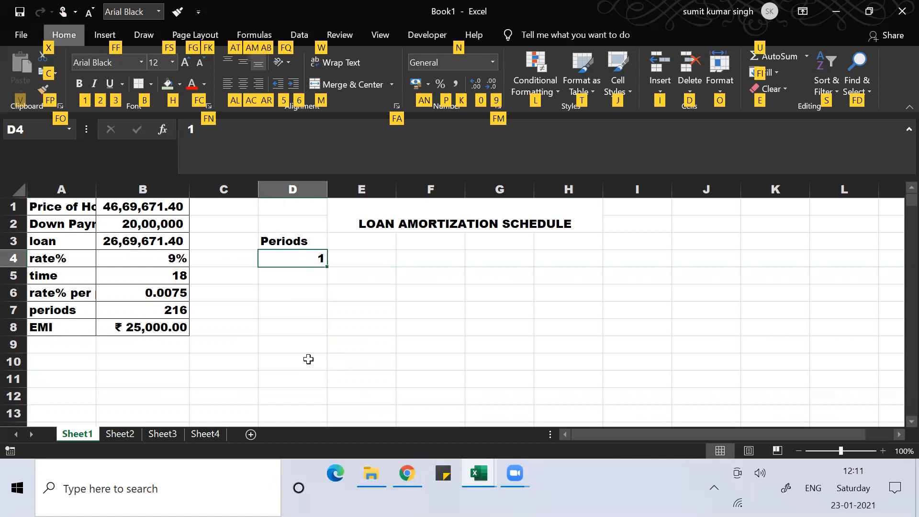
click(769, 74)
click(763, 179)
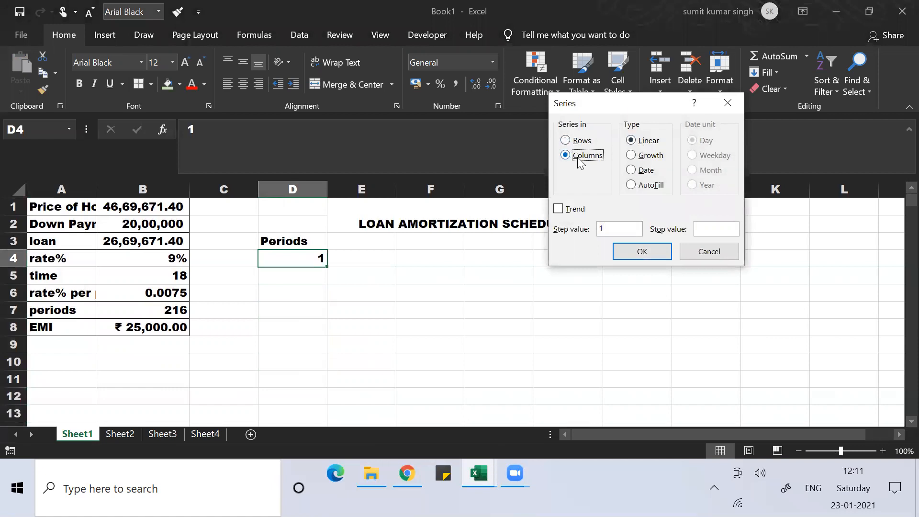
click(701, 228)
key(Return)
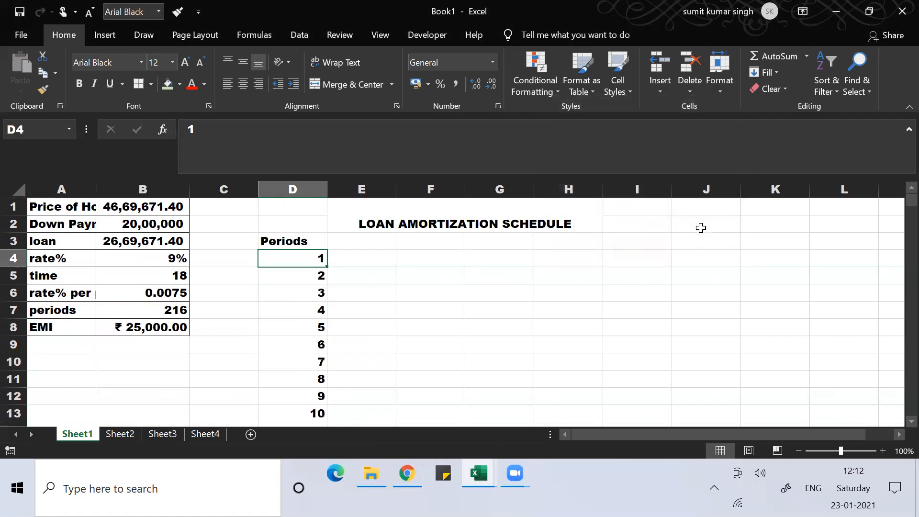
Check the filled period numbers in column D from the header down to the last period.
key(Up)
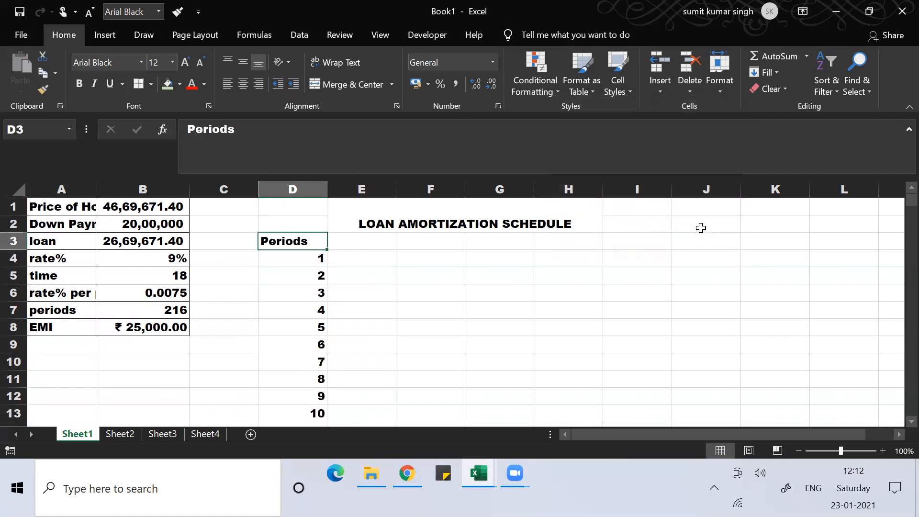
key(Down)
key(Down)
key(Down)
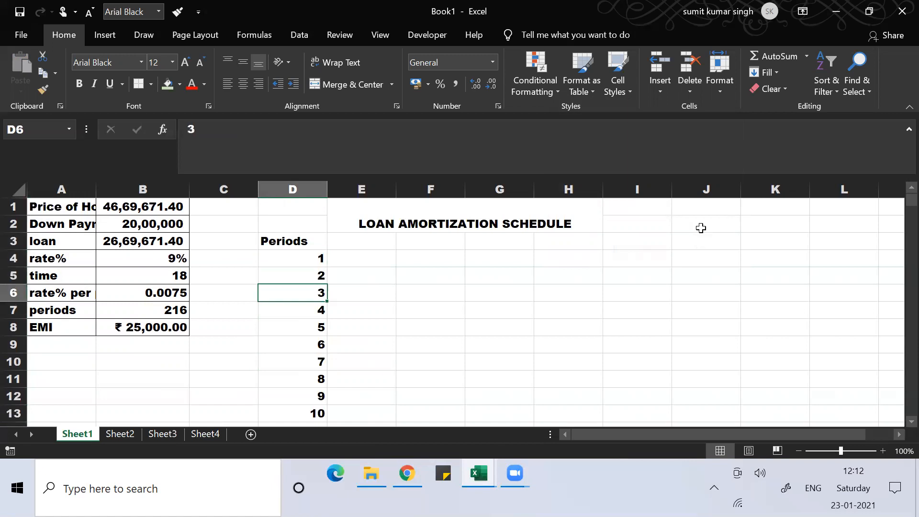
key(ctrl+Down)
key(ctrl+Up)
key(ctrl+Up)
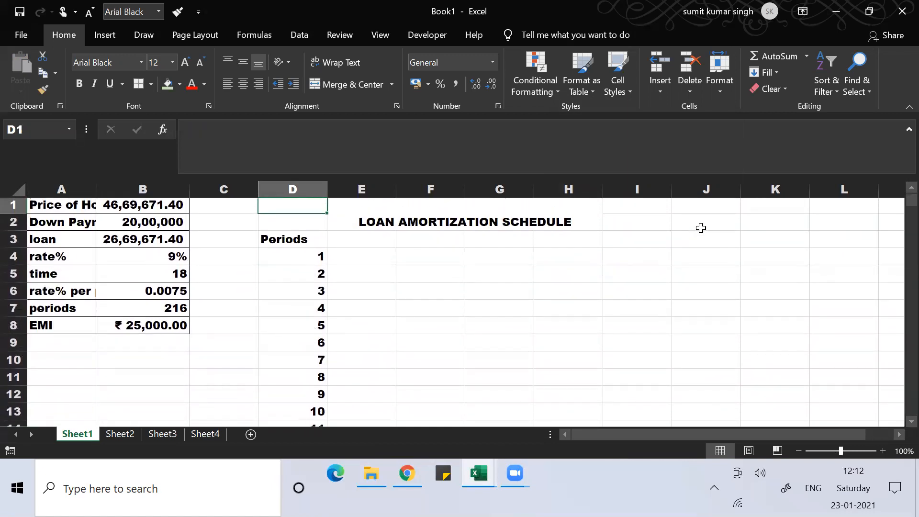
Enter the column header Principal in E3, beside the Periods header.
key(ctrl+Down)
key(Right)
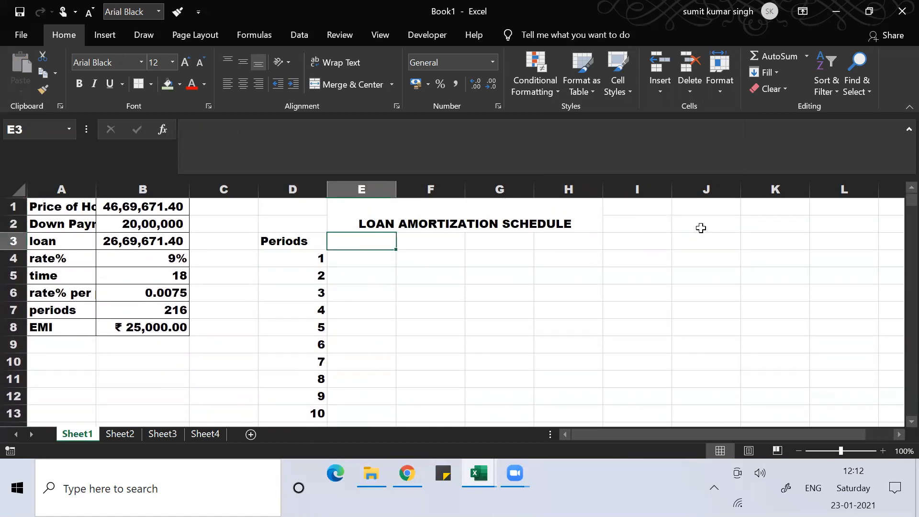
text(Pr)
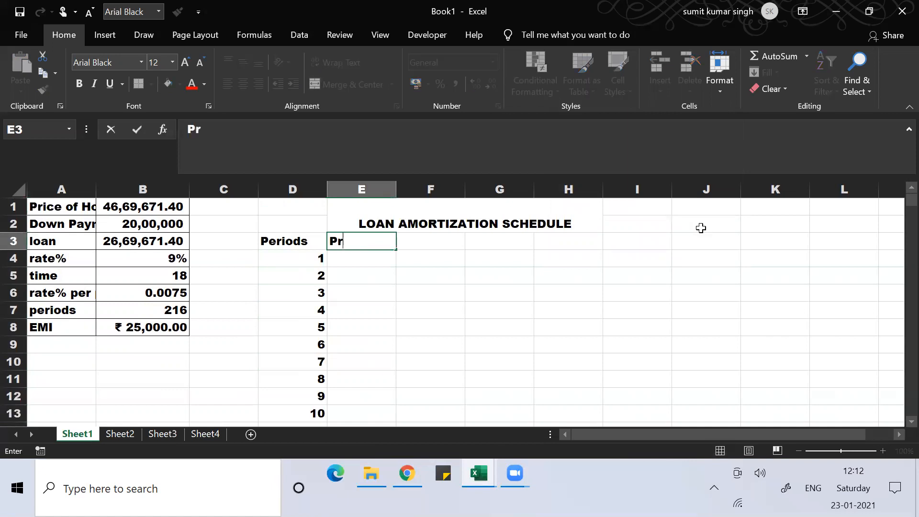
text(incip)
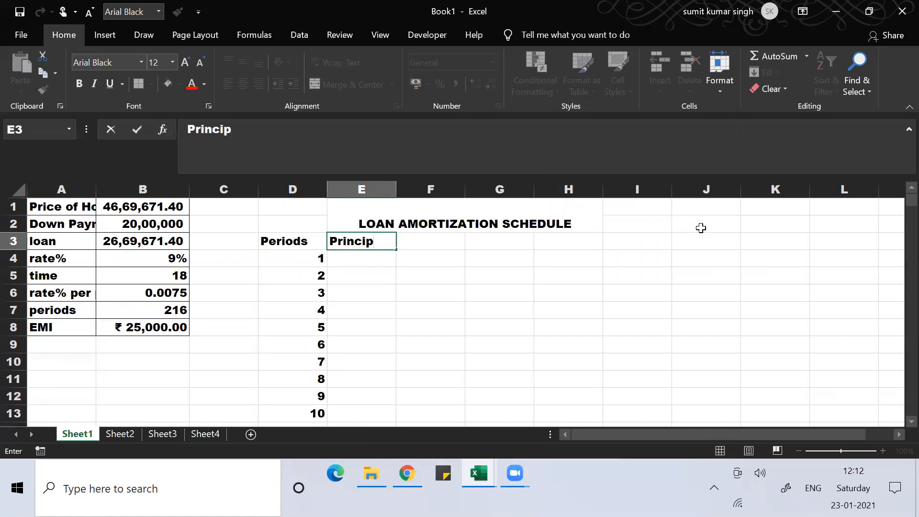
text(al)
key(Return)
Link the first period's principal in E4 to the loan amount with the formula =B3.
text(=)
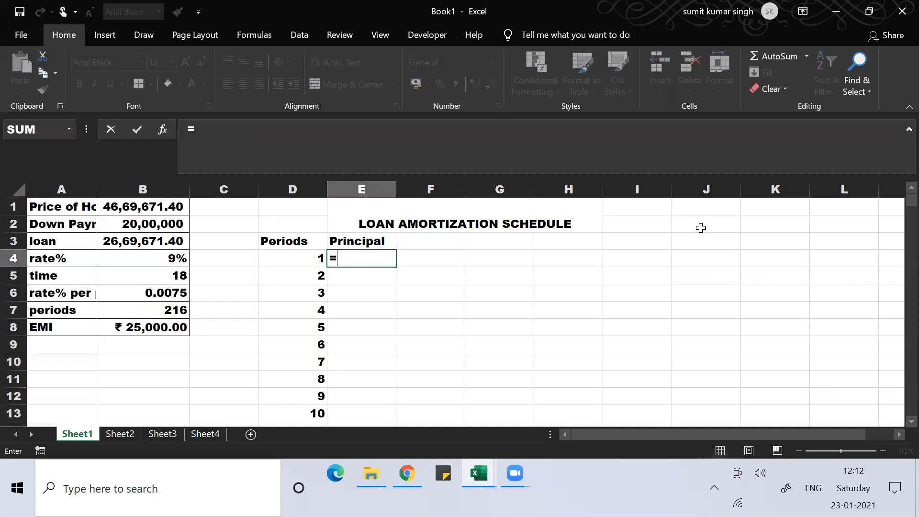
key(Left)
key(Left)
key(Left)
key(Left)
key(Right)
key(Up)
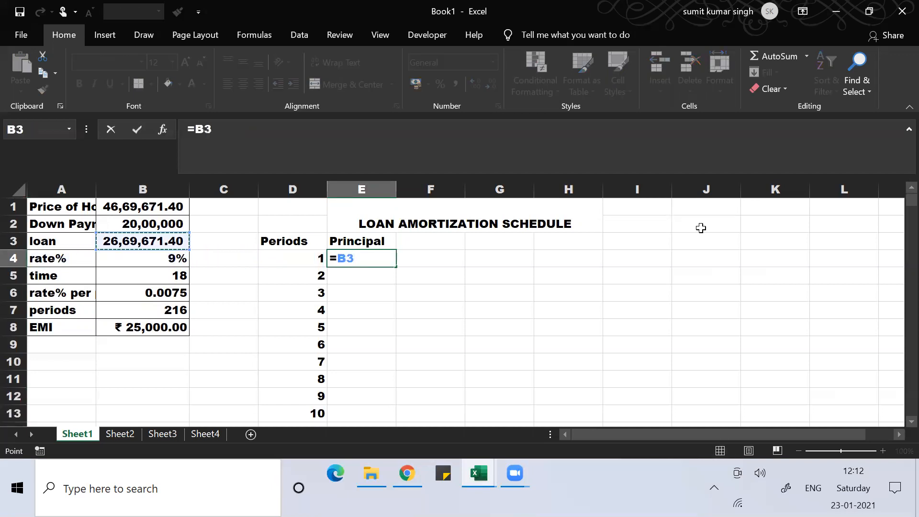
key(Return)
Enter the column header Interest in F3, beside the Principal header.
key(Up)
key(Up)
key(Right)
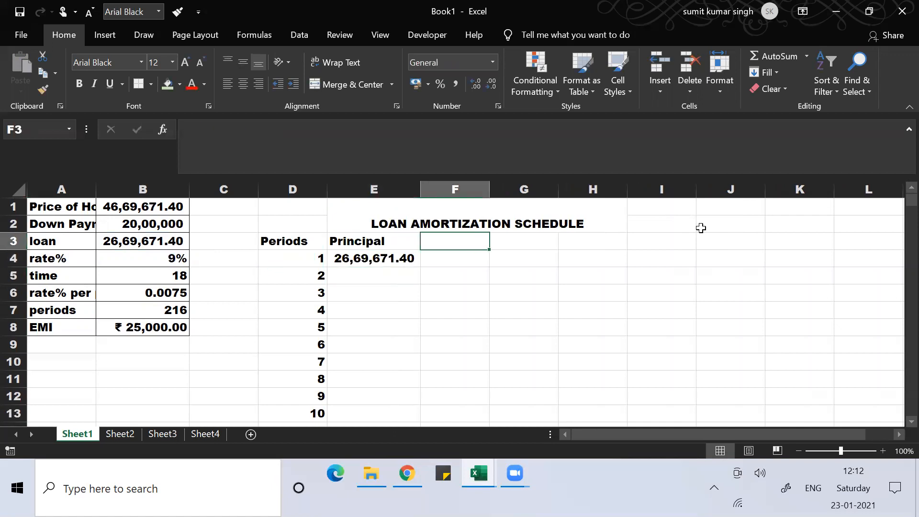
text(Interest)
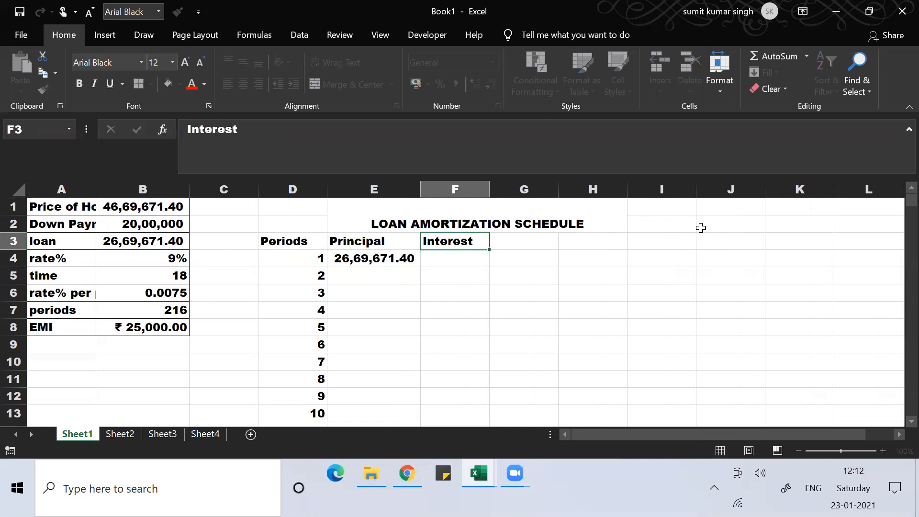
key(Return)
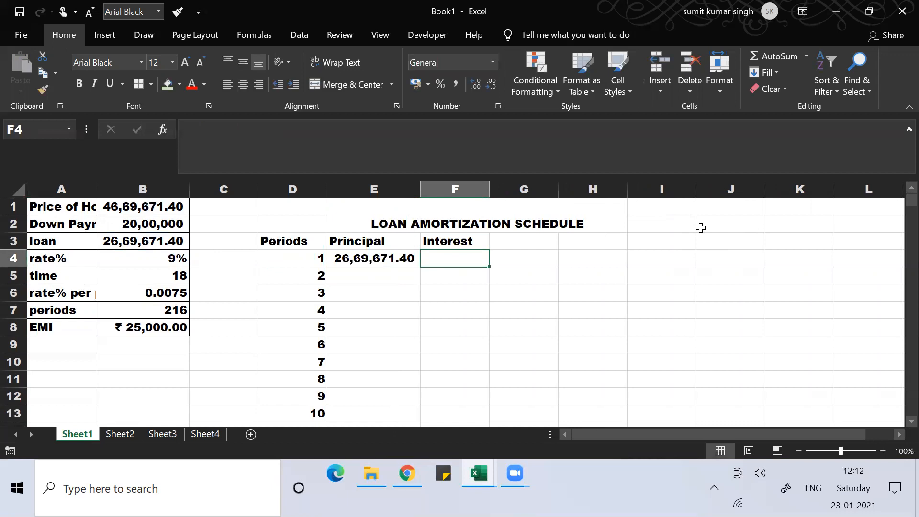
Calculate the first period's interest in F4 with =($B$4/12)*E4, keeping the rate reference absolute.
text(=()
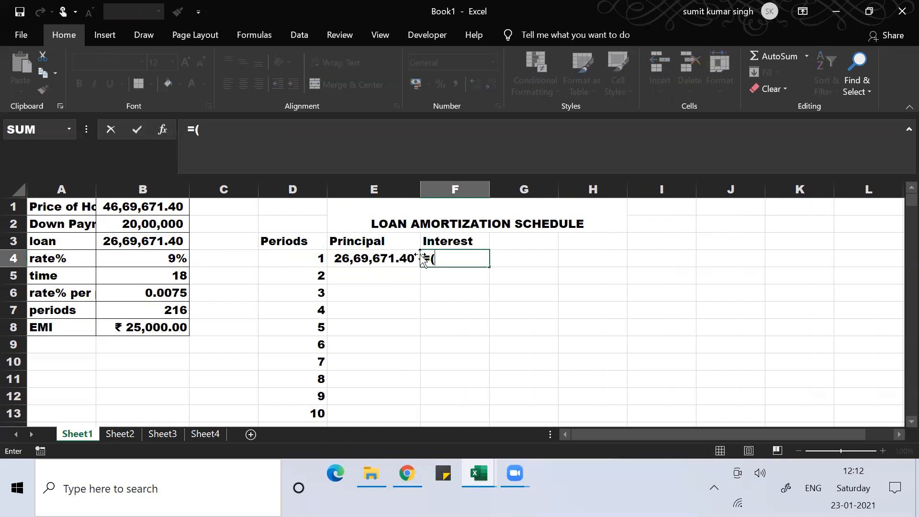
click(160, 255)
text(/12))
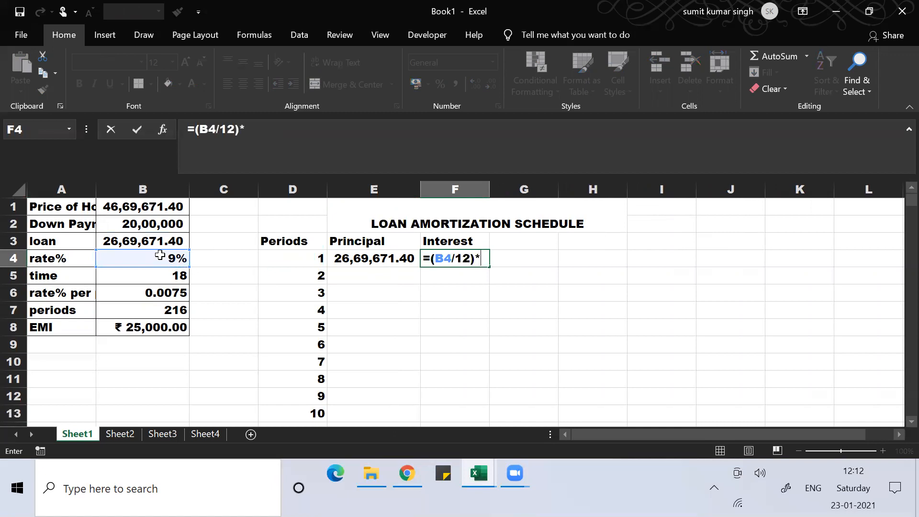
text(*)
key(Left)
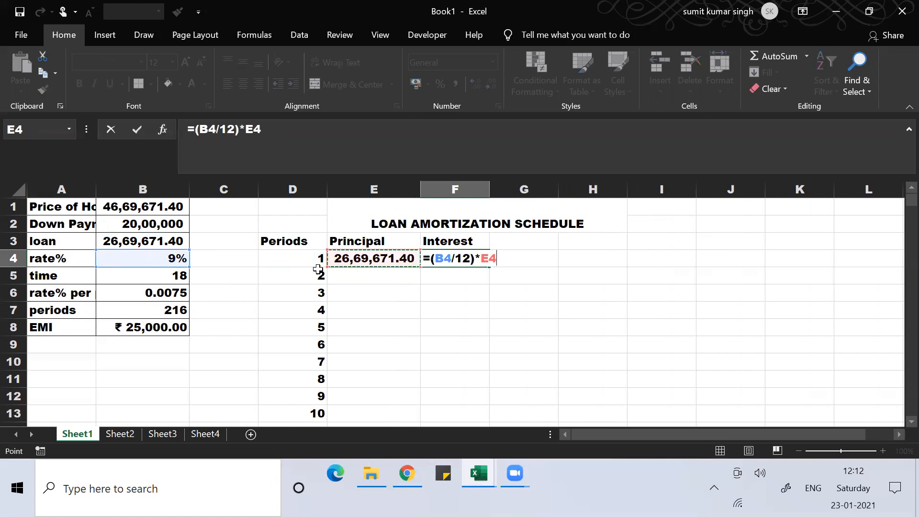
click(444, 262)
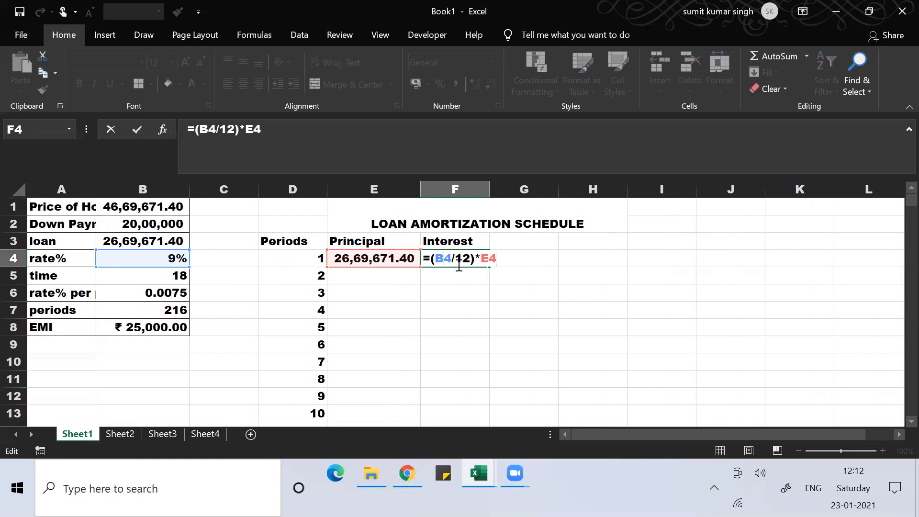
key(F4)
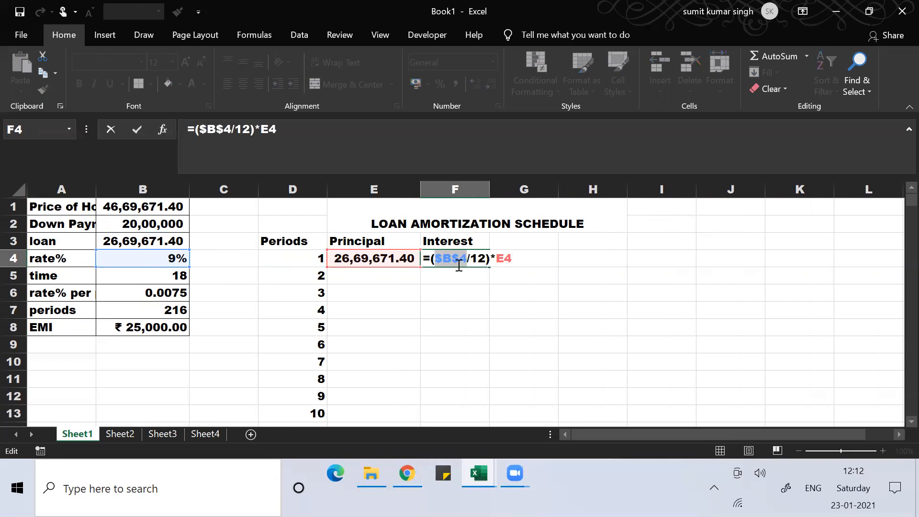
key(Return)
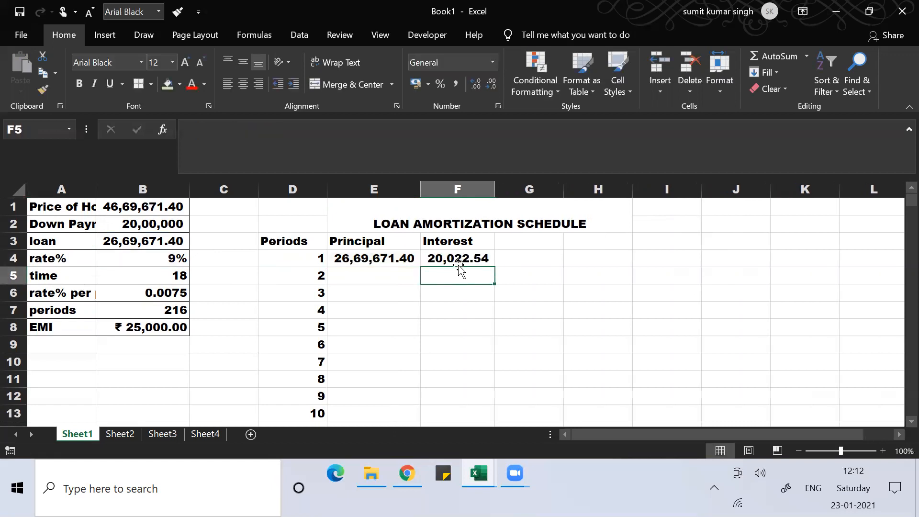
Enter the header EMI in G3 and link G4 to the EMI amount with the absolute reference =$B$8.
click(530, 241)
text(EMI)
key(Return)
text(=)
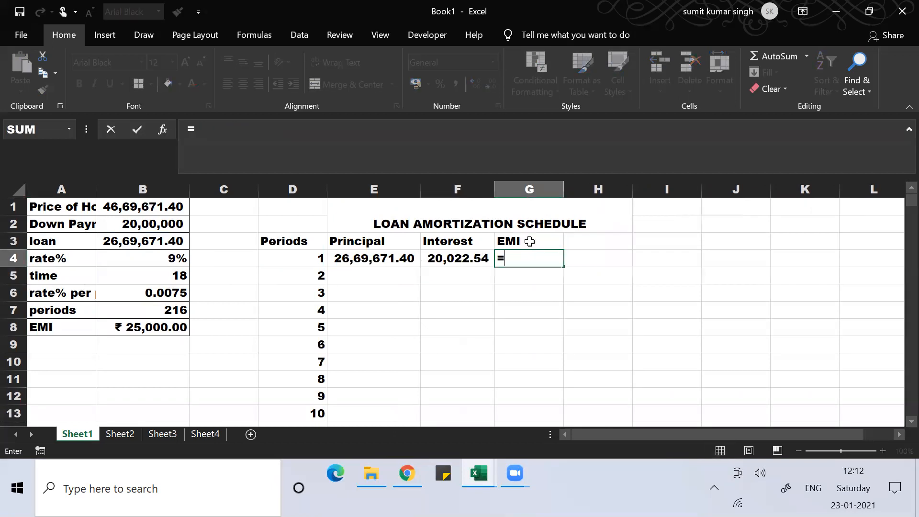
click(167, 324)
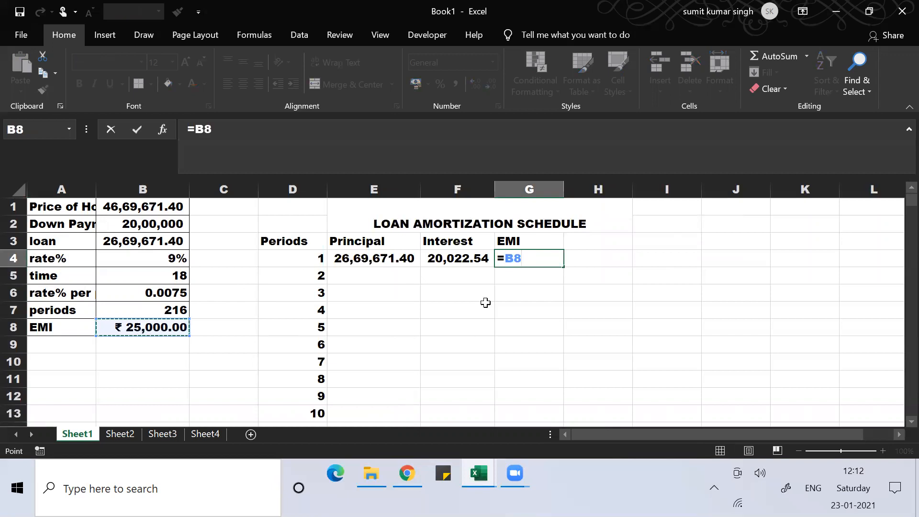
click(536, 263)
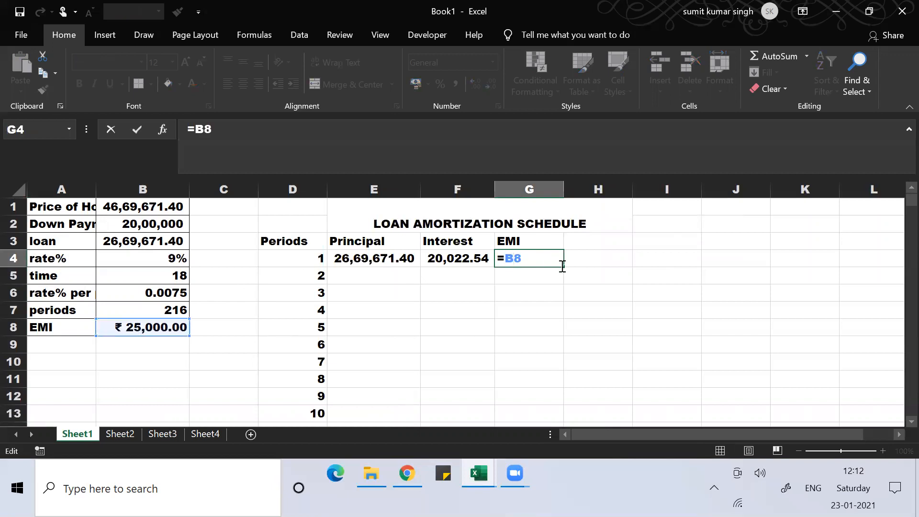
key(F4)
key(Return)
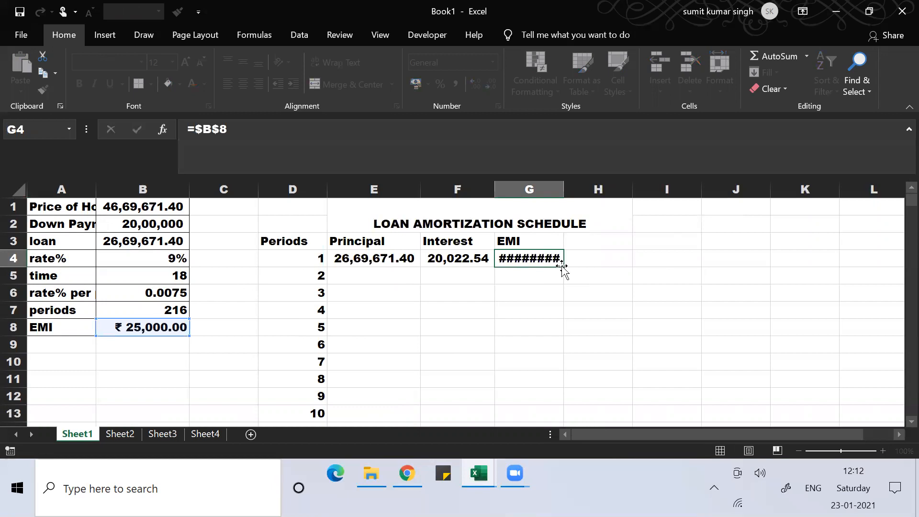
Enter the header Extra Principal Paid in H3 and fit column H to its width.
key(Up)
key(Up)
key(Right)
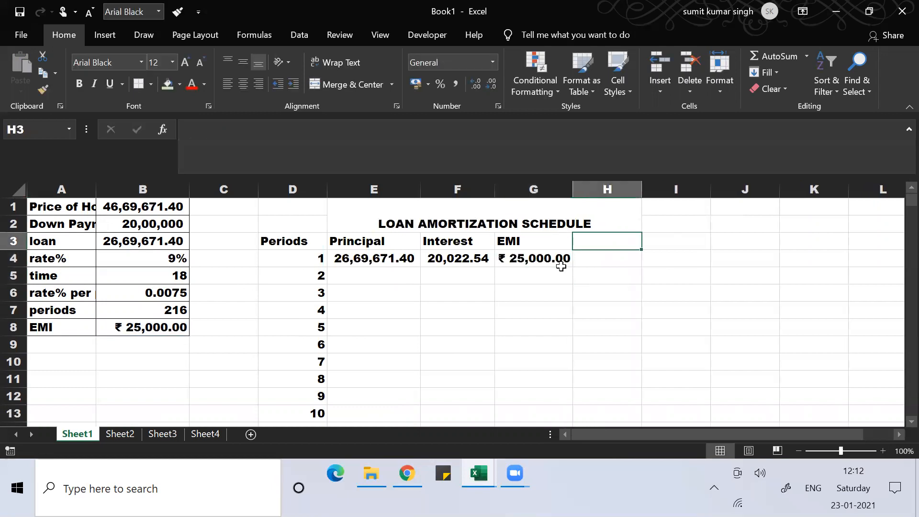
text(Extra)
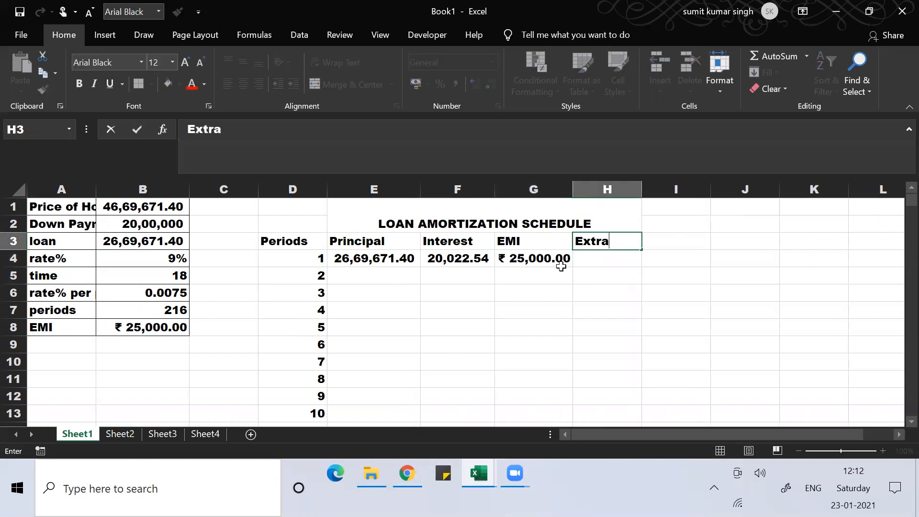
text( Princ)
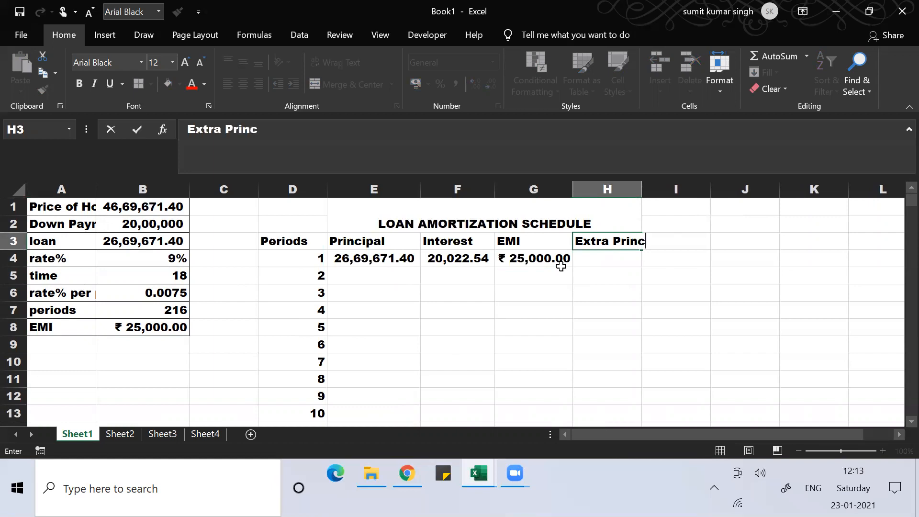
text(ipal Paid)
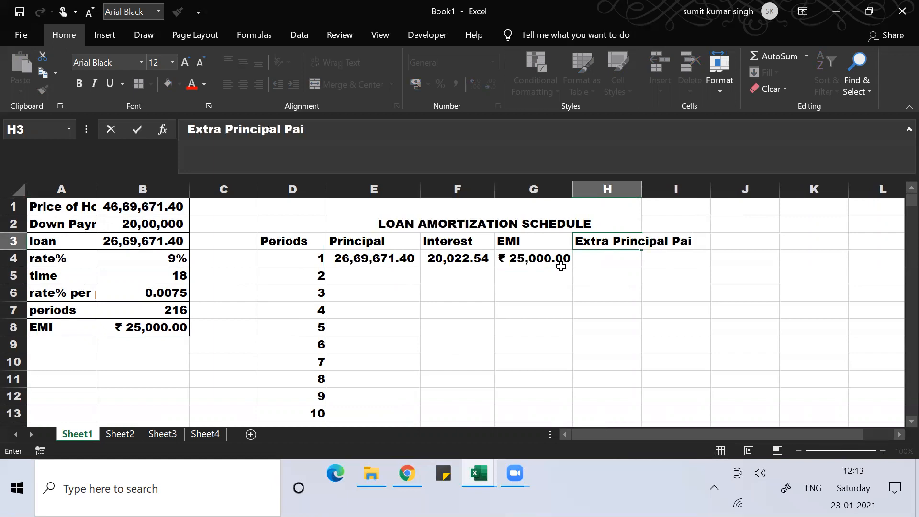
key(Return)
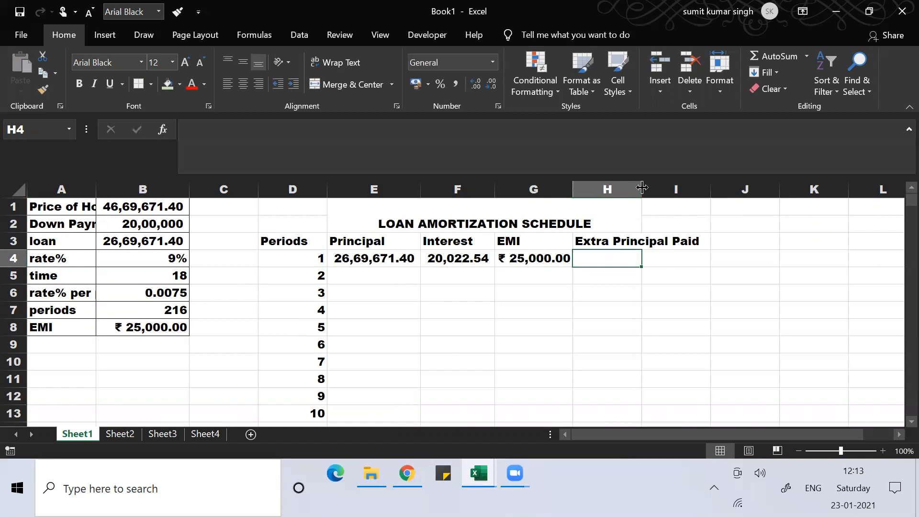
double_click(642, 185)
Calculate the first period's extra principal paid in H4 as EMI minus interest, =G4-F4.
text(=)
key(Left)
text(-)
key(Left)
key(Left)
key(Return)
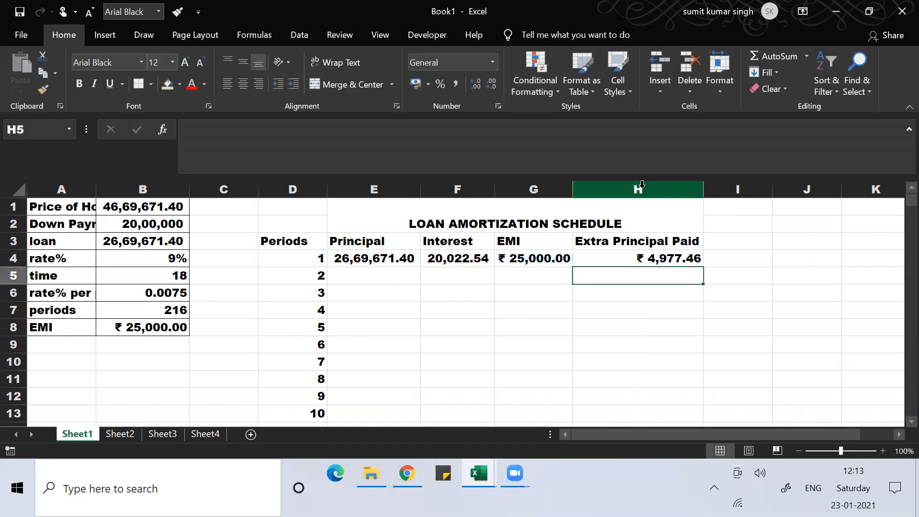
Enter the header Remaining Principal Left in I3 and fit column I to its width.
key(Up)
key(Up)
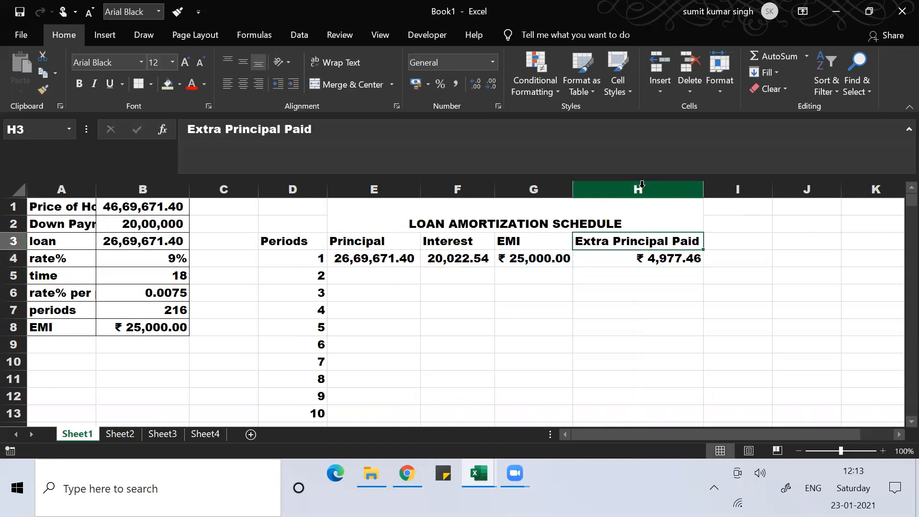
key(Right)
text(Rem)
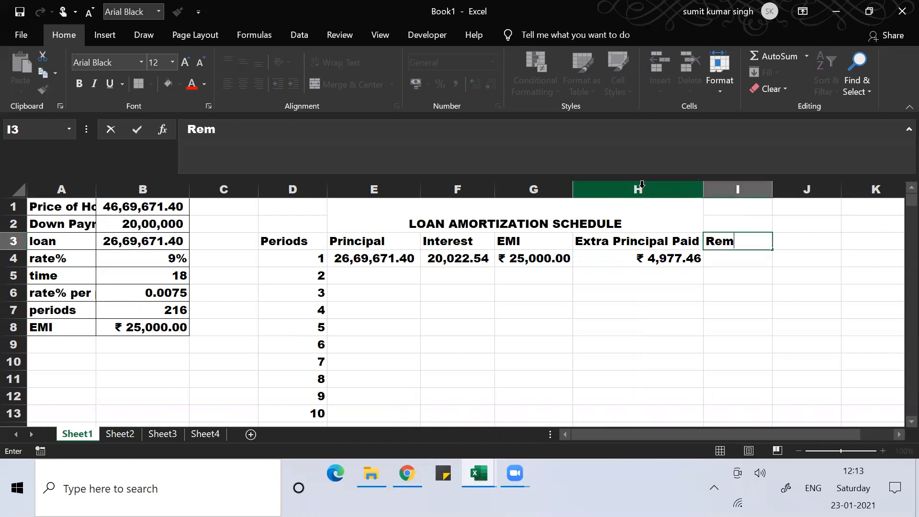
text(aining)
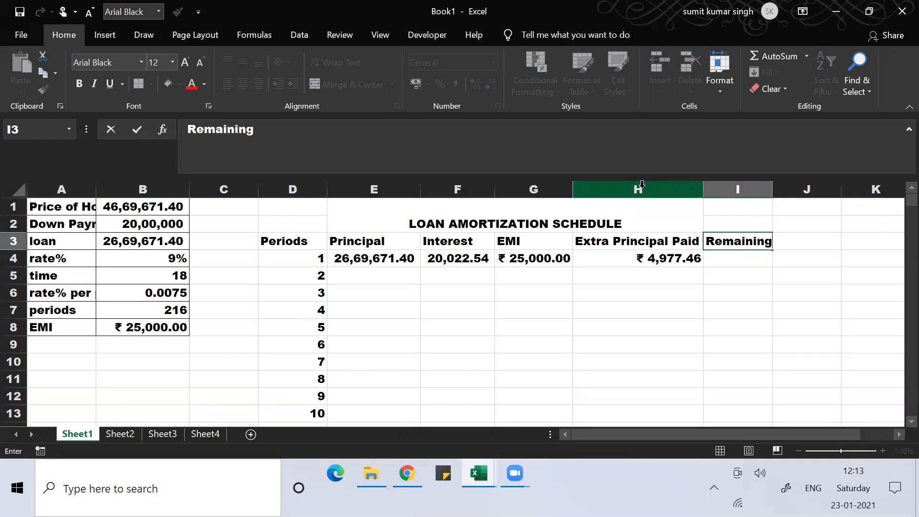
text( Principal Left)
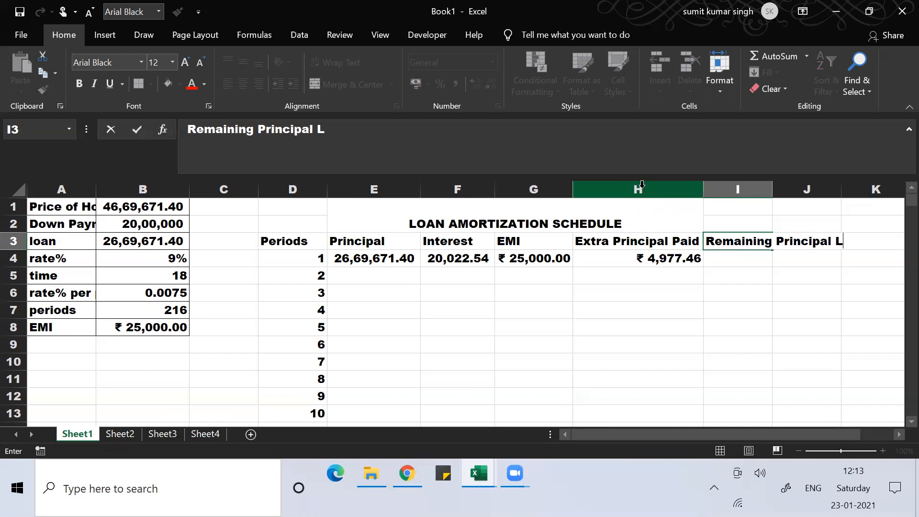
key(Return)
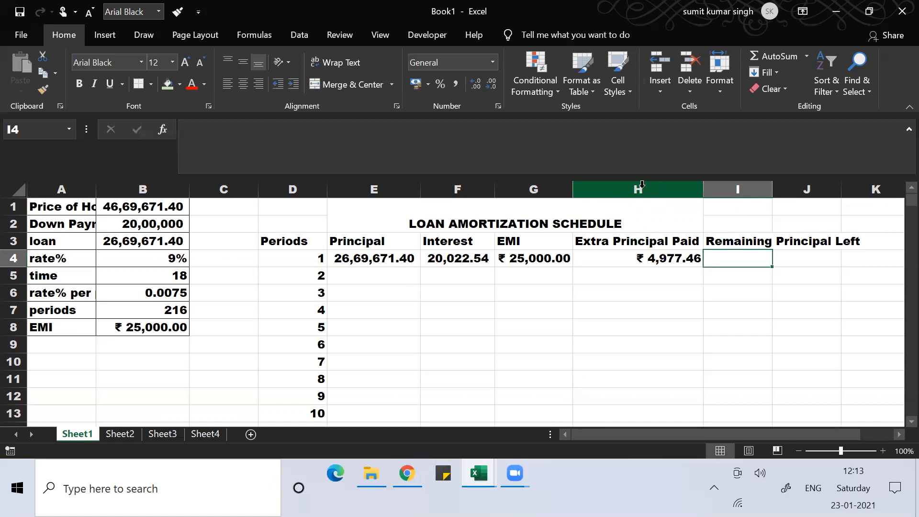
key(Up)
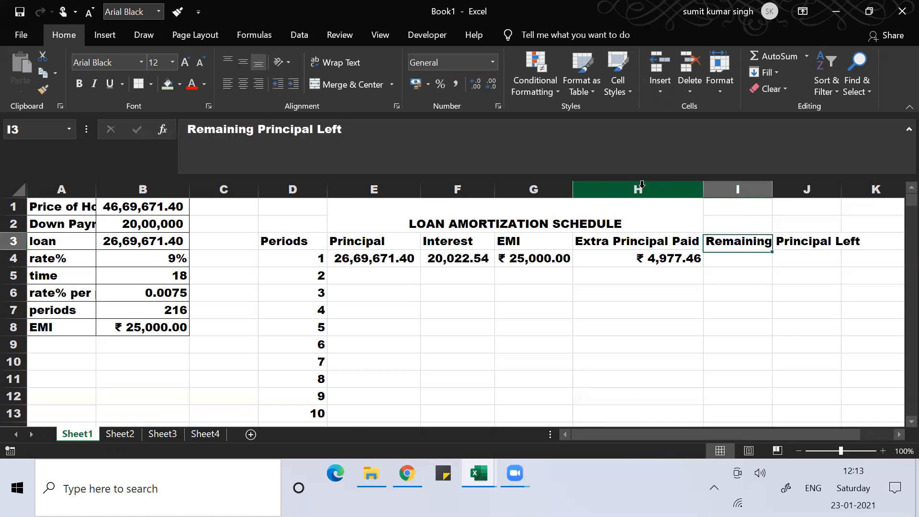
double_click(778, 187)
Calculate the first period's remaining principal in I4 as principal minus extra principal paid, =E4-H4.
key(Down)
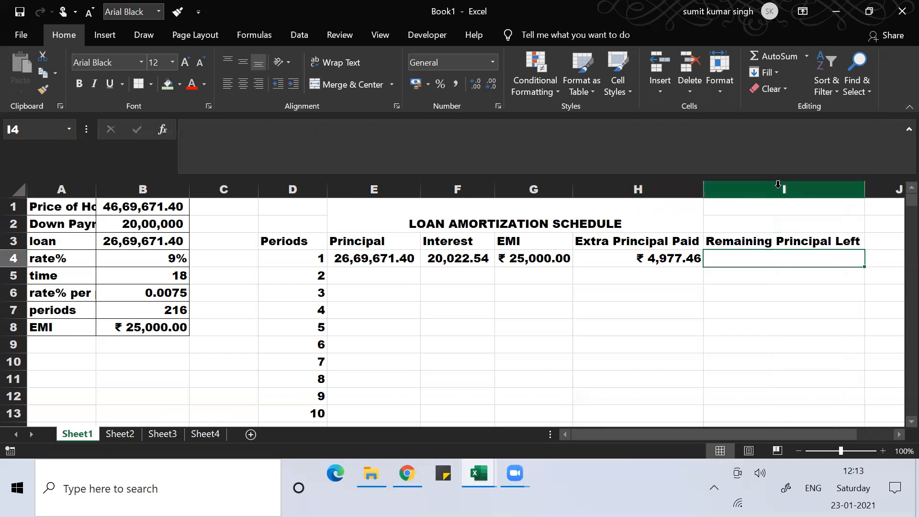
text(=)
key(Left)
key(Left)
key(Left)
key(Left)
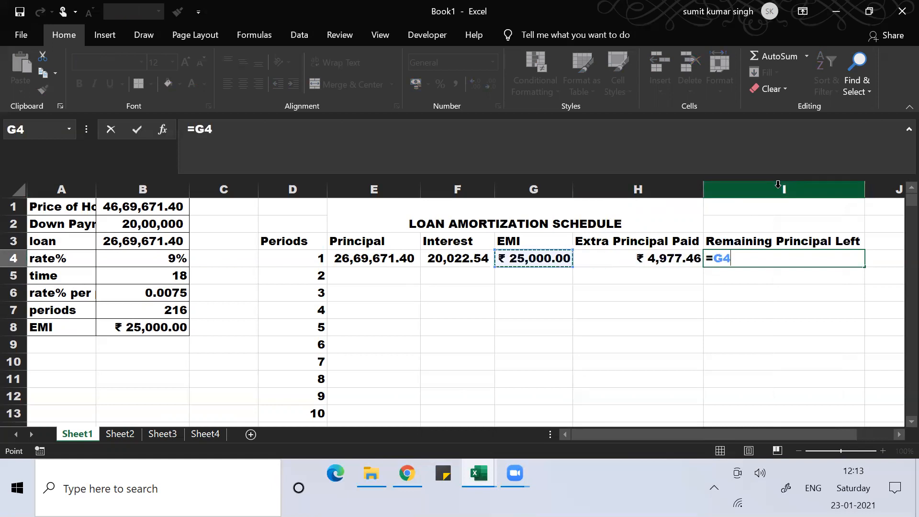
text(-)
key(Left)
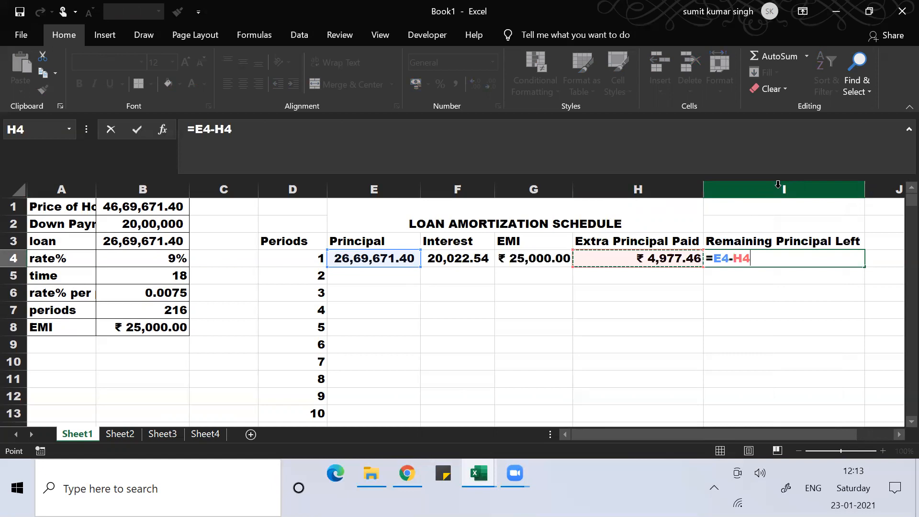
key(Return)
Link the second period's principal in E5 to the first period's remaining principal with =I4.
key(Left)
key(Left)
key(Left)
key(Left)
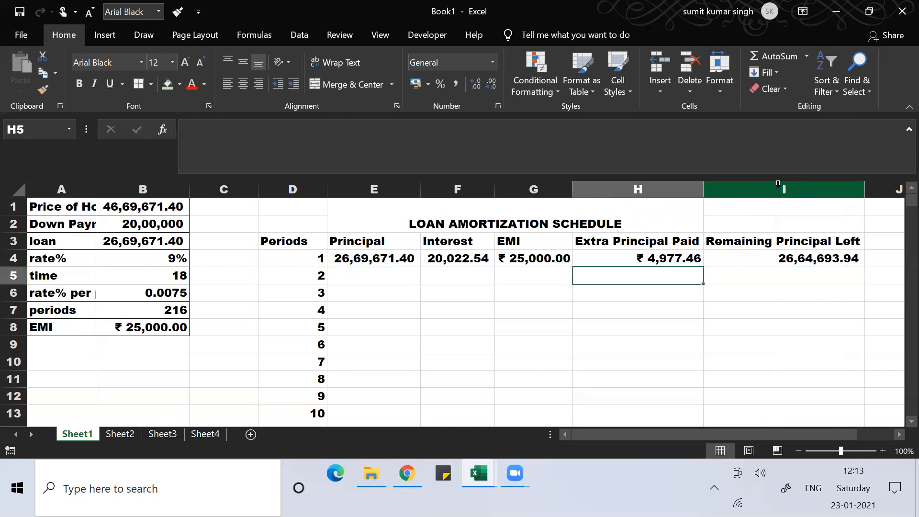
text(=)
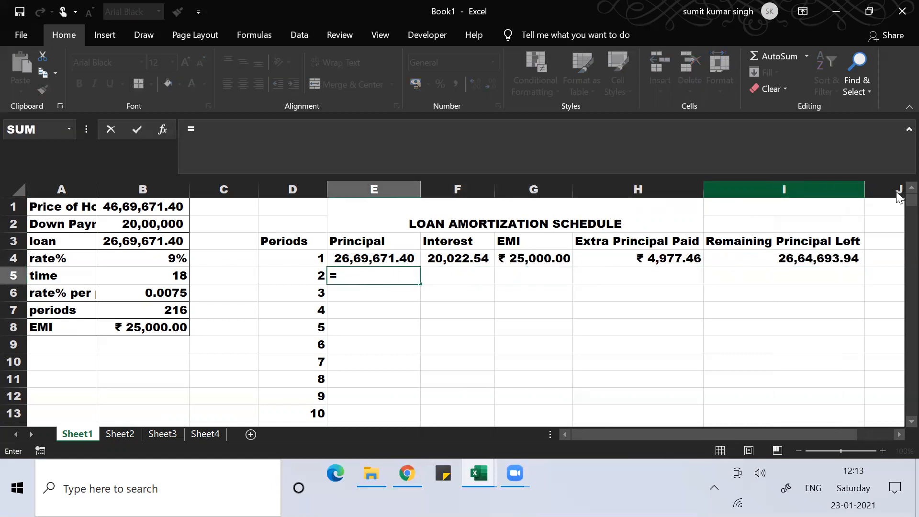
click(790, 258)
key(Return)
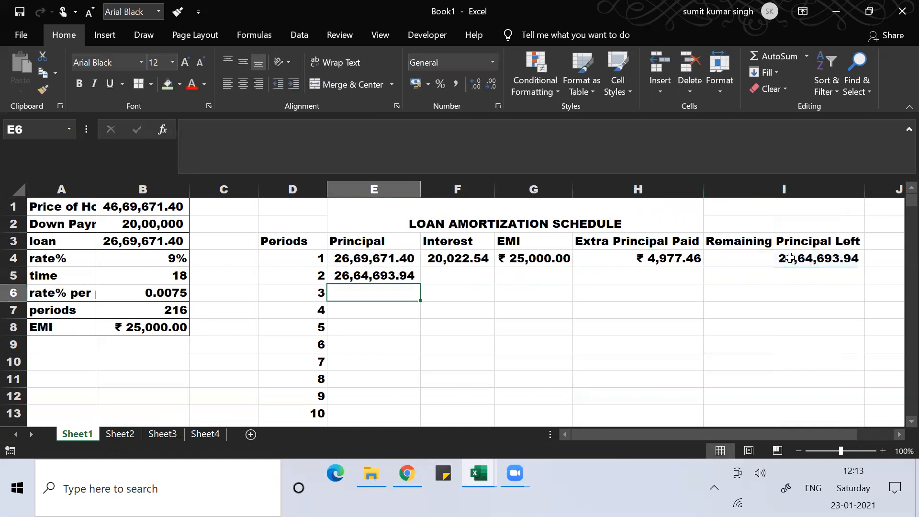
Fill the row 4 formulas for Interest, EMI, Extra Principal Paid and Remaining Principal Left down through all periods.
click(460, 256)
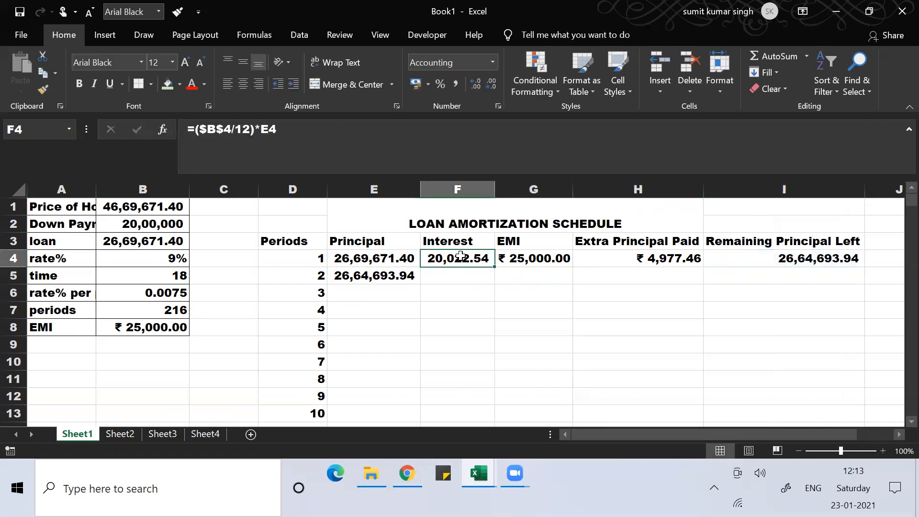
drag(493, 267, 493, 415)
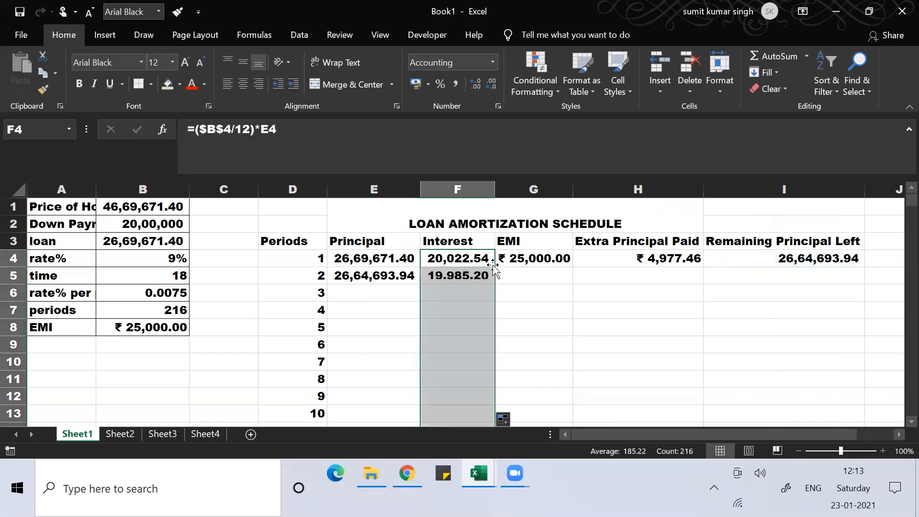
click(524, 260)
double_click(574, 267)
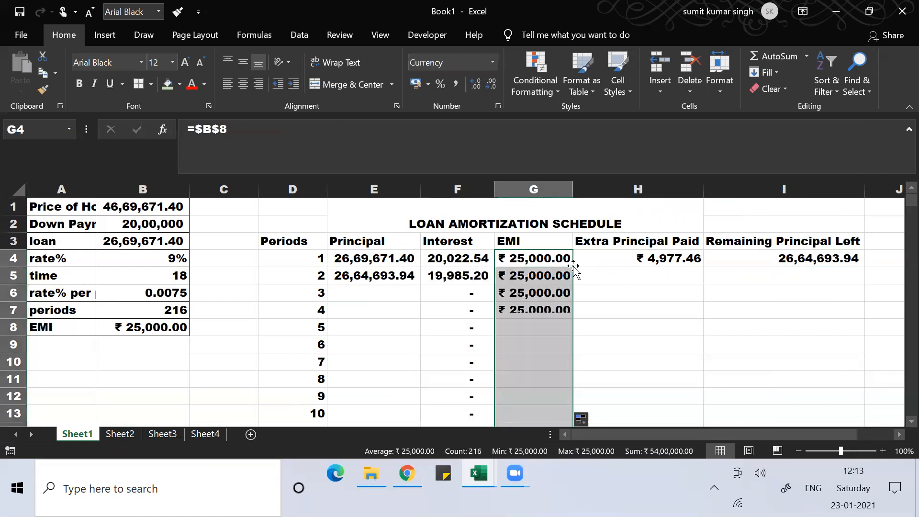
click(663, 259)
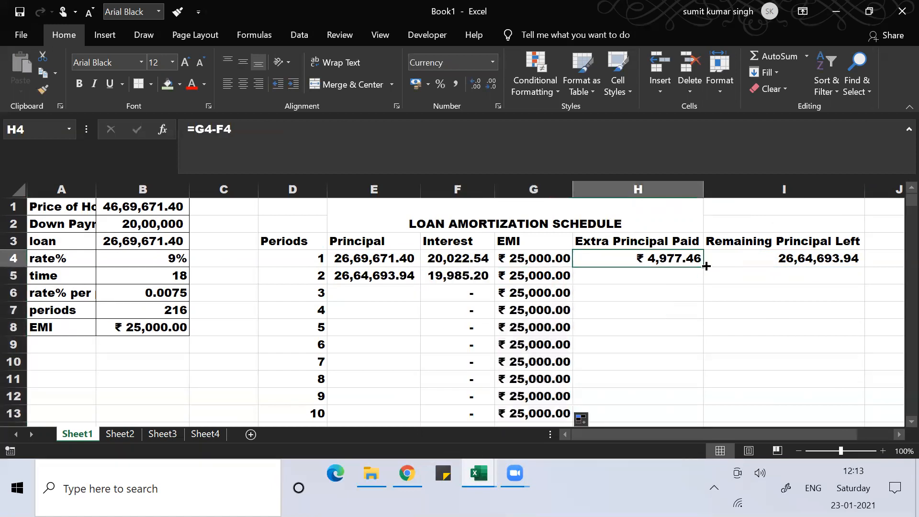
double_click(706, 266)
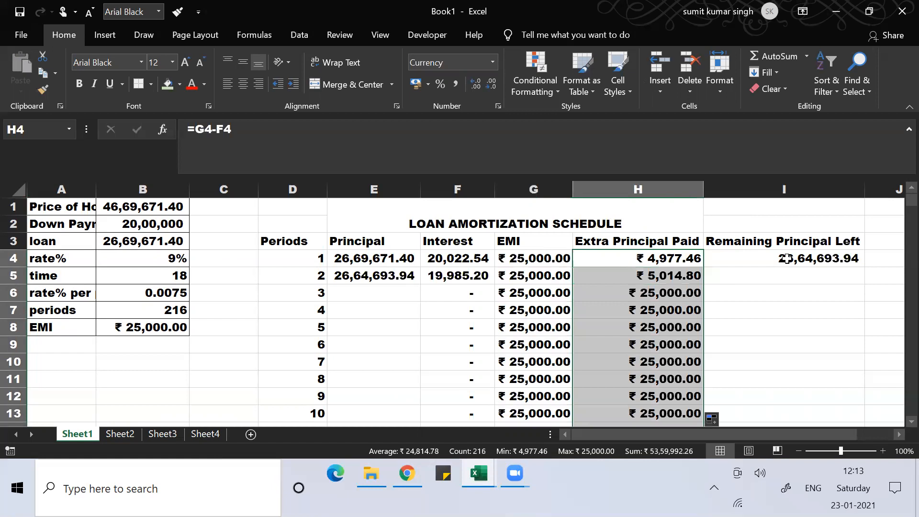
click(787, 258)
double_click(863, 267)
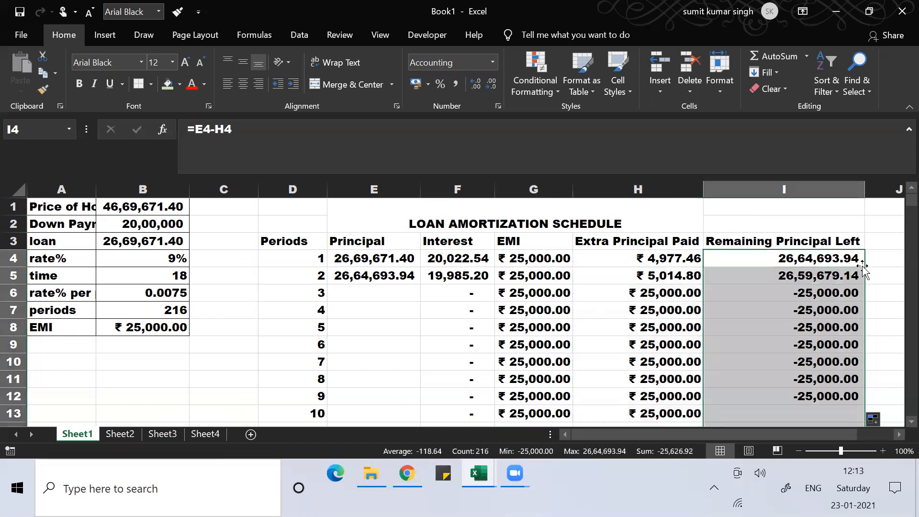
Fill the principal formula from E5 down to the last period and check the final remaining principal in I219.
click(390, 277)
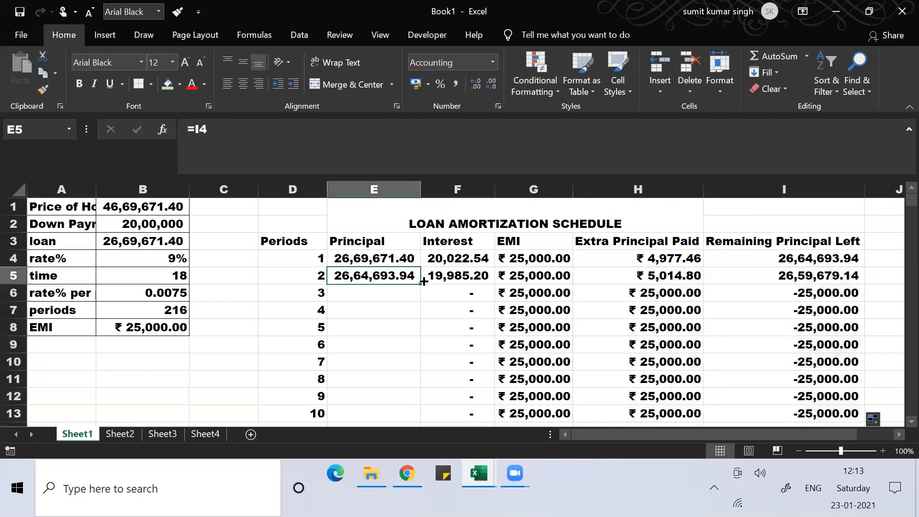
double_click(422, 284)
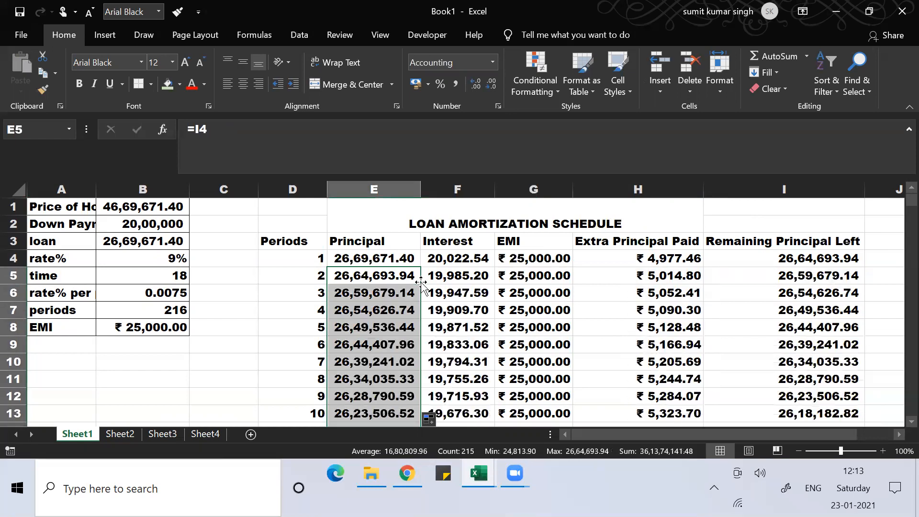
click(804, 352)
key(ctrl+Down)
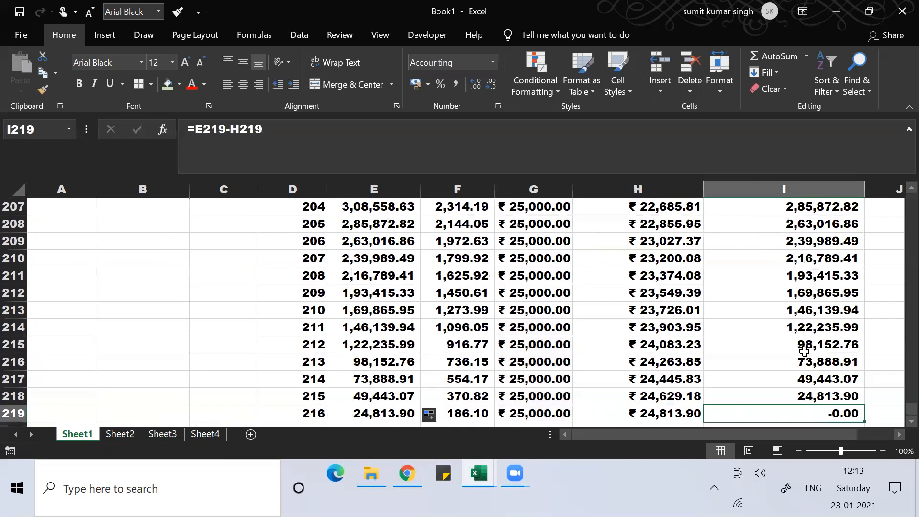
key(Down)
key(Up)
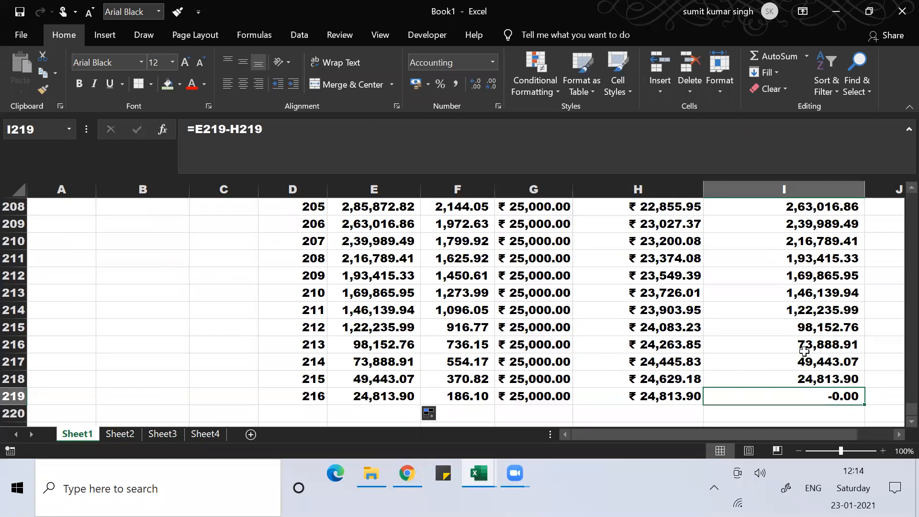
Freeze the panes at E4 so the schedule headers in rows 1 to 3 stay in view.
key(Left)
key(Left)
key(Up)
key(ctrl+Up)
key(Up)
key(Down)
key(Down)
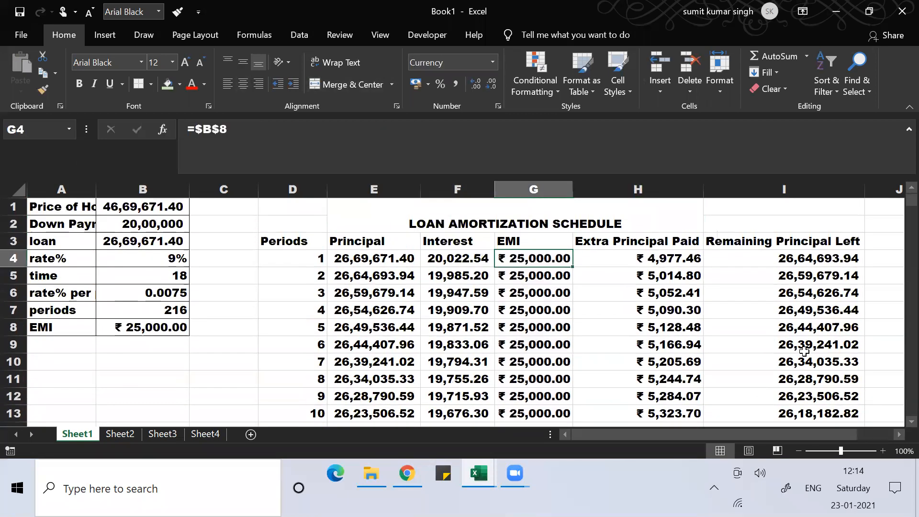
key(Left)
key(Left)
key(alt)
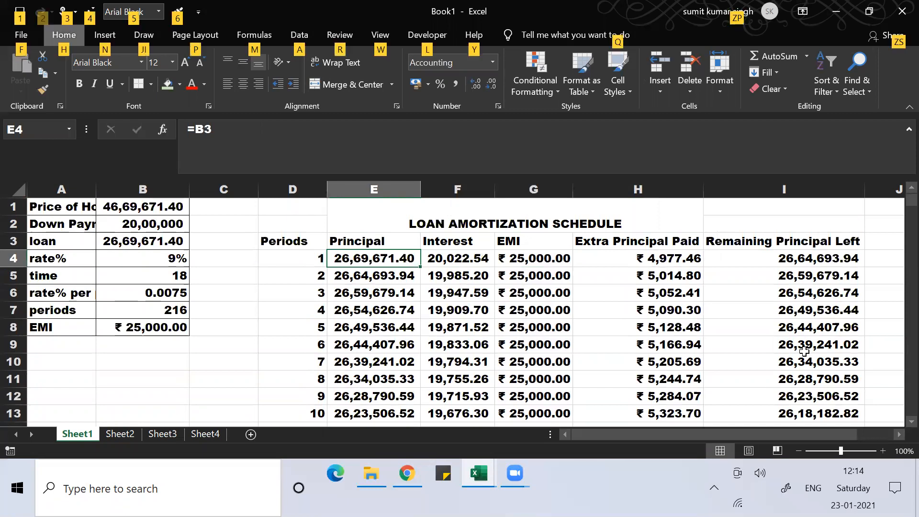
key(w)
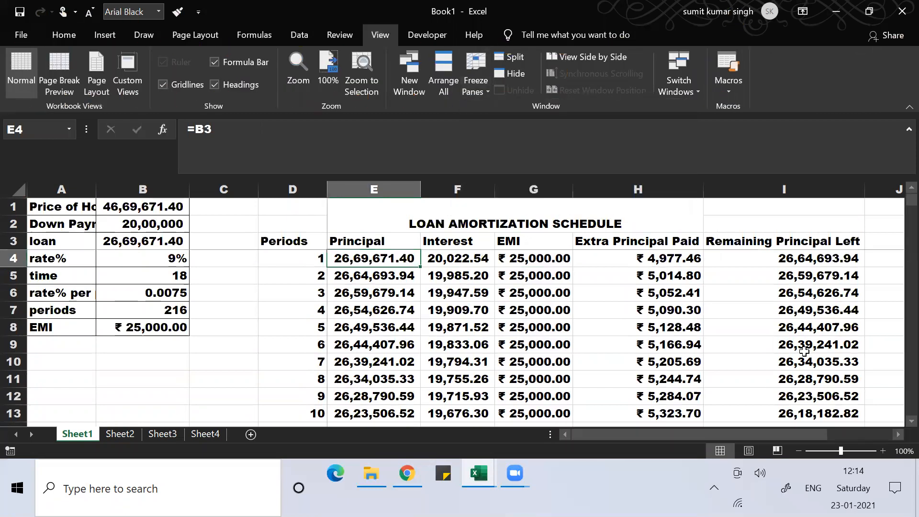
Enter the label Total Interest in E221 and sum the Interest column in F221 with AutoSum.
key(Right)
key(Right)
key(Down)
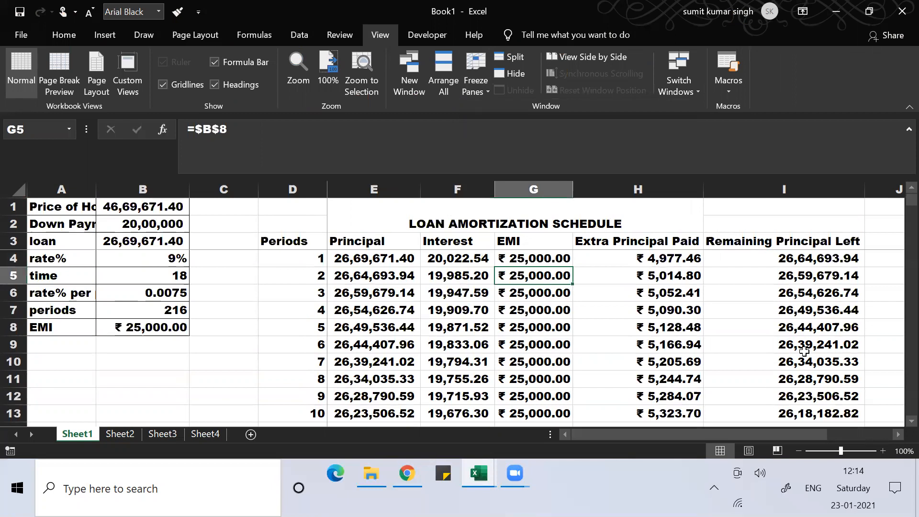
key(Left)
key(Down)
key(Down)
key(ctrl+Down)
key(Down)
key(Down)
key(Up)
key(Down)
key(Left)
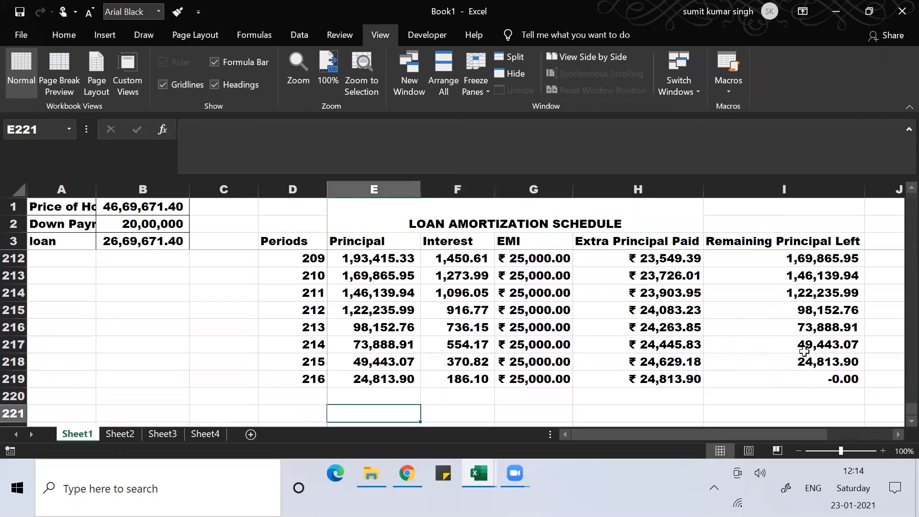
text(Total )
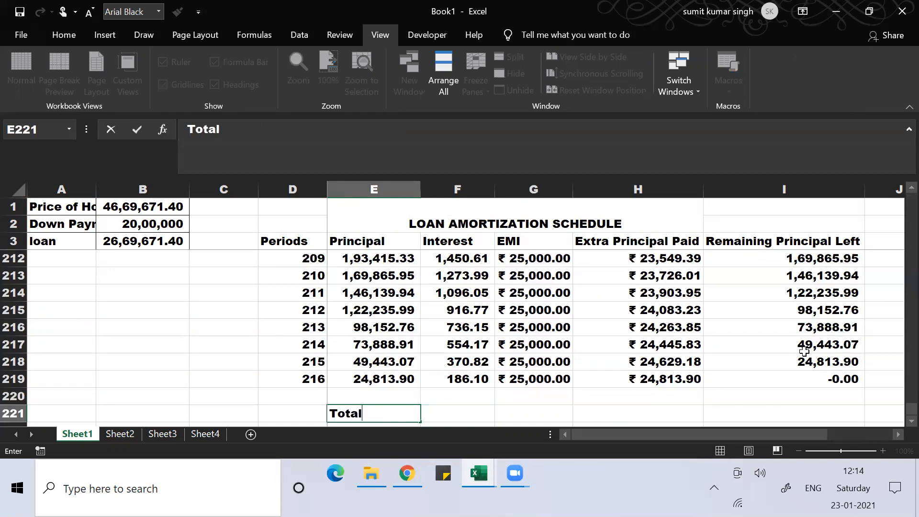
text(Interest)
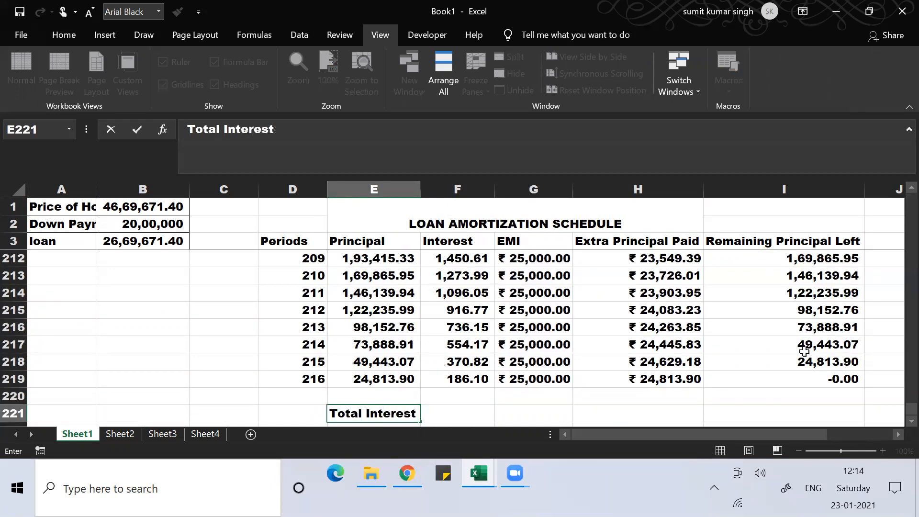
key(Tab)
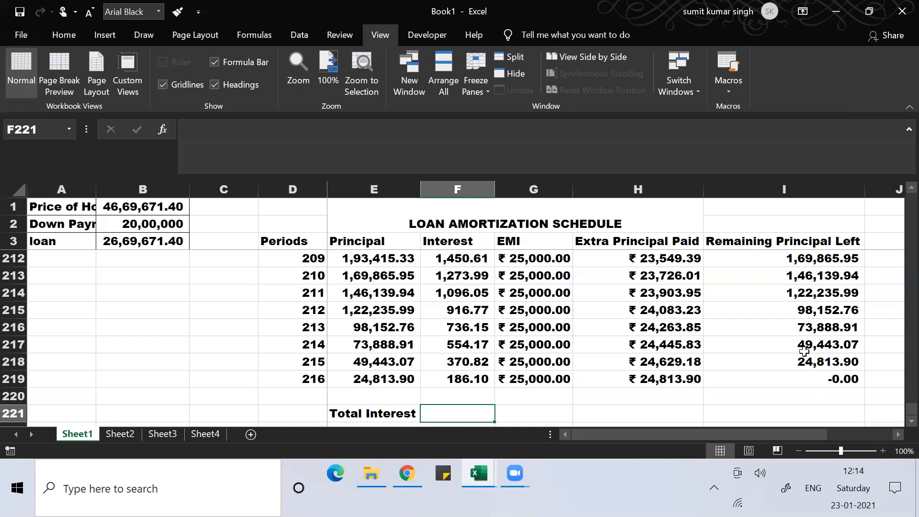
key(alt+equal)
key(Return)
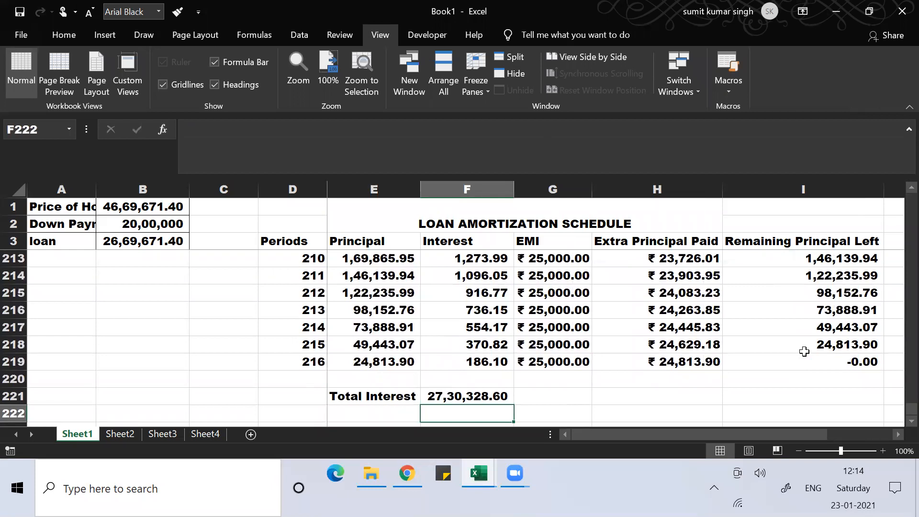
Switch to the Excel Worksheet workbook and compare its Extra Paid amount in L15 with the schedule's total interest.
key(alt+Tab)
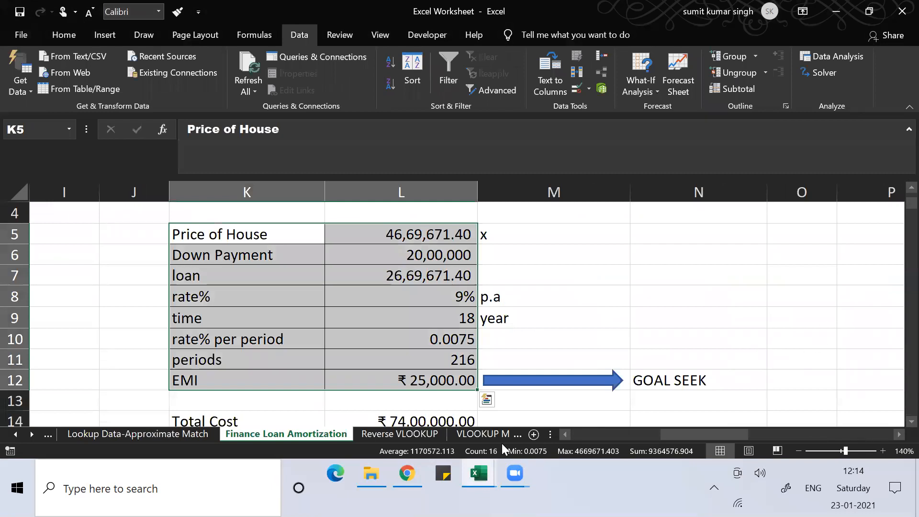
click(389, 400)
key(Down)
key(Down)
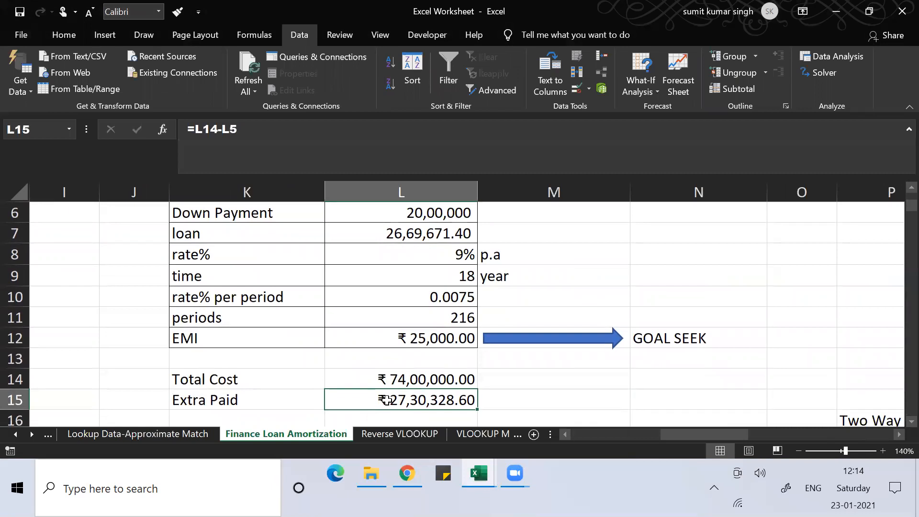
key(alt+Tab)
key(alt+Tab)
key(Up)
key(Down)
key(Down)
key(Up)
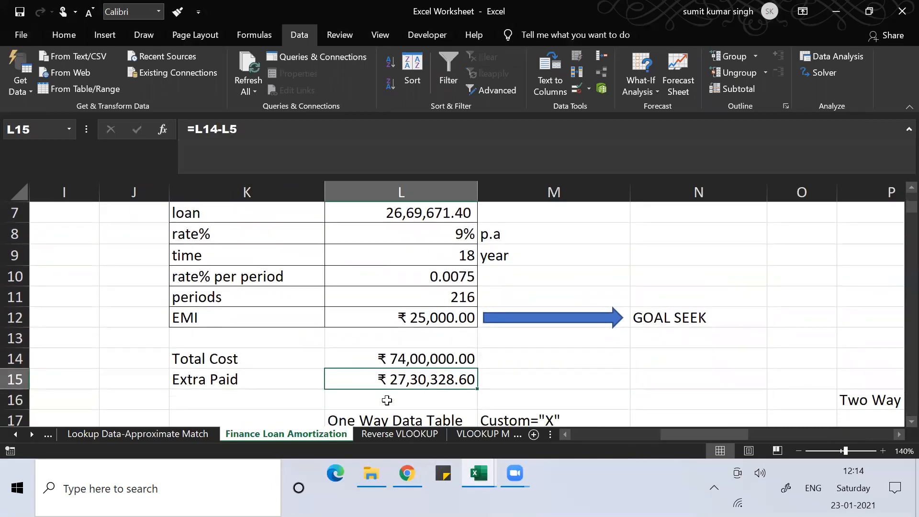
Review the EMI formula in L12 and the One Way Data Table below the cost totals.
key(Up)
key(Up)
key(Up)
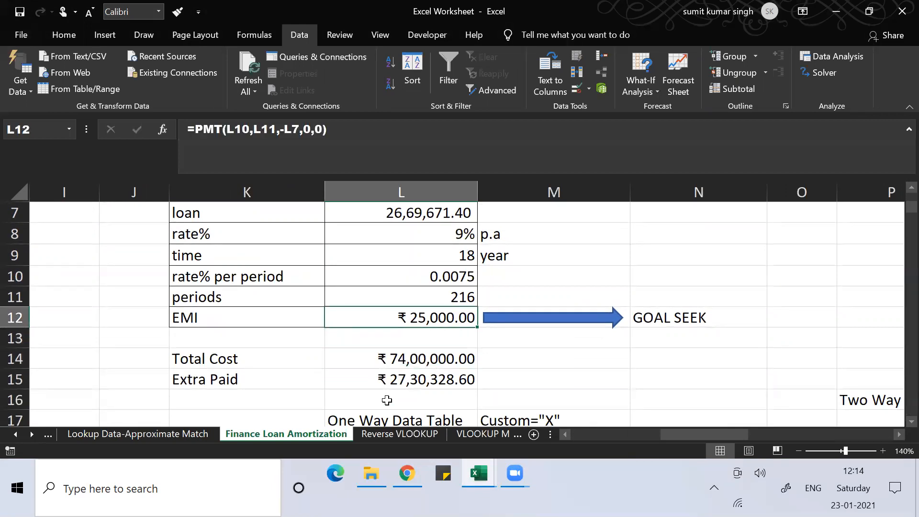
key(Down)
key(Down)
key(Down)
key(Down)
key(Down)
key(Down)
key(Down)
key(Down)
key(Down)
key(Down)
key(Down)
key(Down)
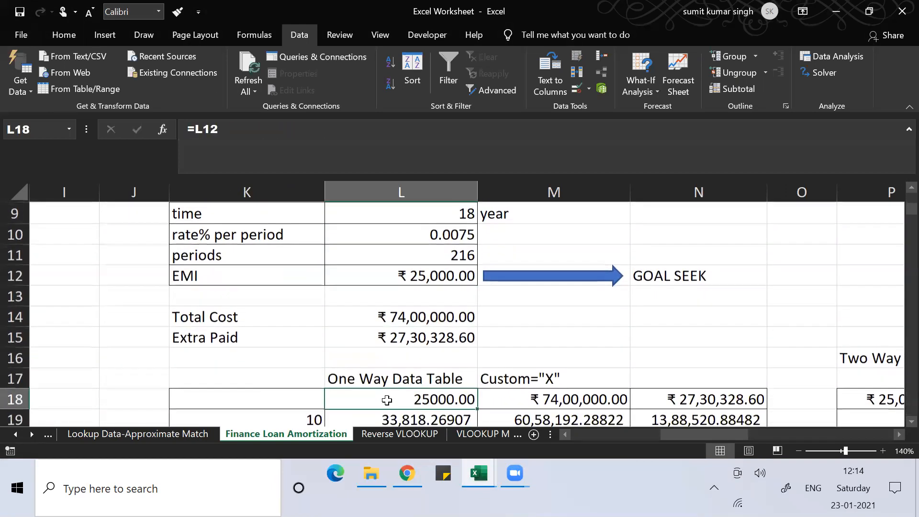
key(Down)
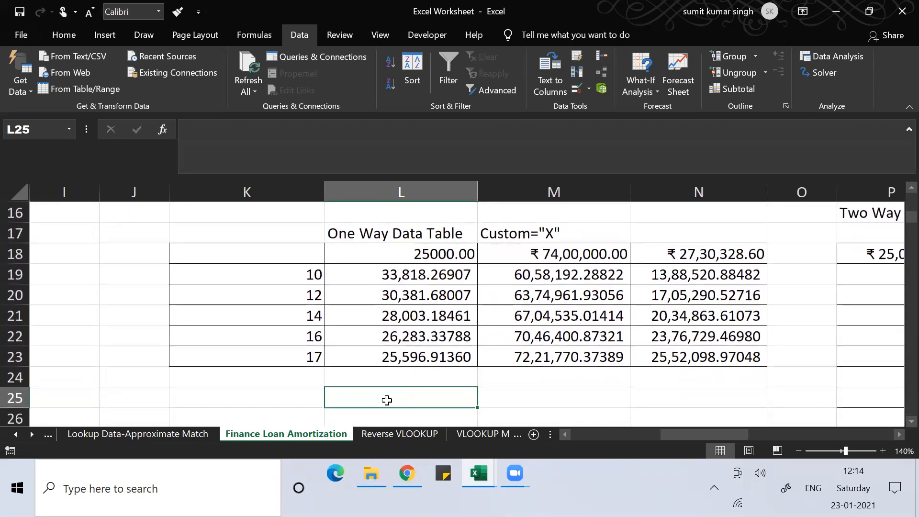
key(Up)
key(Up)
key(Up)
key(Up)
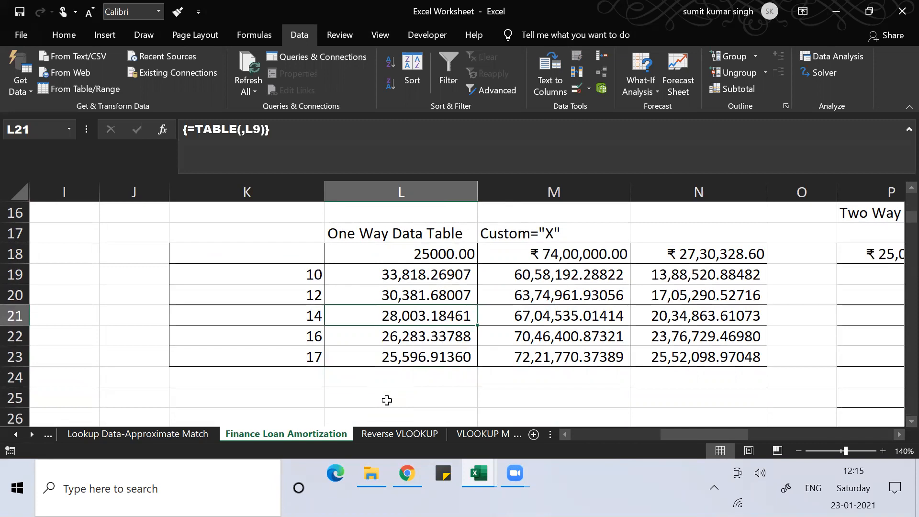
Clear the header formulas and table results in L18:N23 of the One Way Data Table.
click(385, 259)
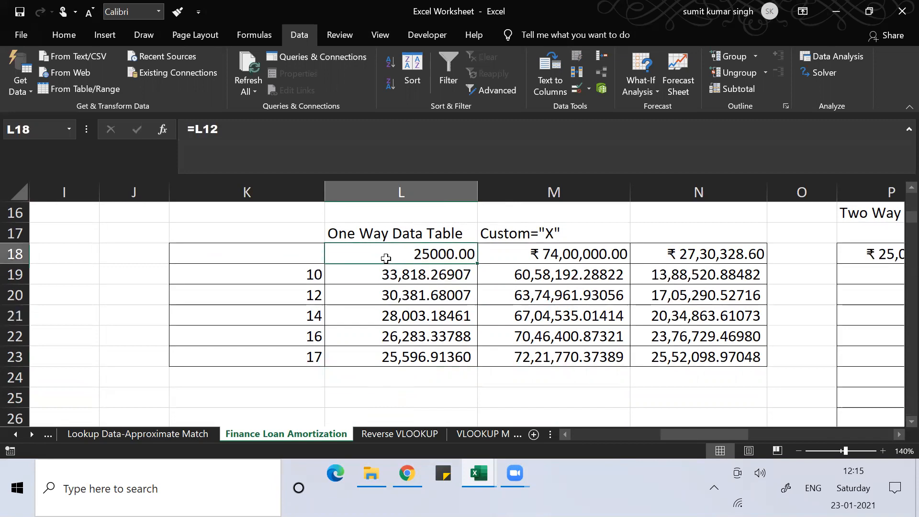
key(Left)
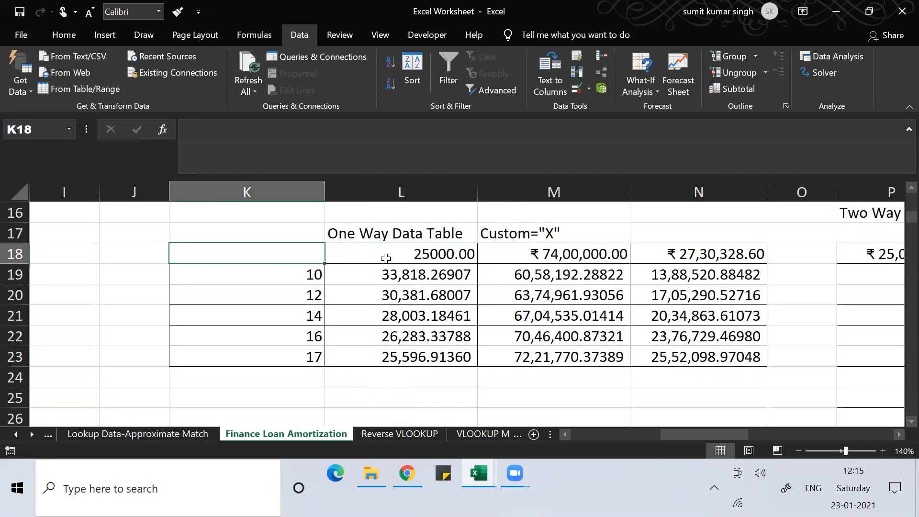
key(shift+Down)
key(Right)
key(shift+Down)
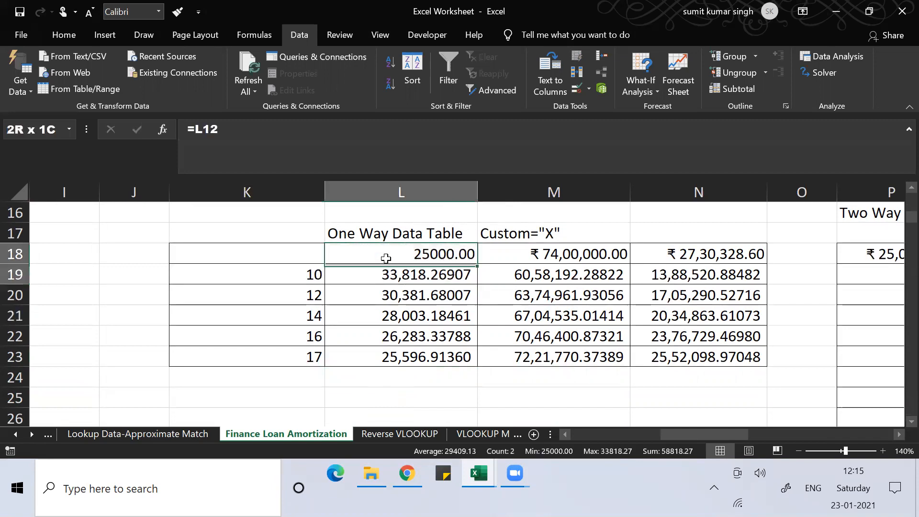
key(shift+Down)
key(shift+Down)
key(shift+Down)
key(shift+Down)
key(shift+Right)
key(shift+Right)
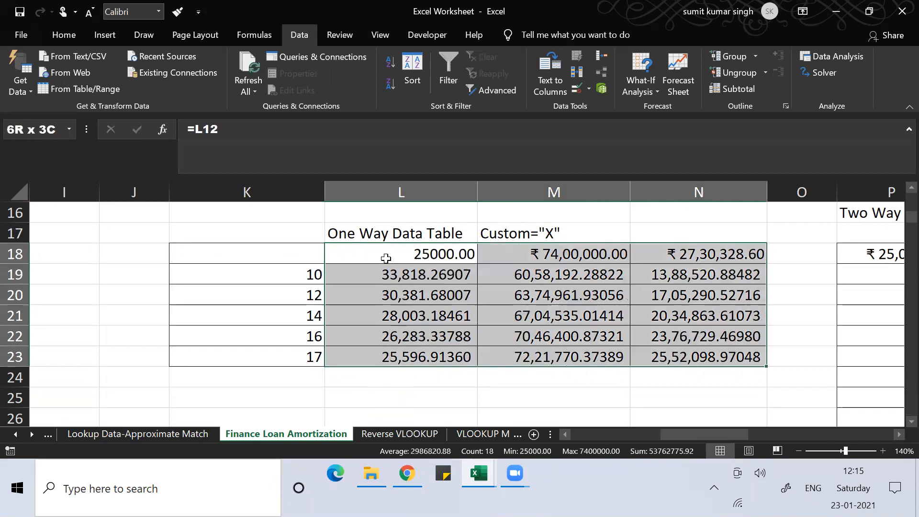
key(Delete)
click(386, 258)
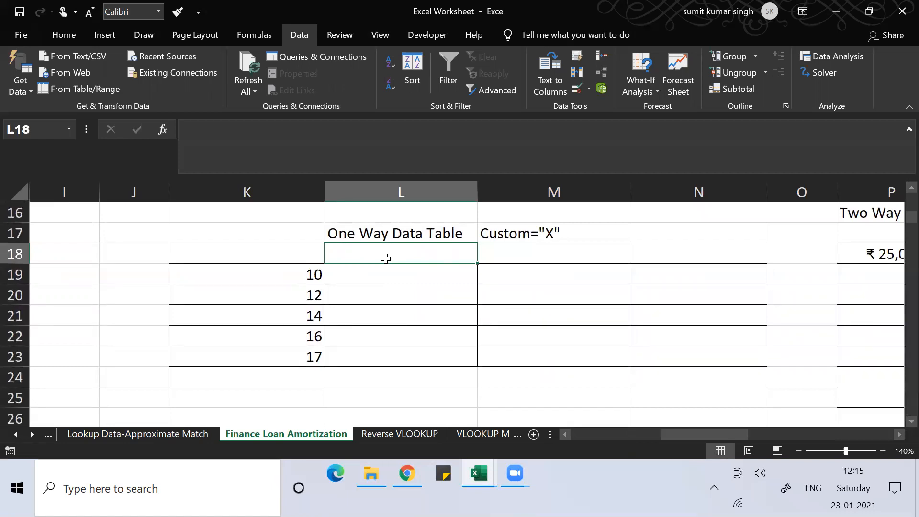
Extend the list of loan years in column K with 18, 20 and 25 in K24:K26.
click(294, 373)
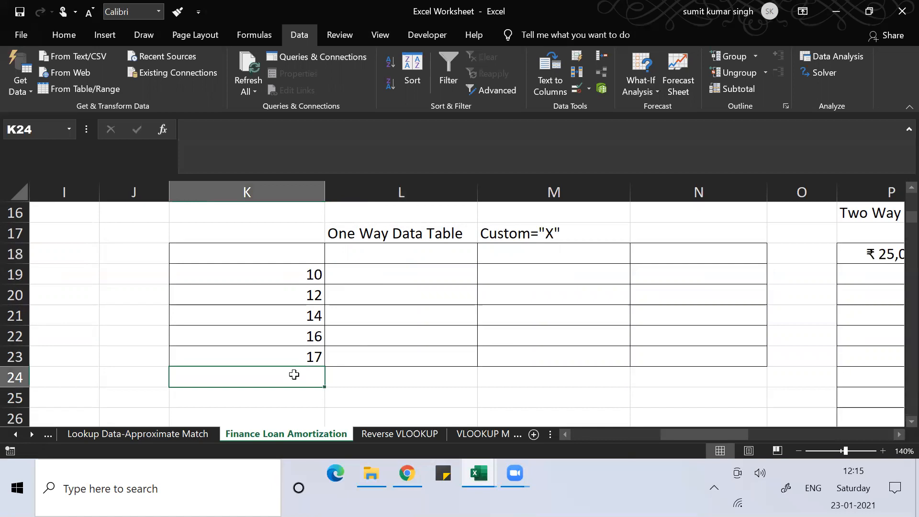
text(18)
key(Return)
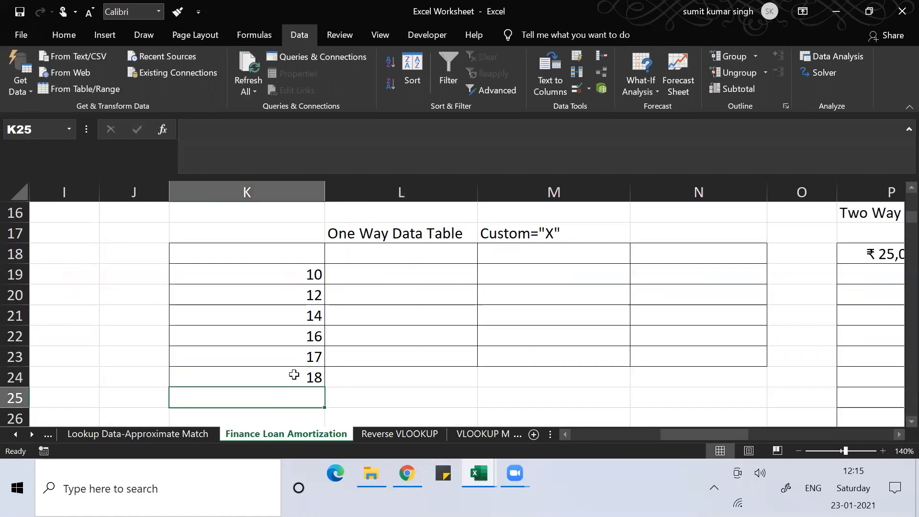
text(20)
key(Return)
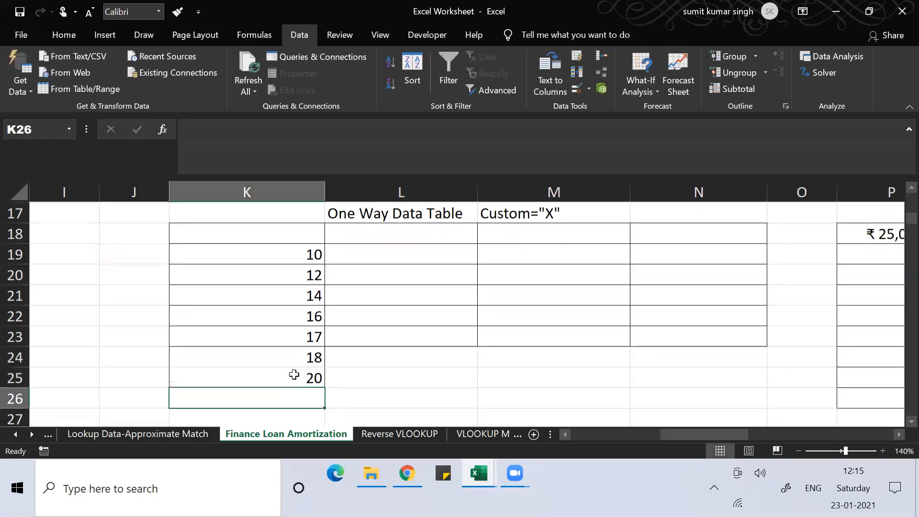
text(25)
key(Return)
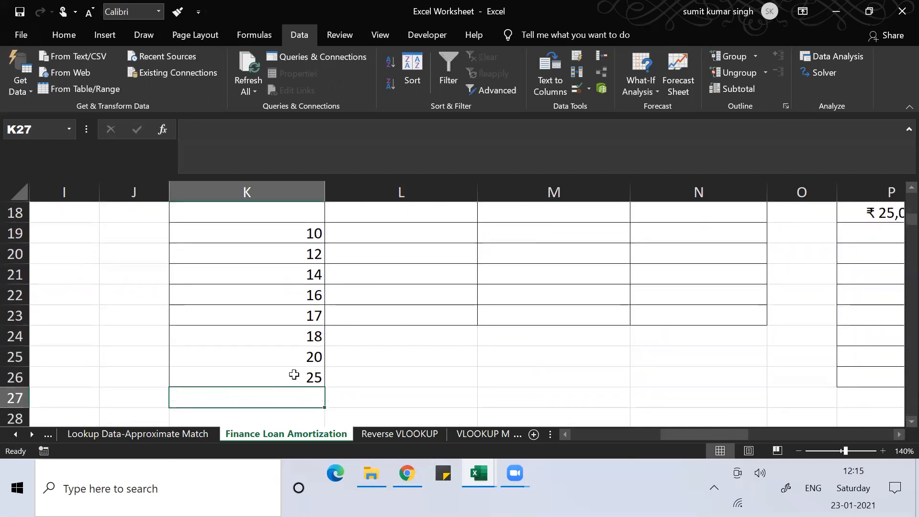
Link L18 of the One Way Data Table to the EMI cell with the formula =L12.
key(Up)
key(Up)
key(Up)
key(Up)
key(Up)
key(Up)
key(Up)
key(Up)
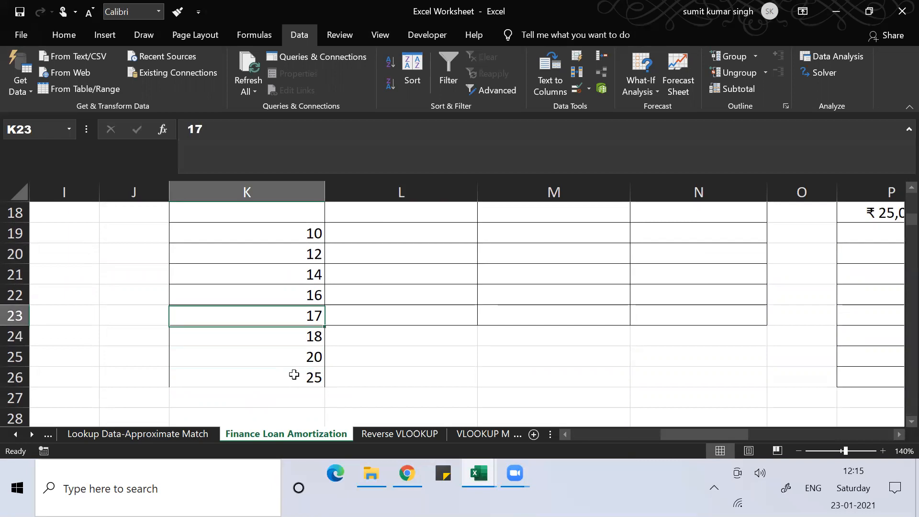
key(Up)
key(Up)
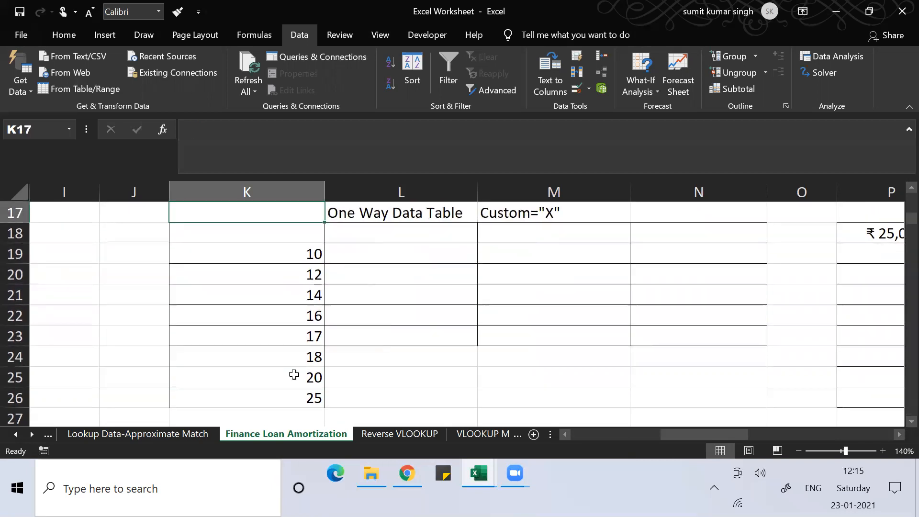
key(Up)
key(Down)
key(Down)
key(Down)
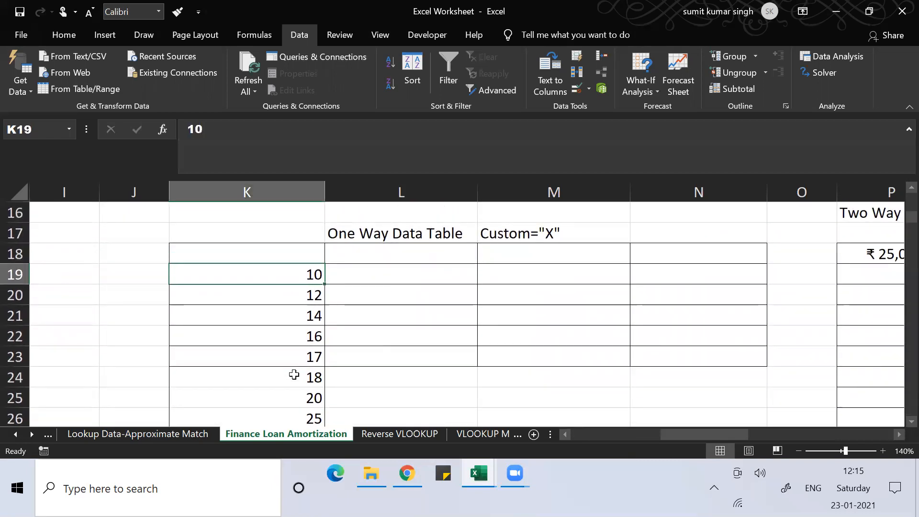
key(Up)
key(Right)
text(=)
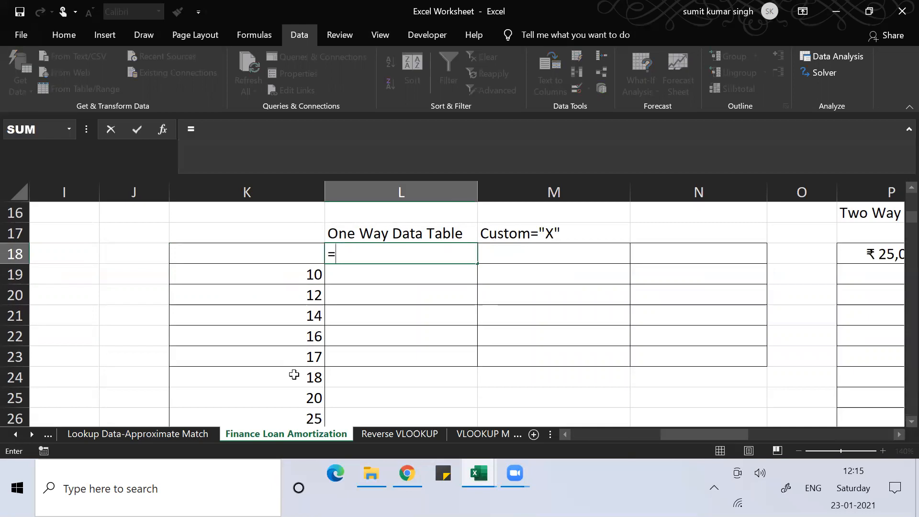
key(Up)
key(Up)
key(Up)
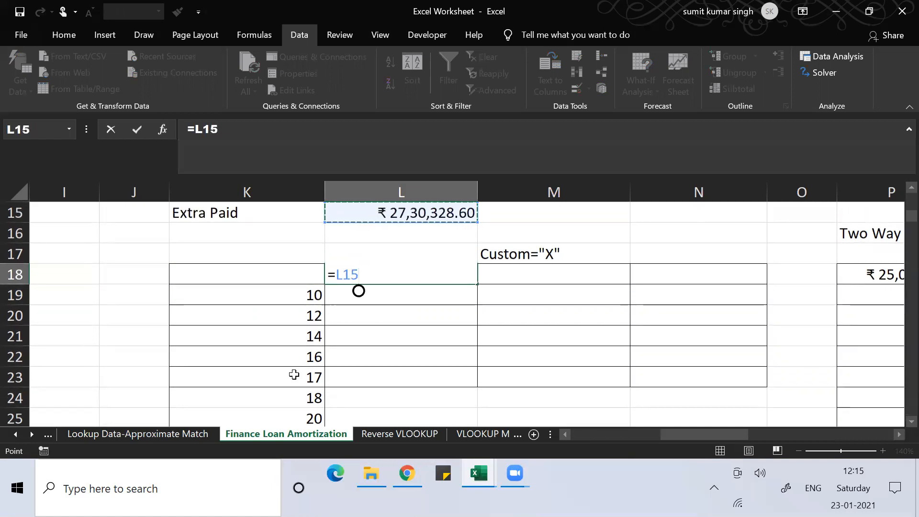
key(Up)
key(Up)
key(Up)
key(Up)
key(Up)
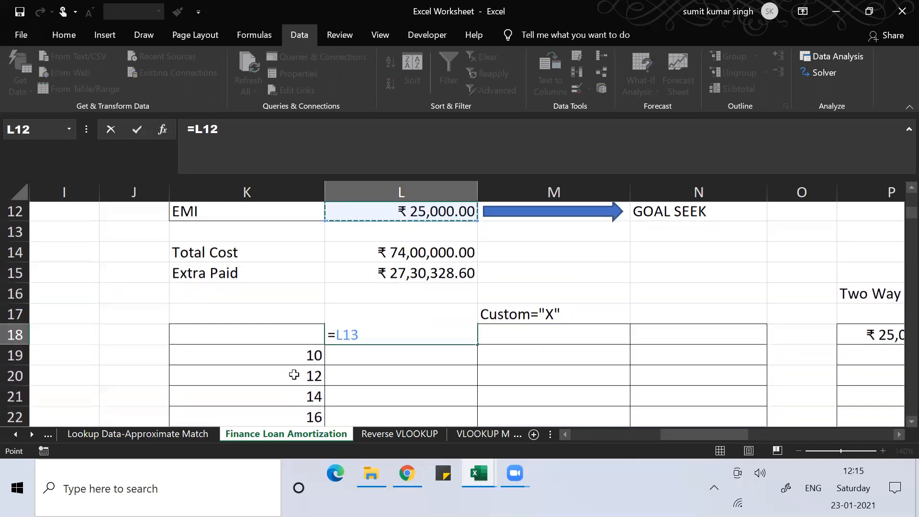
key(Down)
key(Down)
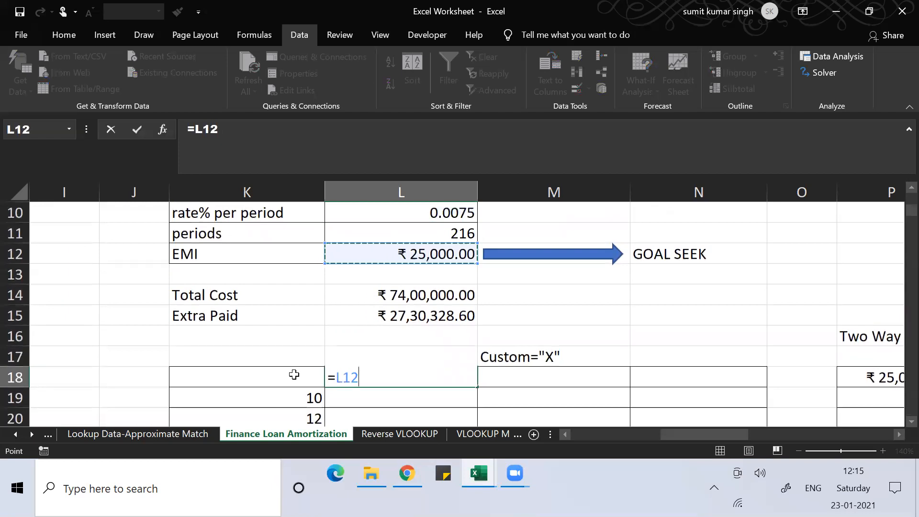
key(Return)
Link M18 to the Total Cost in L14 and N18 to the Extra Paid amount in L15.
key(Up)
key(Right)
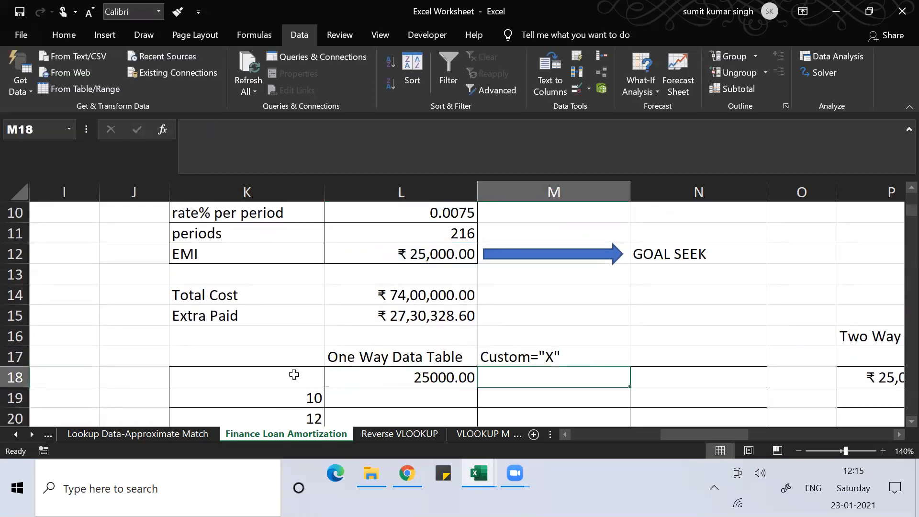
text(=)
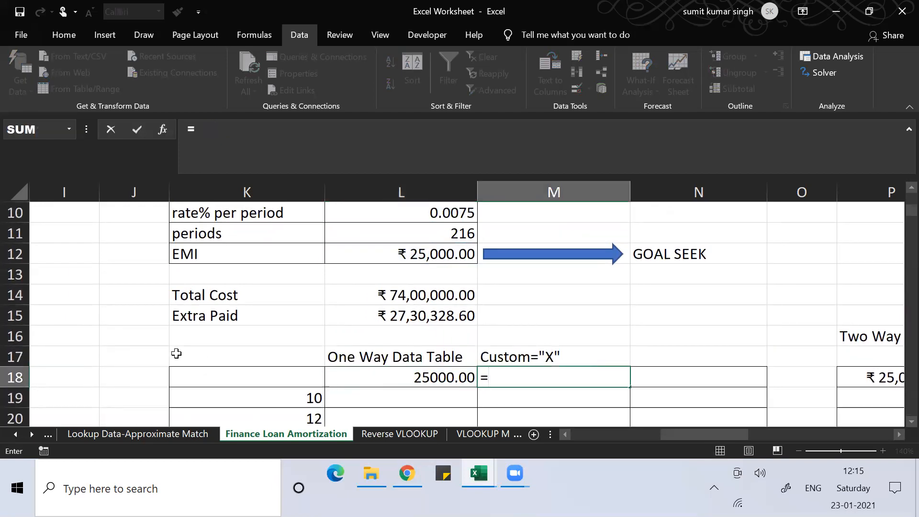
click(406, 295)
key(Return)
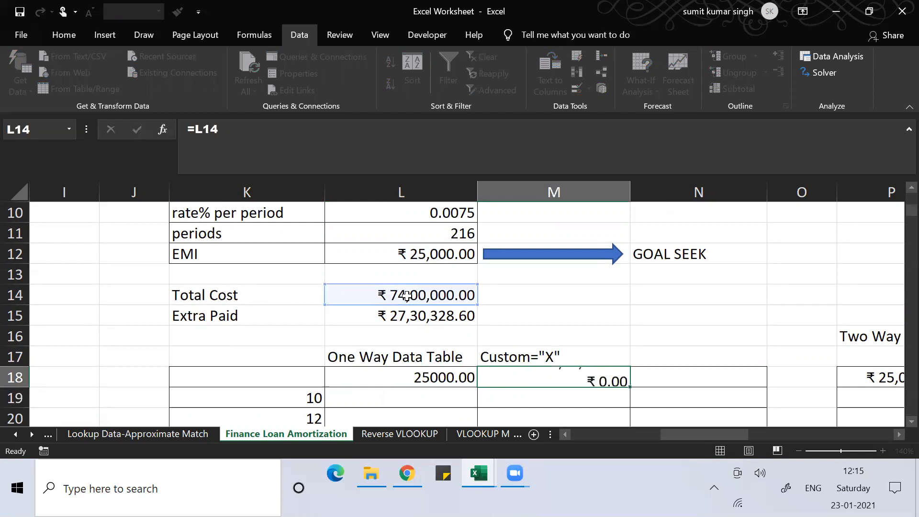
key(Up)
key(Right)
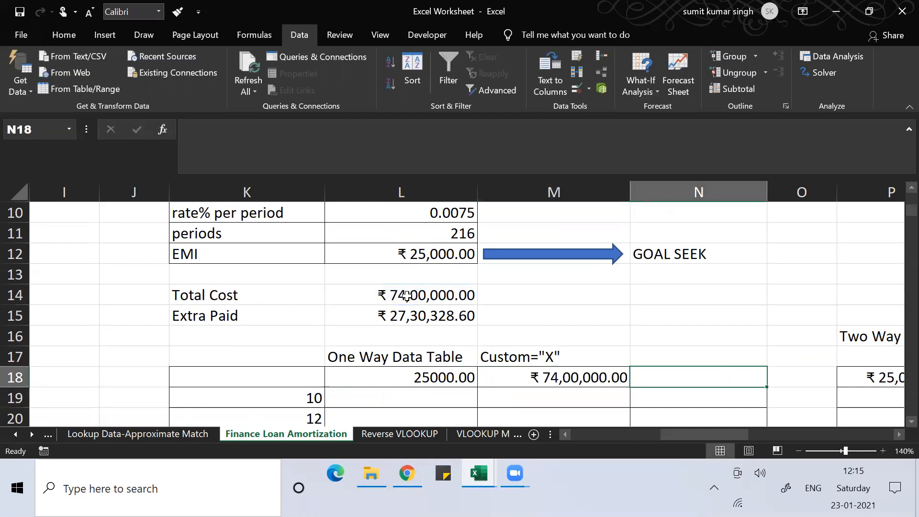
text(=)
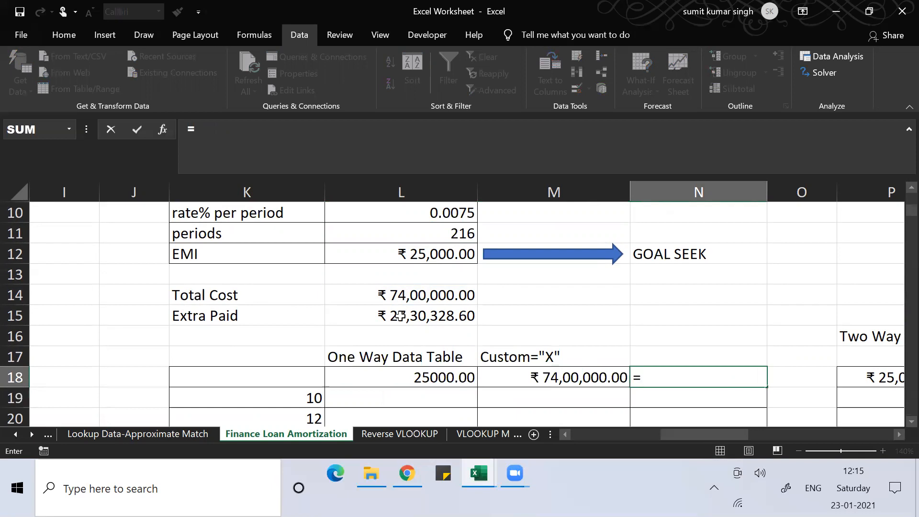
click(400, 316)
key(Return)
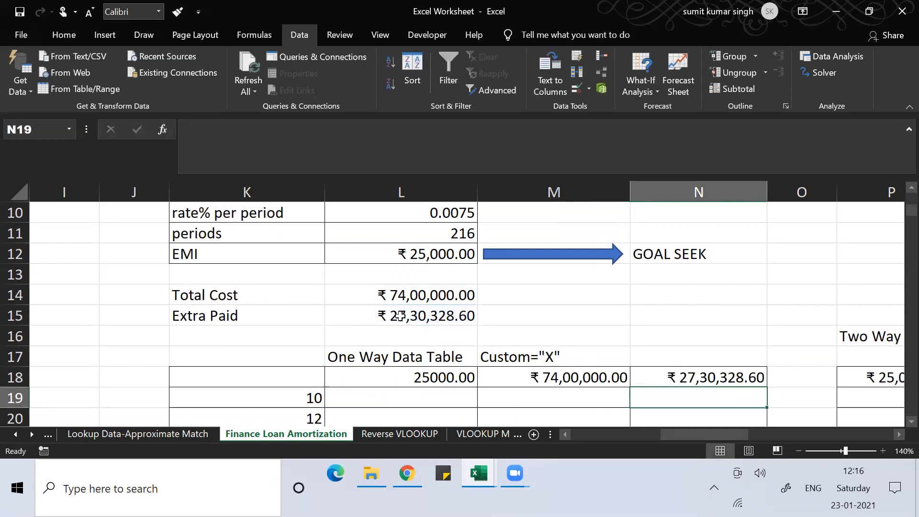
Start a What-If Data Table on the range K18:N26.
key(Left)
key(Left)
key(Left)
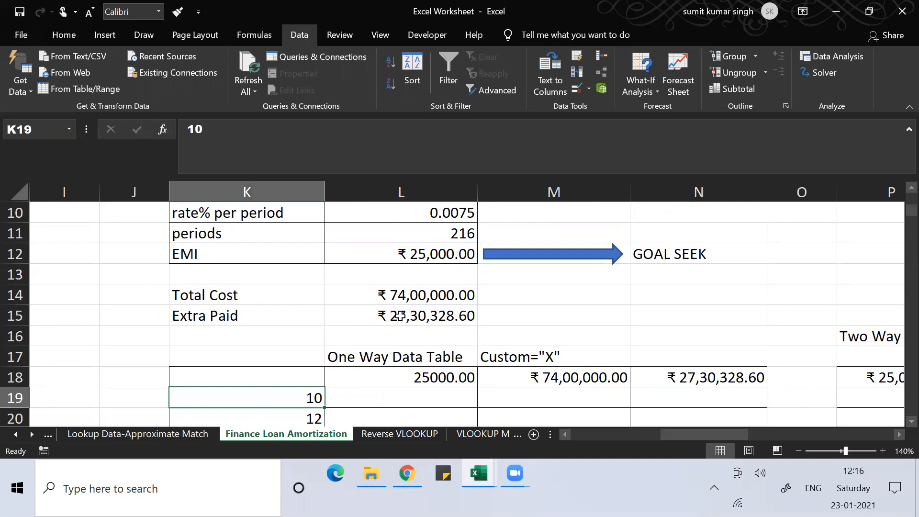
key(Up)
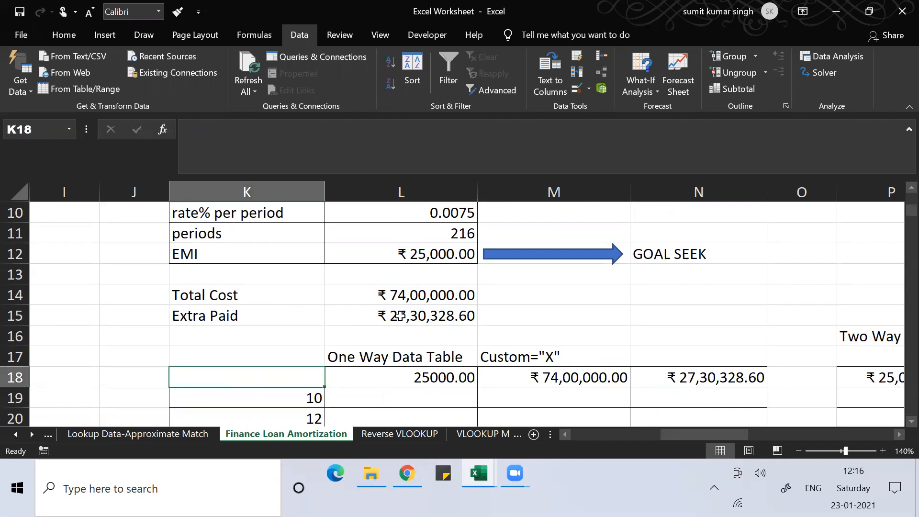
key(shift+Right)
key(shift+Right)
key(shift+Right)
key(shift+Down)
key(shift+Down)
key(shift+Down)
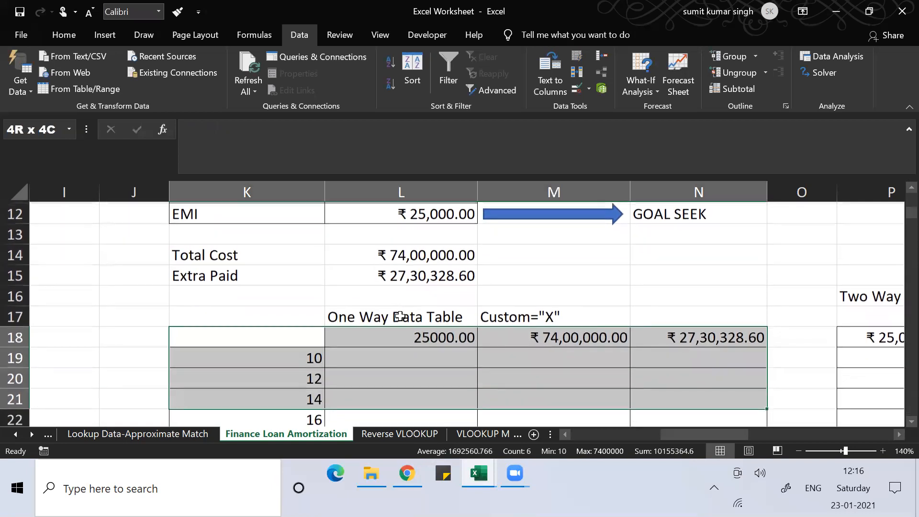
key(shift+Down)
key(shift+Down)
key(shift+Down)
key(shift+Down)
key(shift+Down)
key(shift+Down)
key(shift+Up)
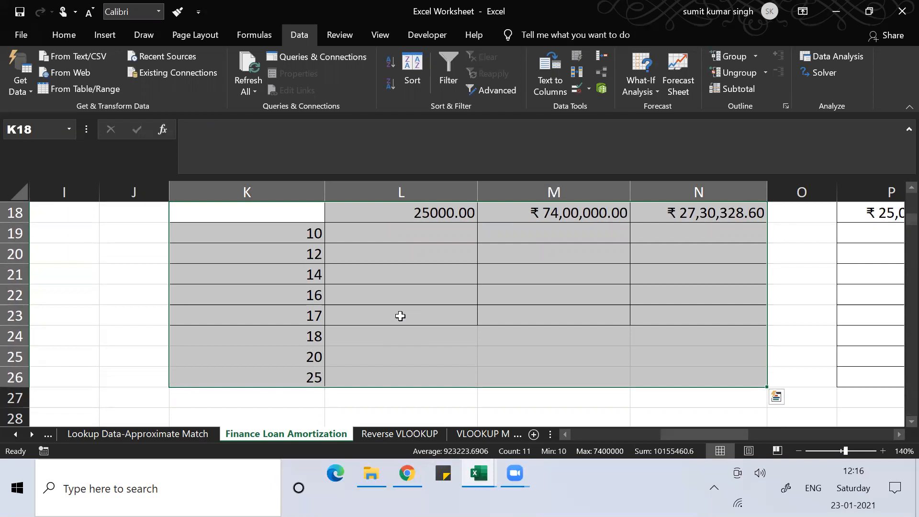
click(641, 88)
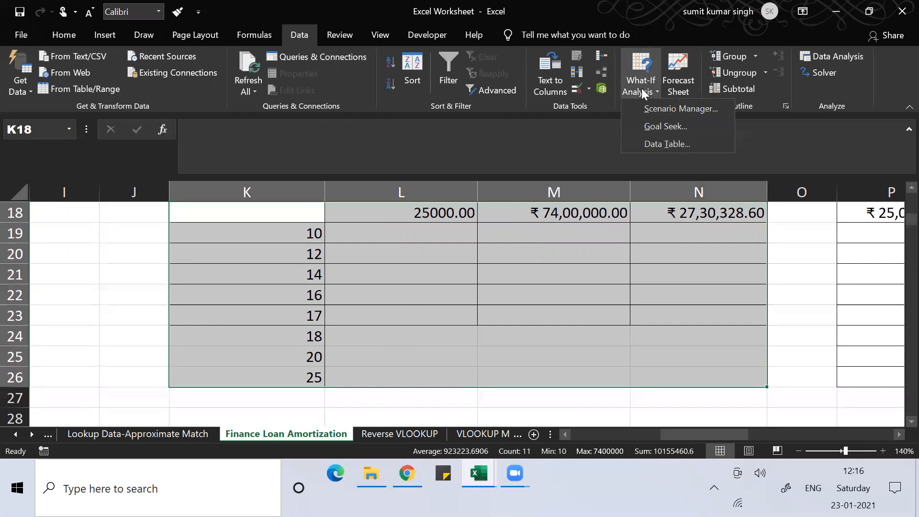
click(652, 144)
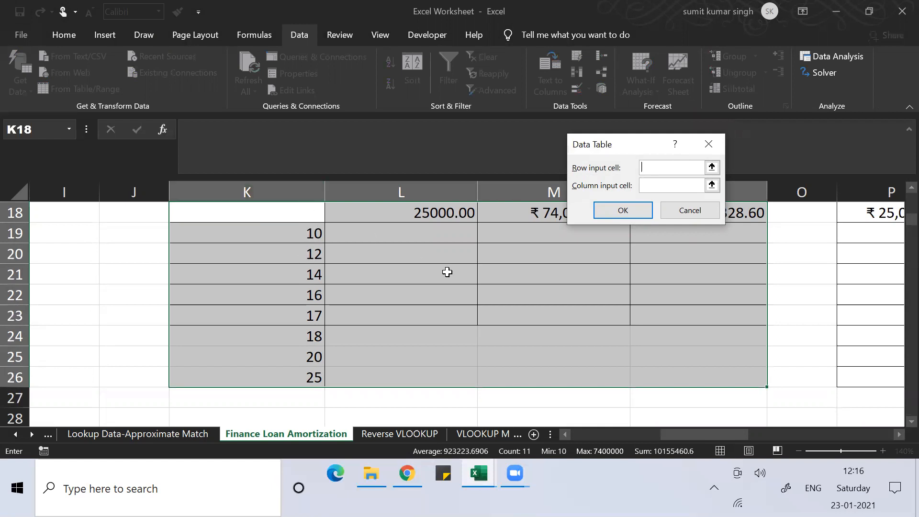
Set the column input cell to the loan time in L9, leave the row input cell empty, and generate the data table.
click(712, 185)
click(433, 289)
key(Up)
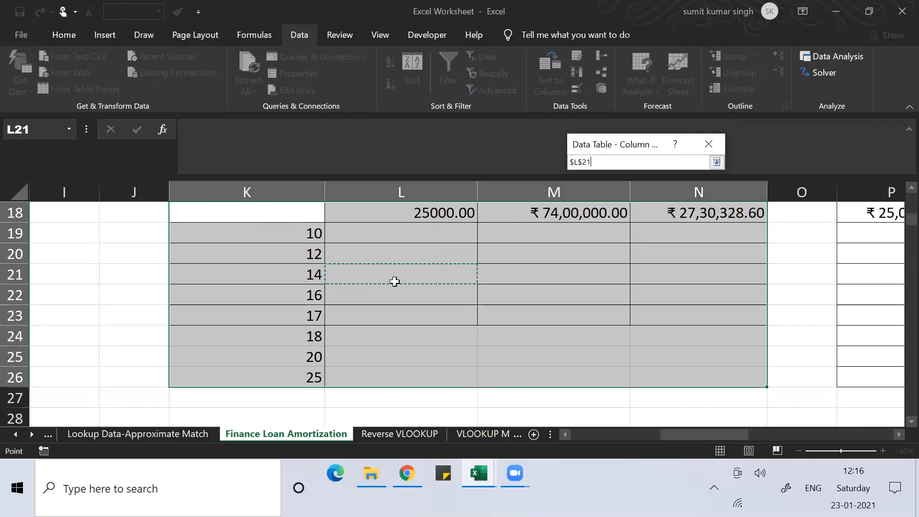
click(292, 236)
key(Down)
key(Down)
key(Down)
key(Down)
key(Down)
key(Down)
key(Down)
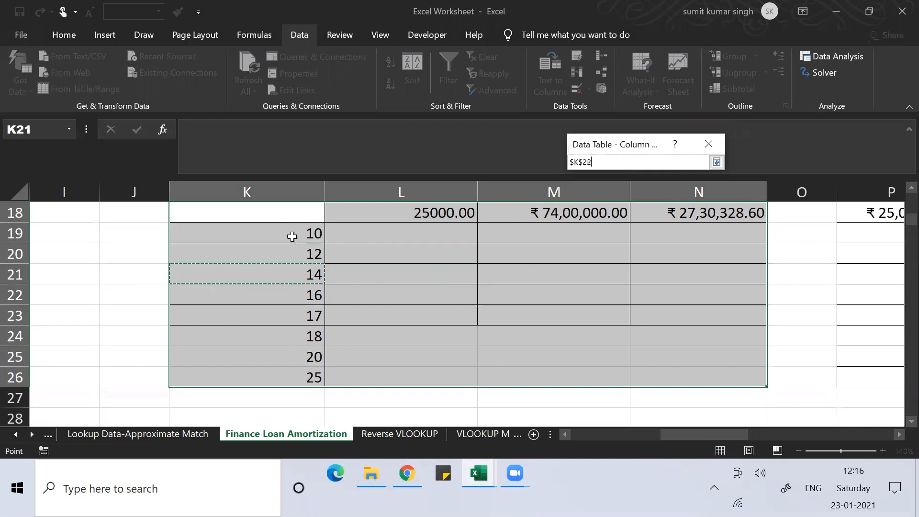
key(Up)
key(Up)
key(Up)
key(Up)
key(Up)
key(Up)
key(Up)
key(Up)
key(Up)
key(Up)
key(Up)
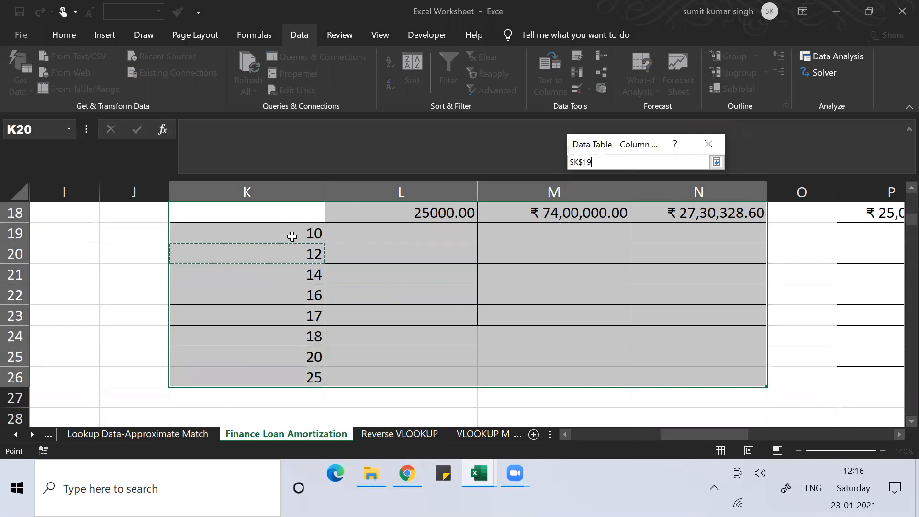
key(Up)
key(Up)
key(Up)
key(Up)
key(Up)
key(Up)
key(Up)
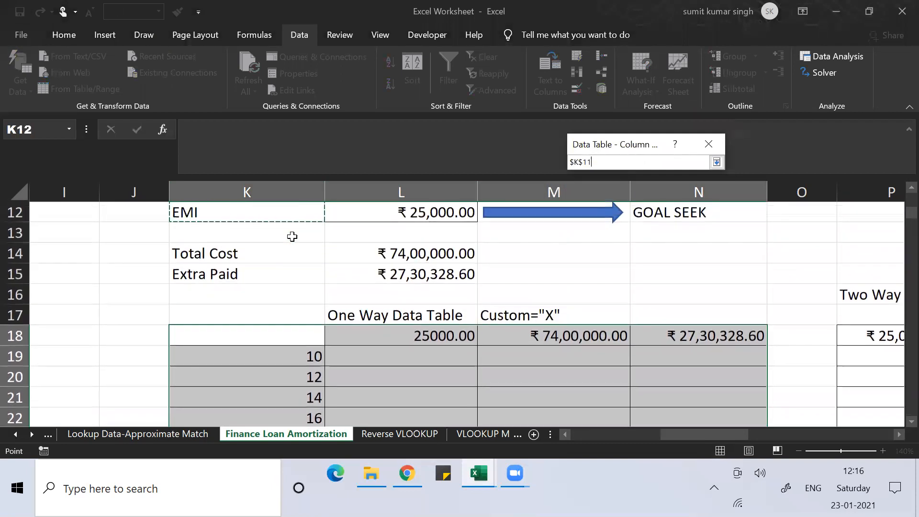
key(Down)
key(Right)
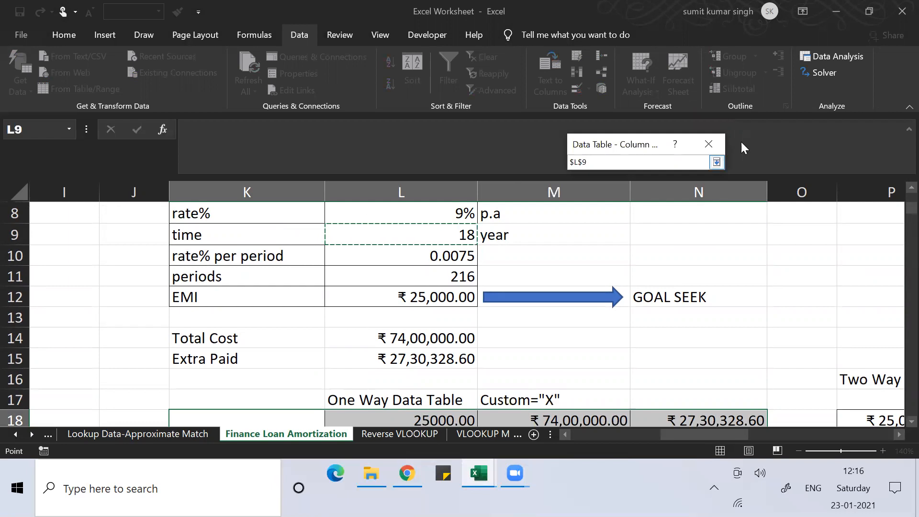
click(716, 162)
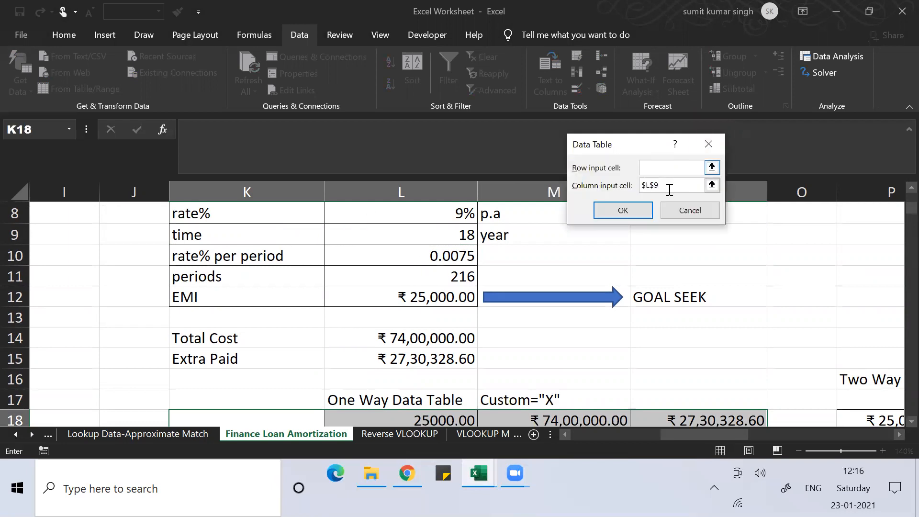
click(625, 210)
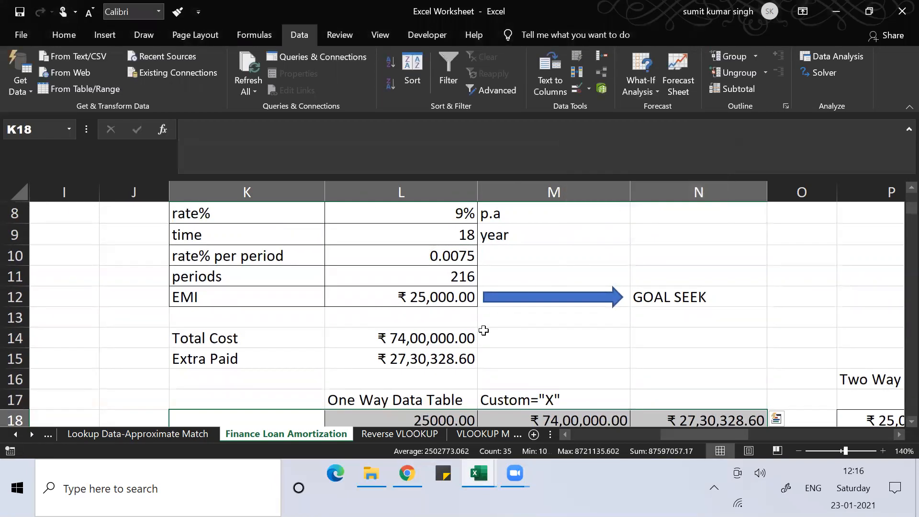
Review the generated data table results for each loan duration down to row 26.
click(484, 330)
key(Down)
key(Down)
key(Down)
key(Down)
key(Down)
key(Down)
key(Down)
key(Down)
key(Down)
key(Down)
key(Down)
key(Down)
key(Down)
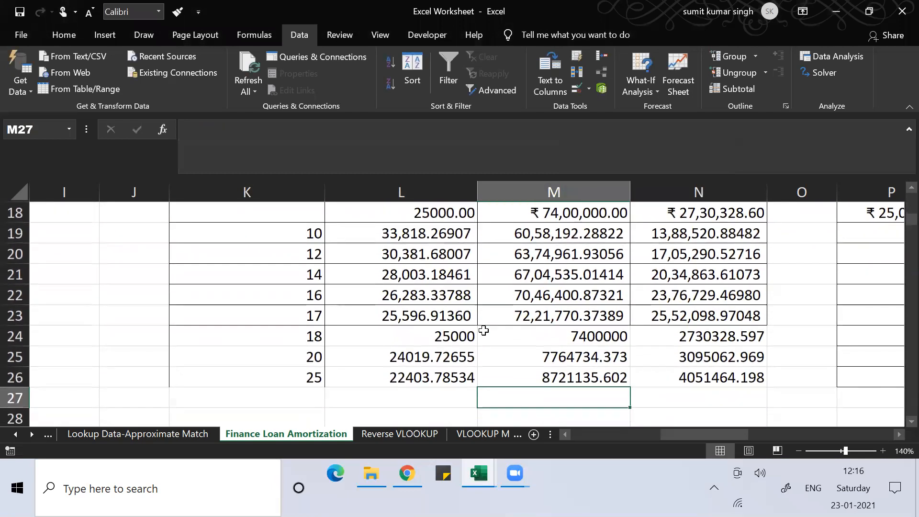
key(Up)
key(Up)
key(Up)
key(Up)
key(Up)
key(Up)
key(Up)
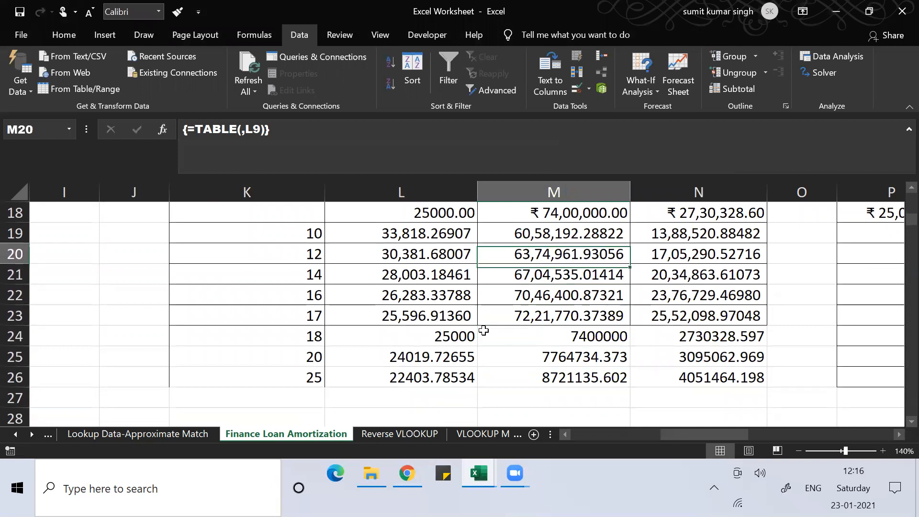
Apply all borders and a thick outside border to the one-way data table range K18:N26.
key(Up)
key(Up)
key(Up)
key(Down)
key(Left)
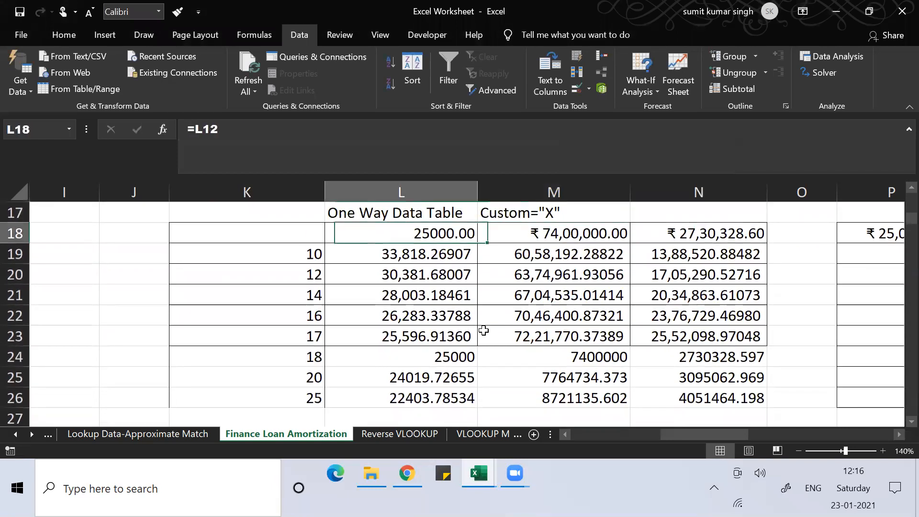
key(Left)
key(shift+Down)
key(shift+Down)
key(shift+Down)
key(shift+Down)
key(shift+Down)
key(shift+Down)
key(shift+Down)
key(shift+Down)
key(shift+Down)
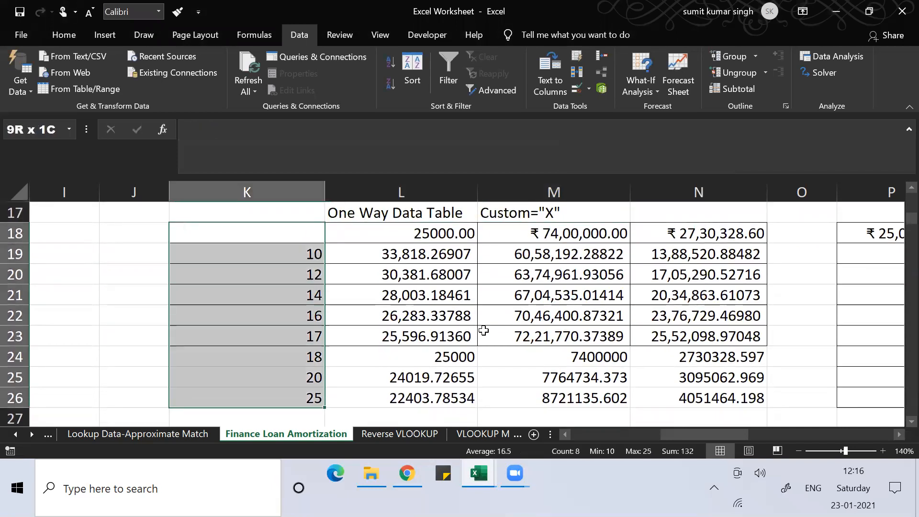
key(shift+Up)
key(shift+Right)
key(shift+Right)
key(shift+Right)
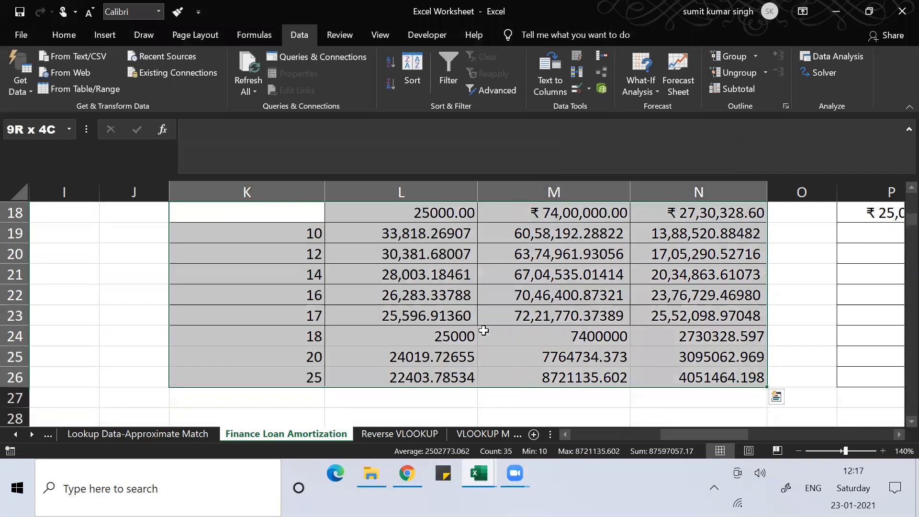
click(24, 29)
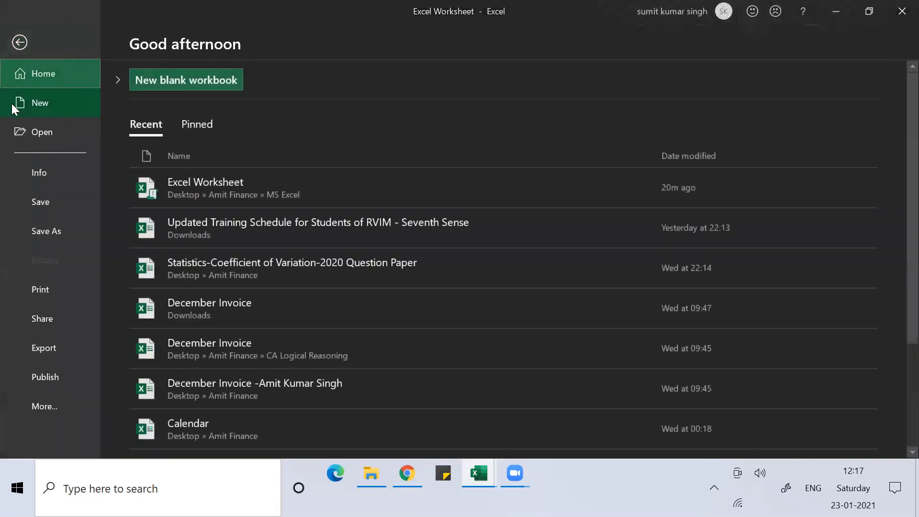
key(Escape)
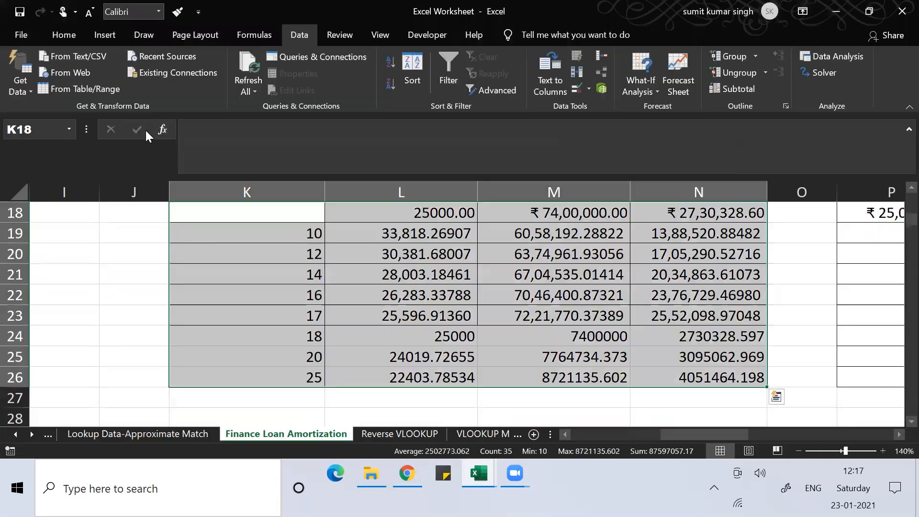
click(65, 36)
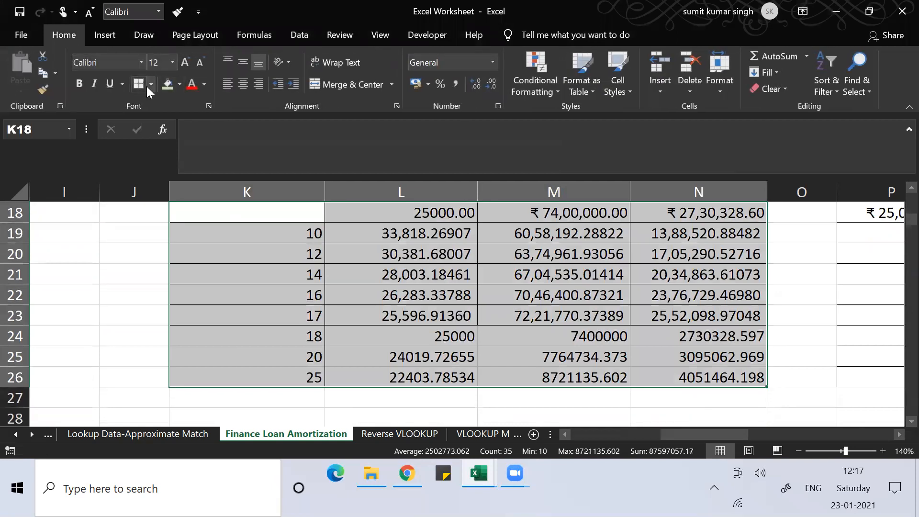
click(147, 86)
click(164, 208)
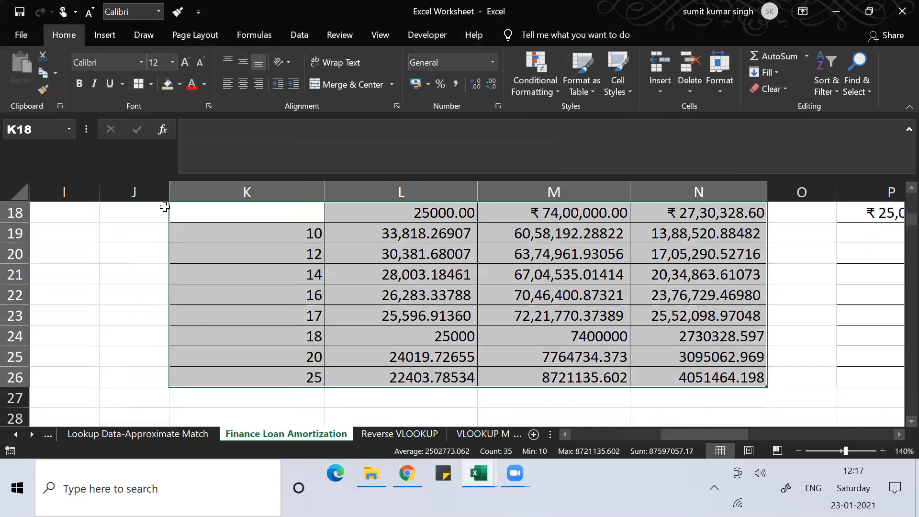
click(151, 85)
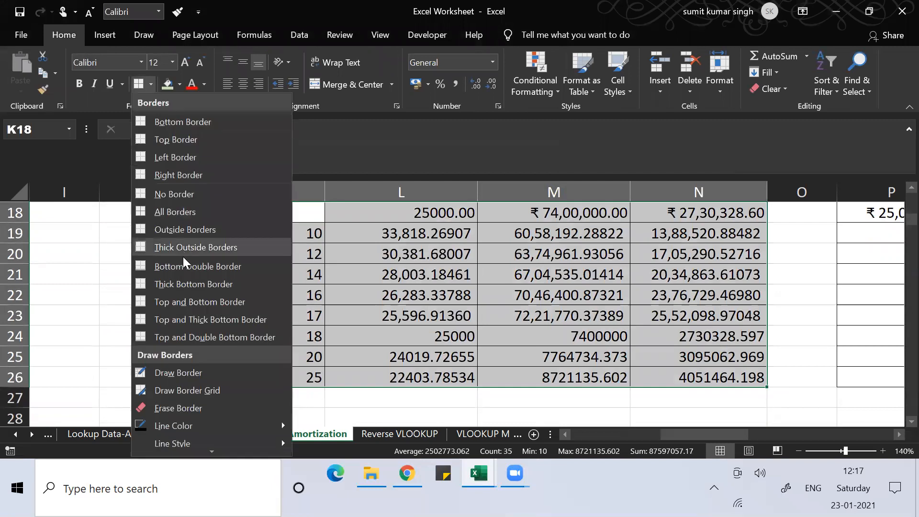
click(196, 247)
Format the data table results in L19:N26 with the comma style.
click(446, 335)
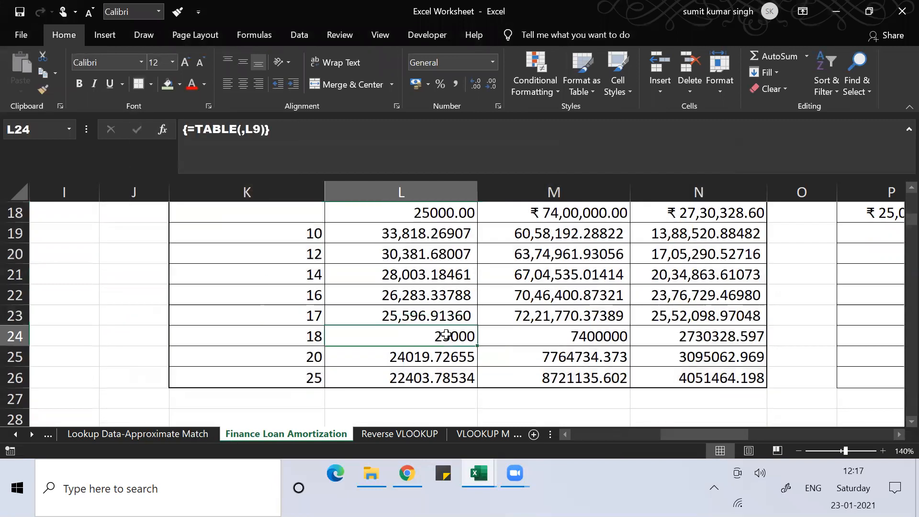
key(Up)
key(Up)
key(Up)
key(Up)
key(Up)
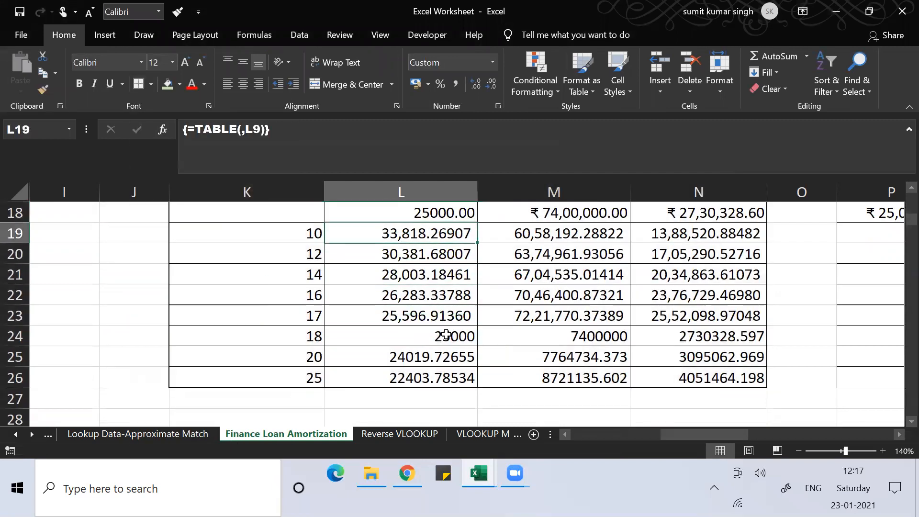
key(ctrl+shift+Down)
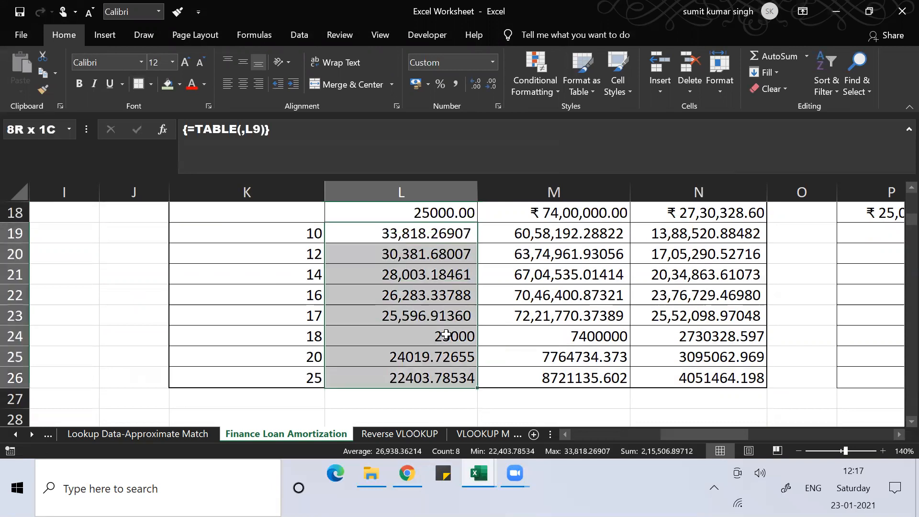
key(ctrl+shift+Right)
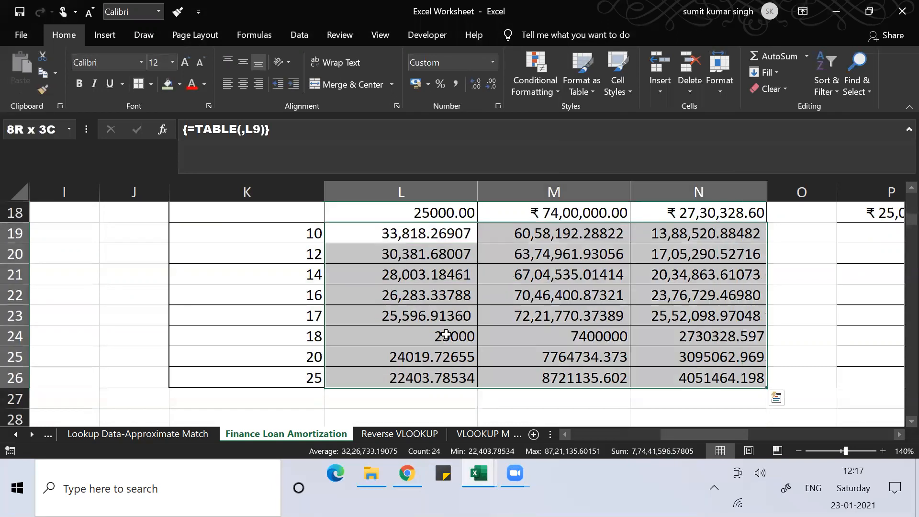
click(455, 85)
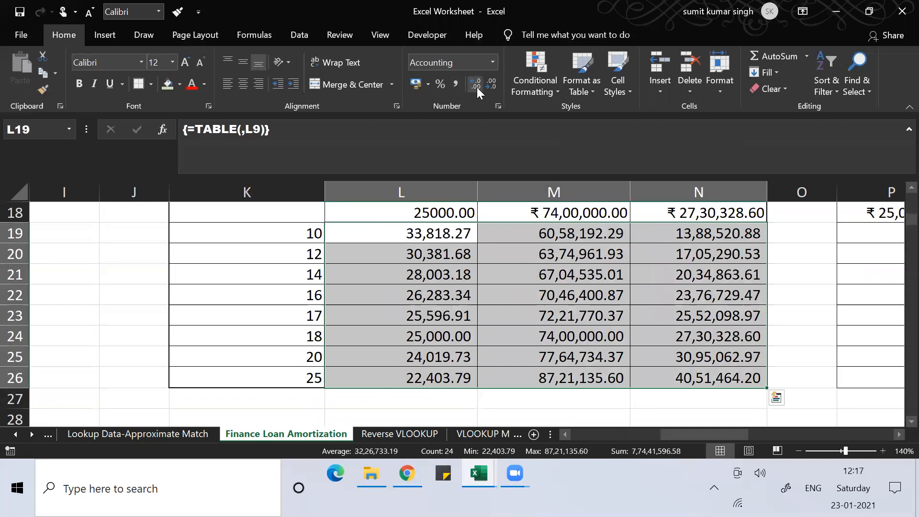
click(487, 320)
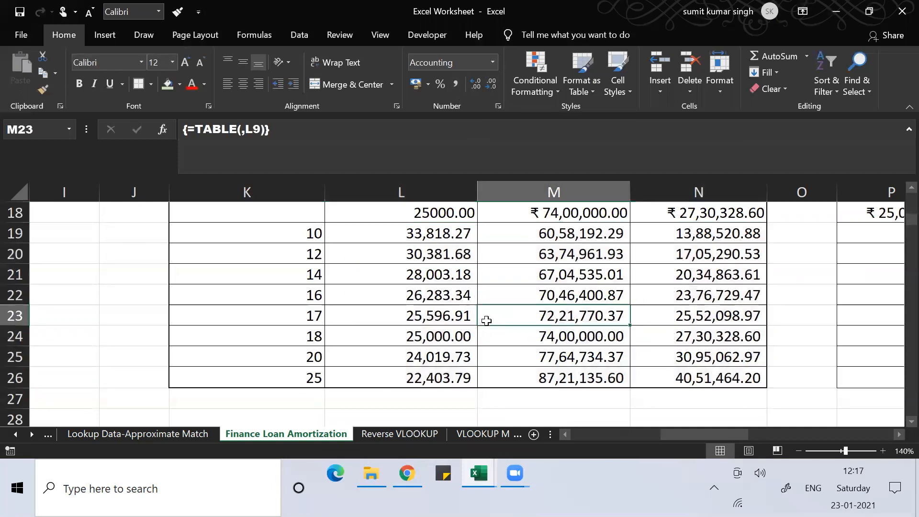
Try replacing the formula in L18 with the plain text emi, and undo the entry.
key(Up)
key(Up)
key(Up)
key(Up)
key(Up)
key(Up)
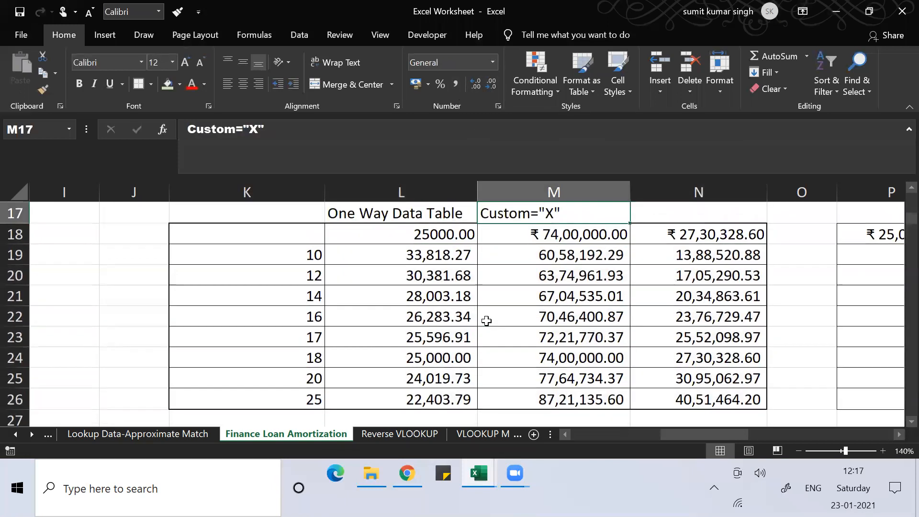
key(Down)
key(Left)
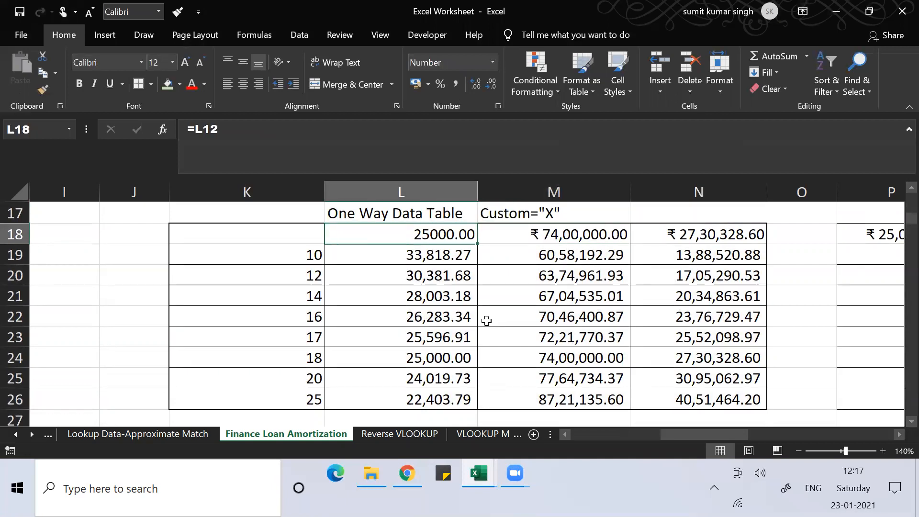
text(emi)
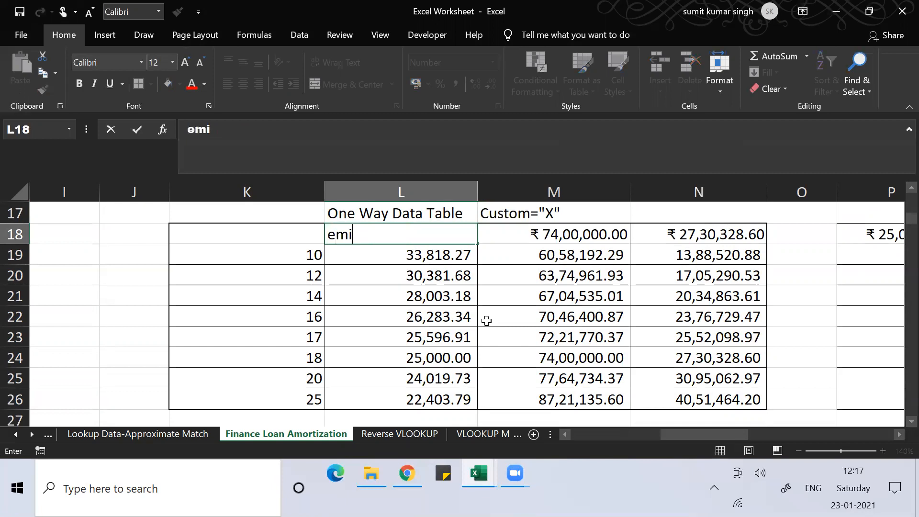
key(Return)
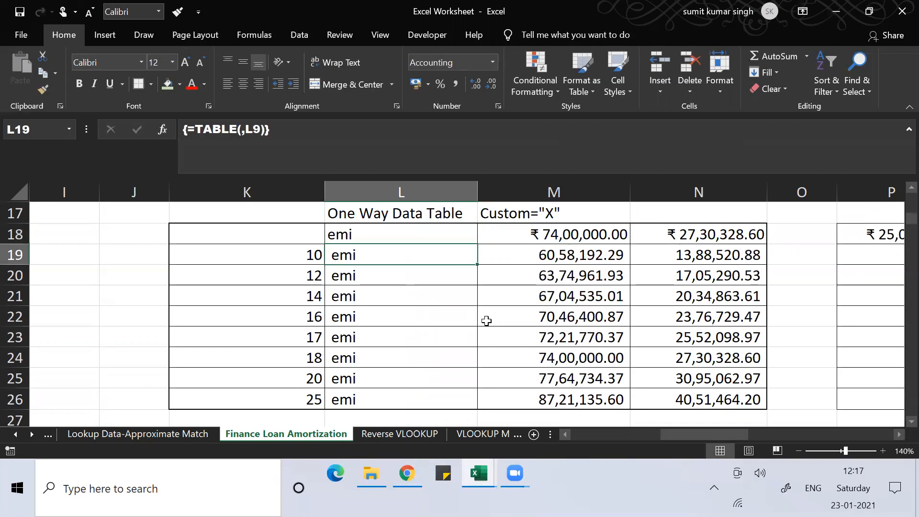
key(Up)
key(ctrl+z)
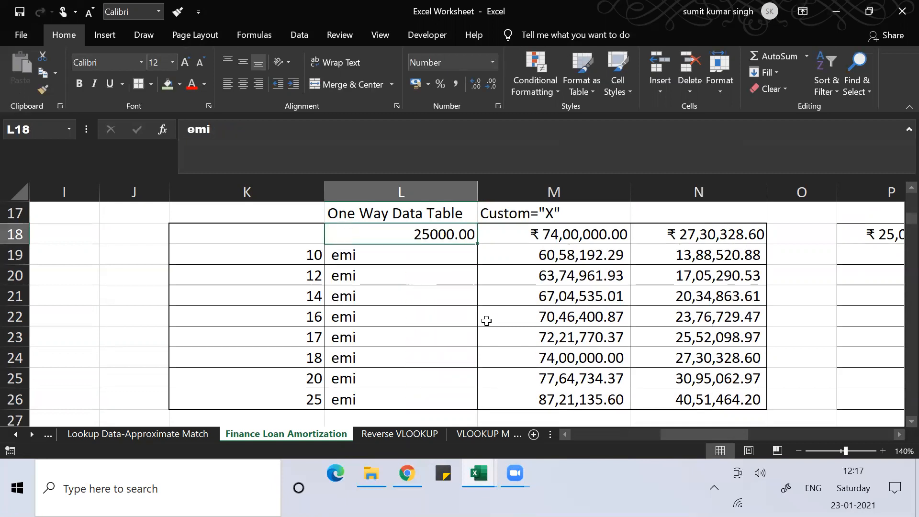
click(420, 298)
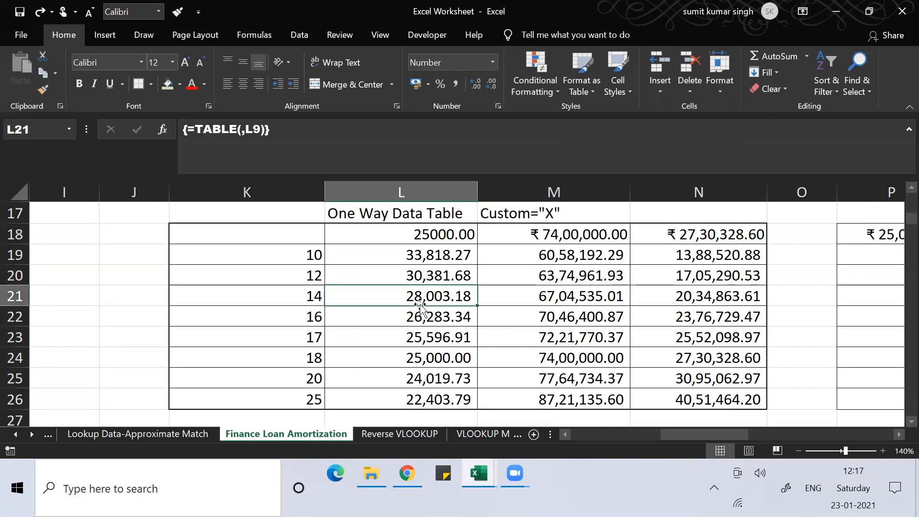
Give the EMI formula cell L18 the custom number format "EMI" as a header label.
click(405, 239)
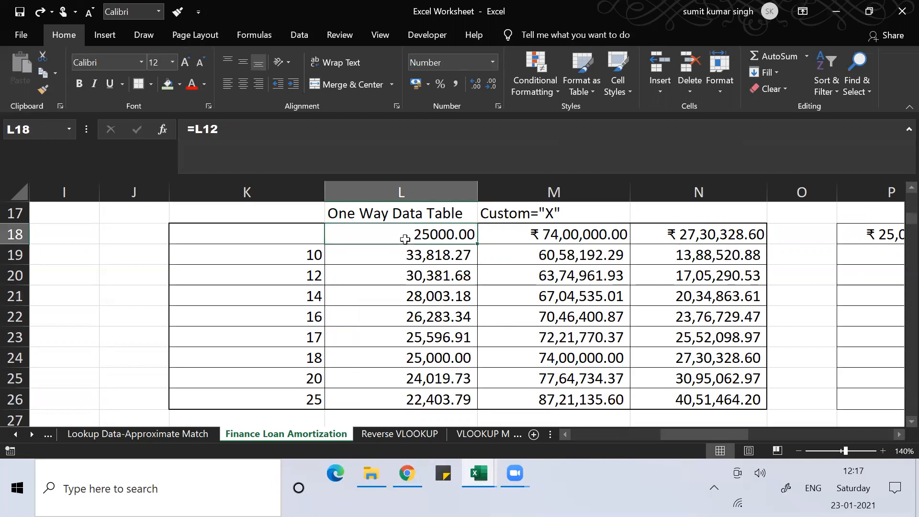
key(ctrl+1)
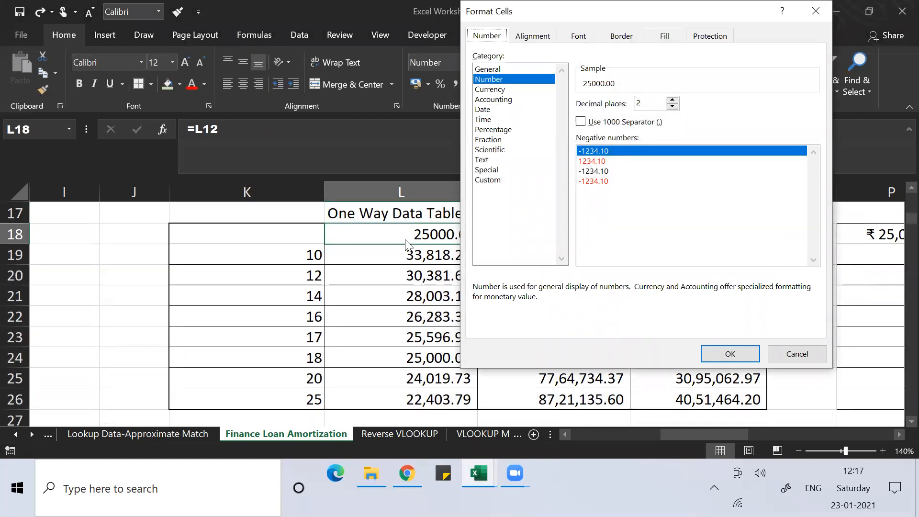
click(488, 180)
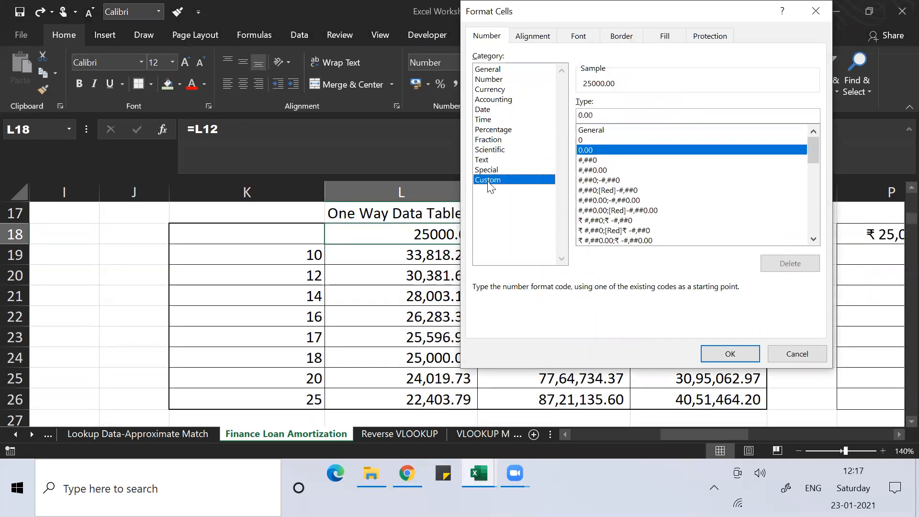
click(581, 131)
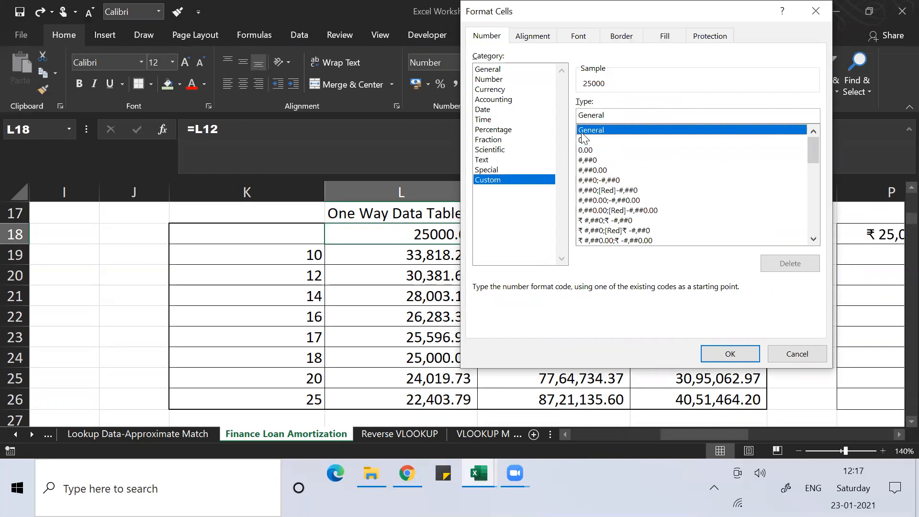
double_click(613, 115)
key(BackSpace)
text("EMI")
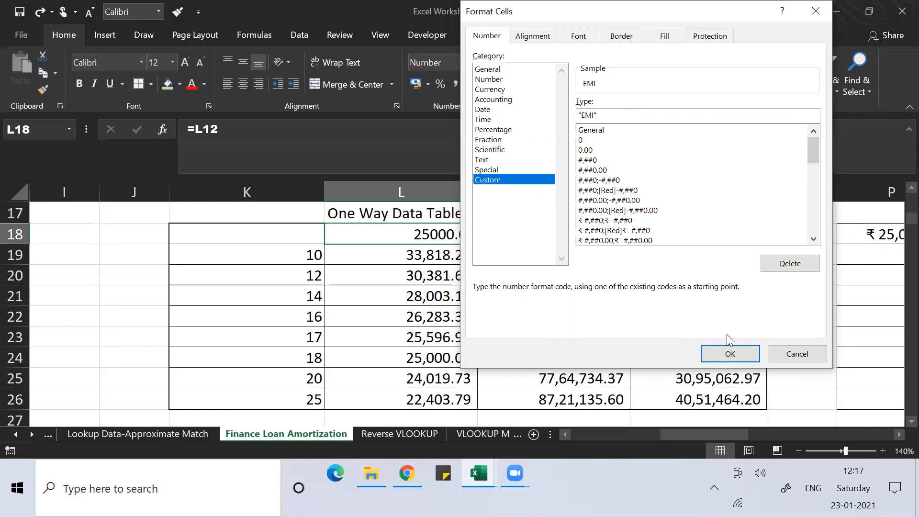
click(726, 352)
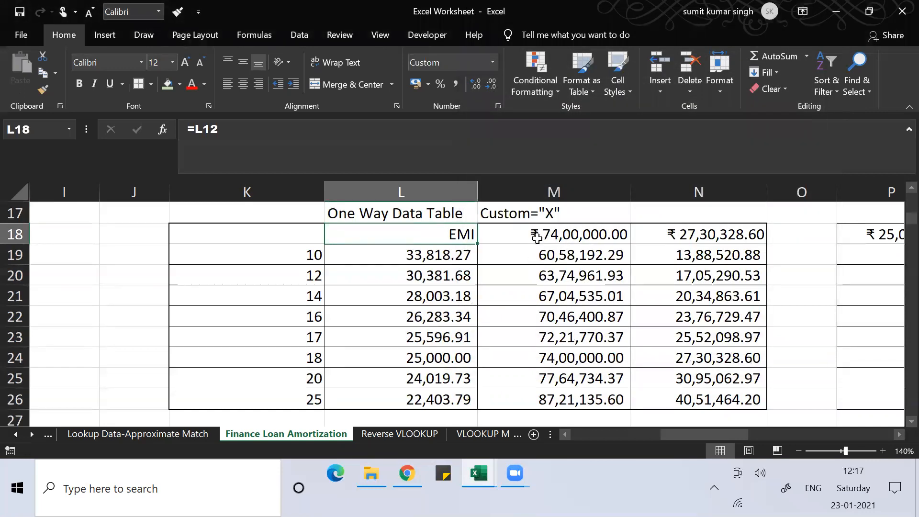
Give the Total Cost formula cell M18 the custom number format "TOTAL COST OF HOUSE".
click(536, 238)
key(ctrl+1)
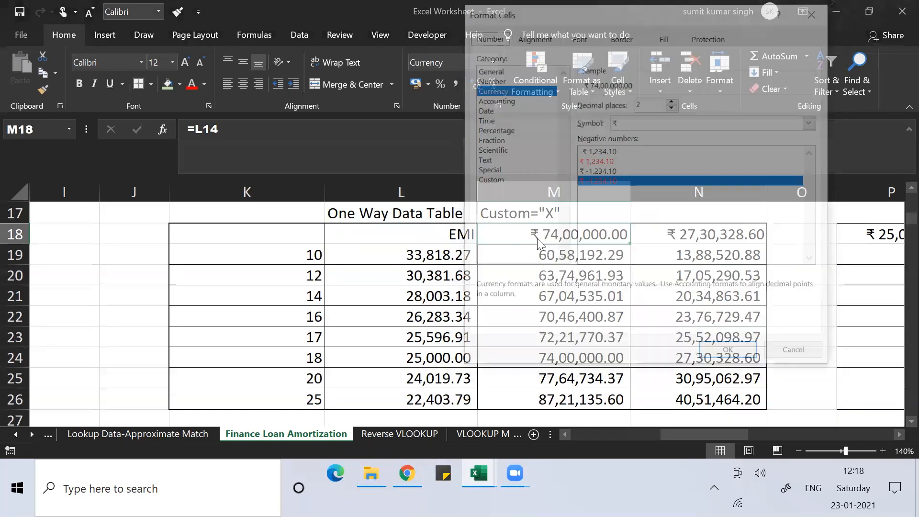
click(477, 182)
click(816, 140)
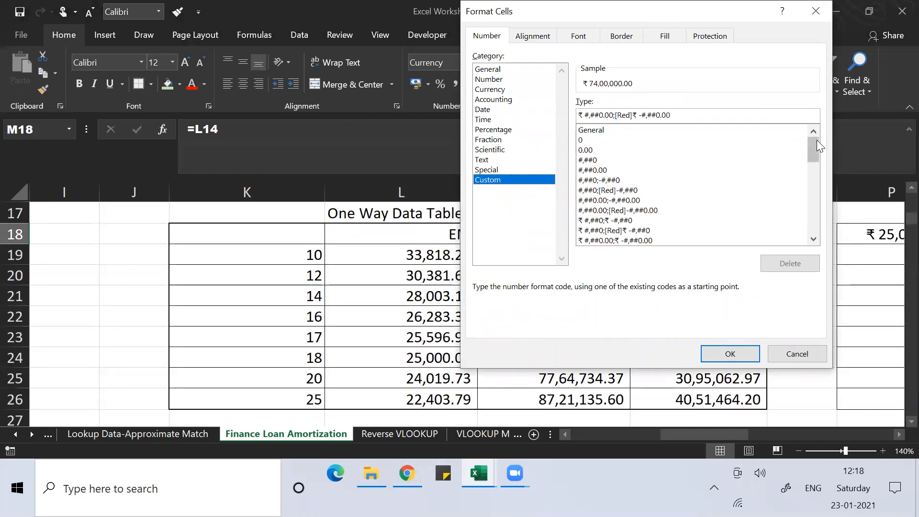
click(654, 129)
click(643, 118)
key(BackSpace)
key(BackSpace)
key(BackSpace)
key(BackSpace)
key(BackSpace)
key(BackSpace)
key(BackSpace)
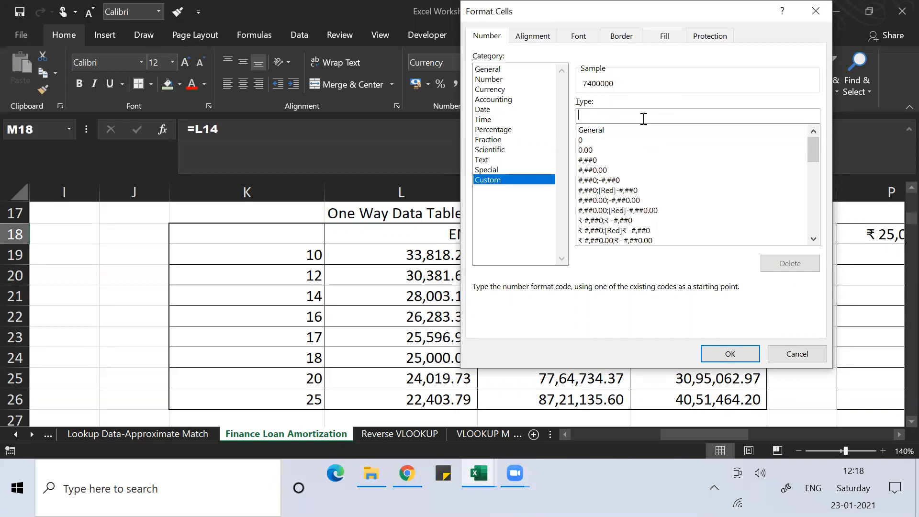
text("TOTAL COST OF HOUSE")
click(731, 354)
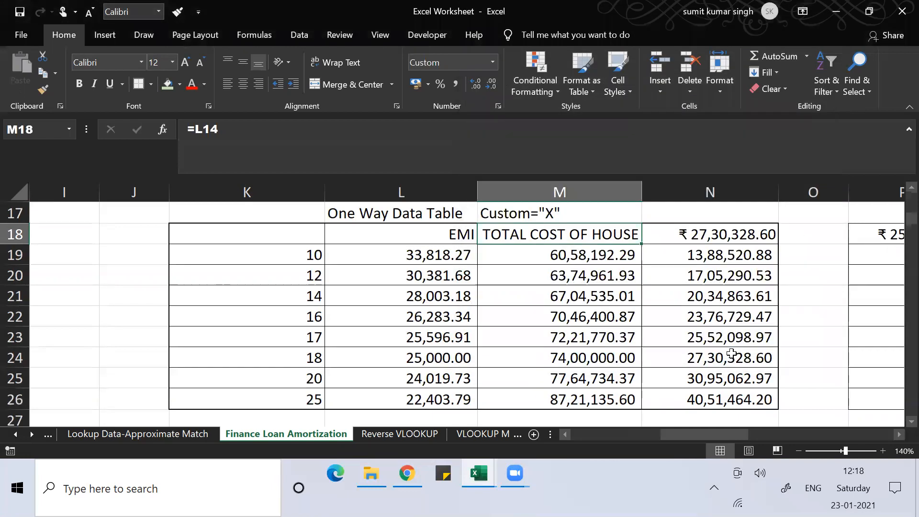
Give the extra-paid formula cell N18 the custom number format "EXTRA MONEY TO BE PAID" as a header label.
click(699, 235)
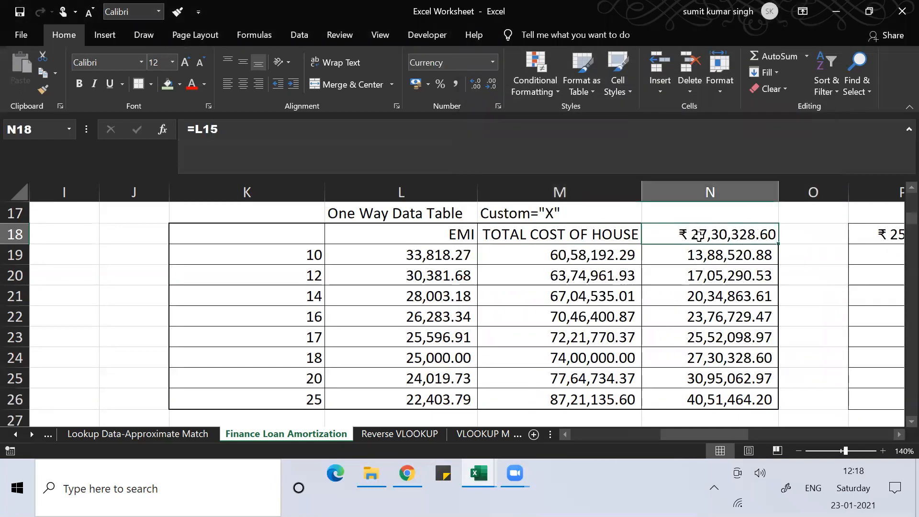
key(ctrl+1)
click(499, 180)
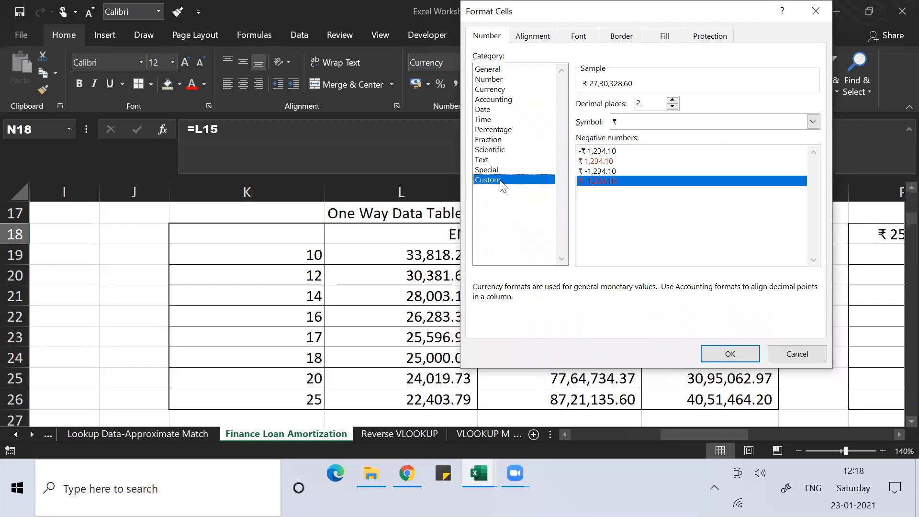
click(814, 135)
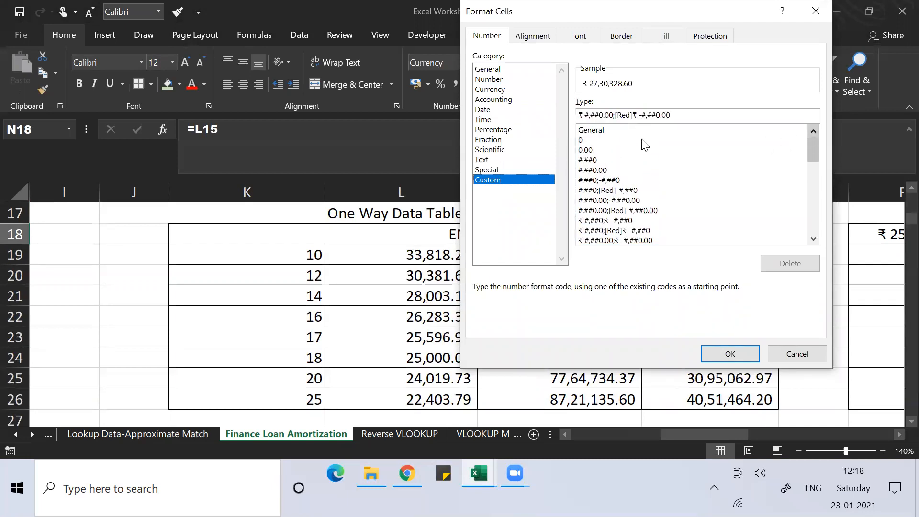
click(604, 132)
click(637, 122)
key(BackSpace)
key(BackSpace)
key(BackSpace)
key(BackSpace)
key(BackSpace)
key(BackSpace)
key(BackSpace)
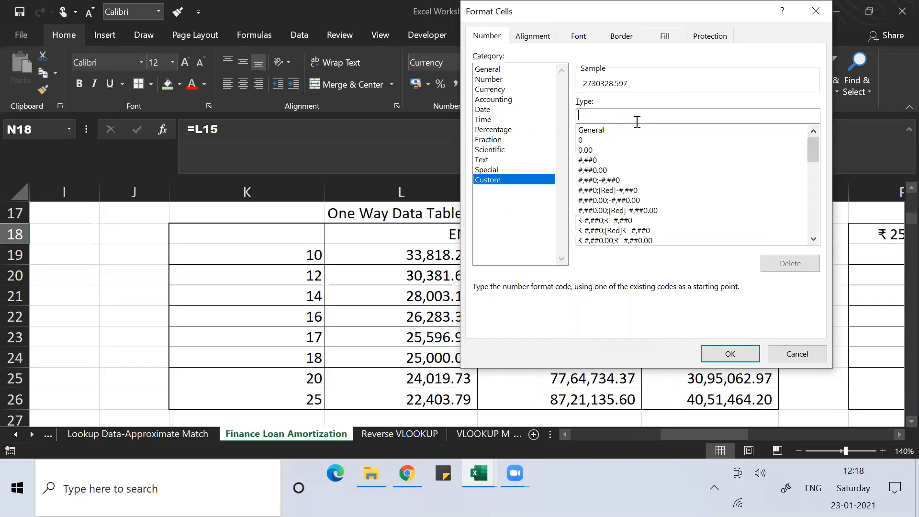
text("EXTRA MONEY TO BE PAID")
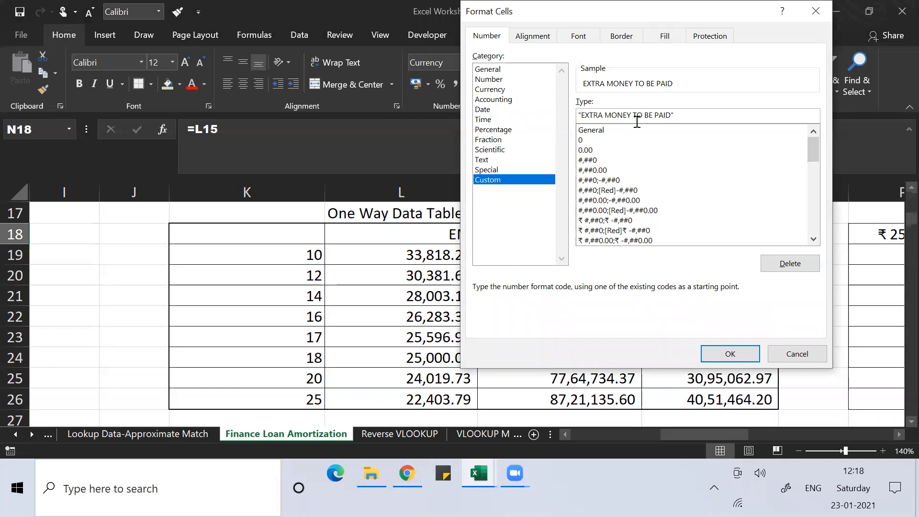
click(731, 354)
Examine how the EMI results in column L of the one-way data table vary with the loan tenure.
click(573, 311)
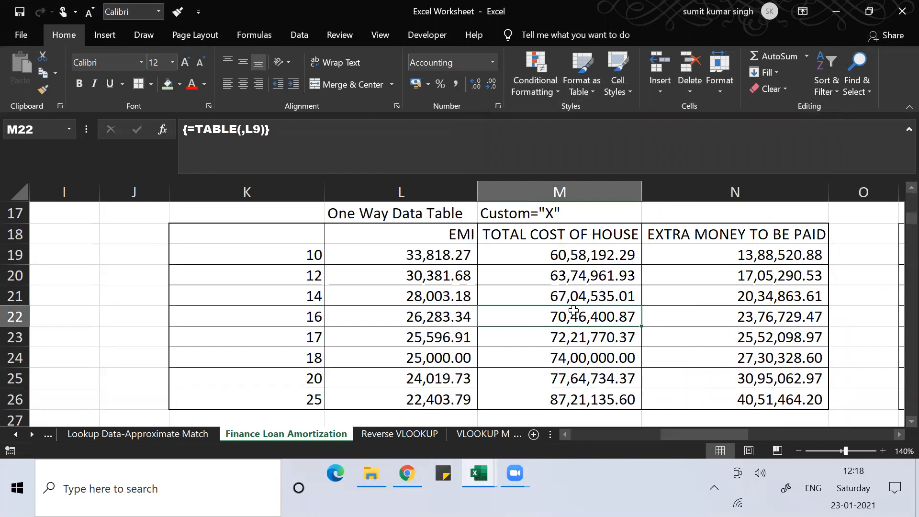
key(Left)
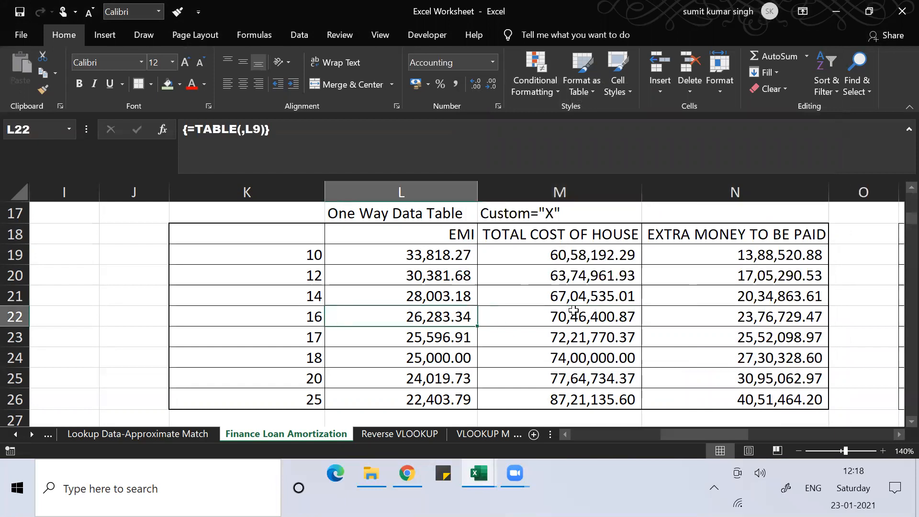
key(Up)
key(Up)
key(Up)
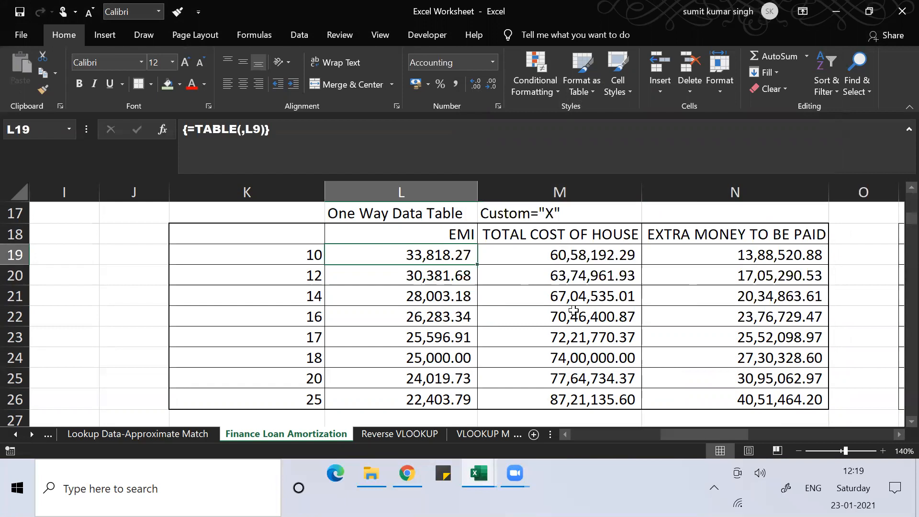
key(Down)
key(Down)
key(Down)
key(Down)
key(Down)
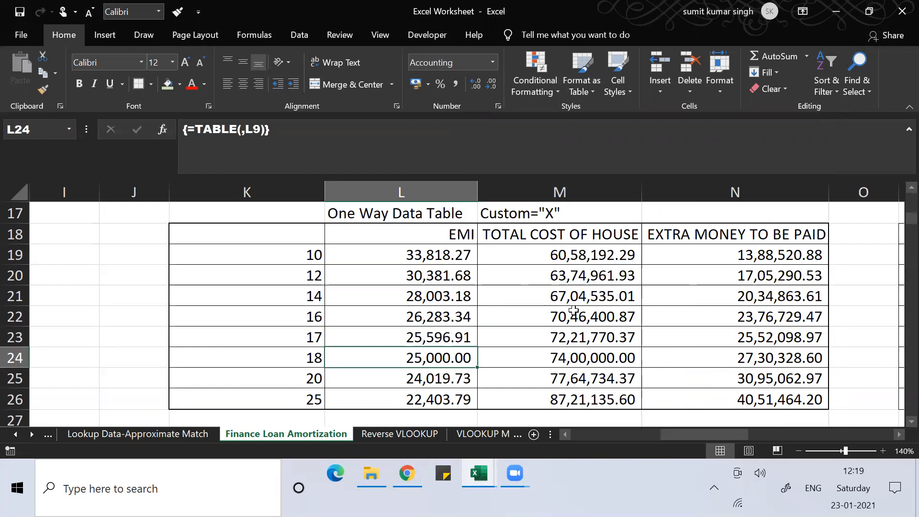
key(Up)
key(Up)
key(Up)
key(Up)
key(Up)
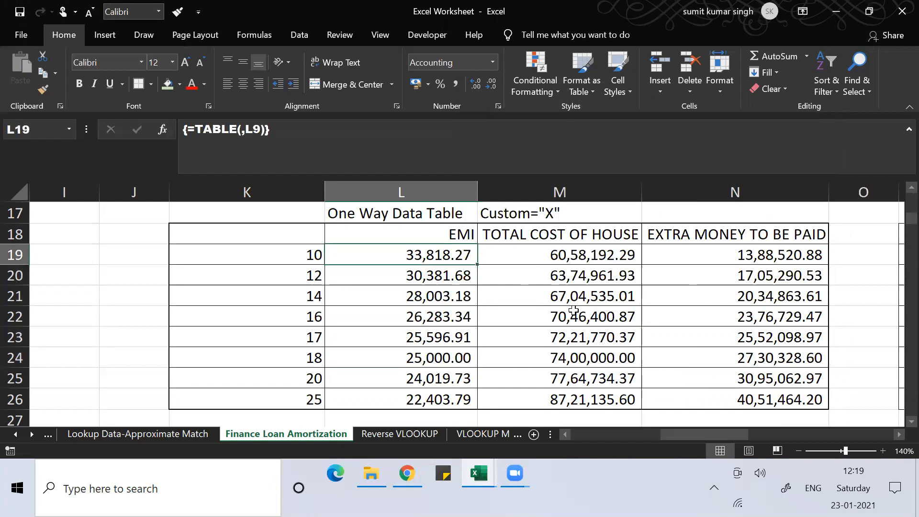
key(Up)
key(Down)
Examine the extra money payable for each tenure in column N of the one-way data table.
key(Right)
key(Right)
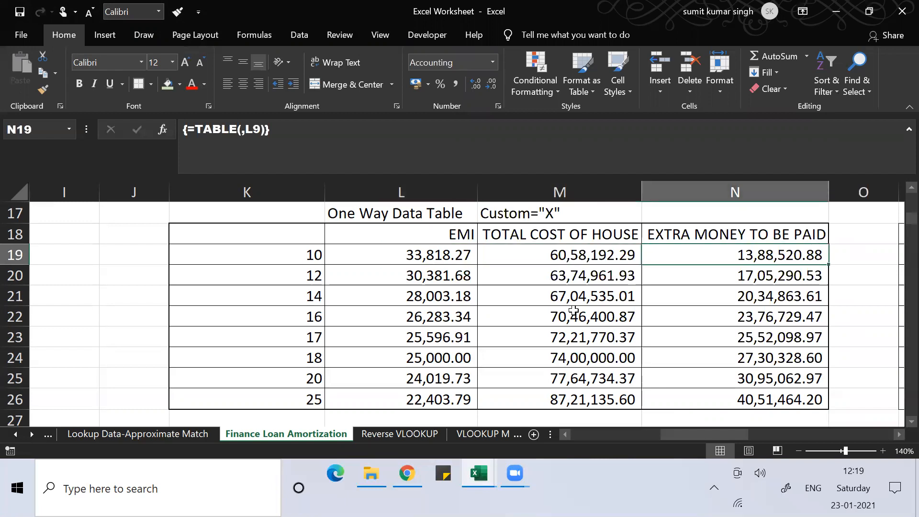
key(Down)
key(Down)
key(Down)
key(Down)
key(Down)
key(Down)
key(Down)
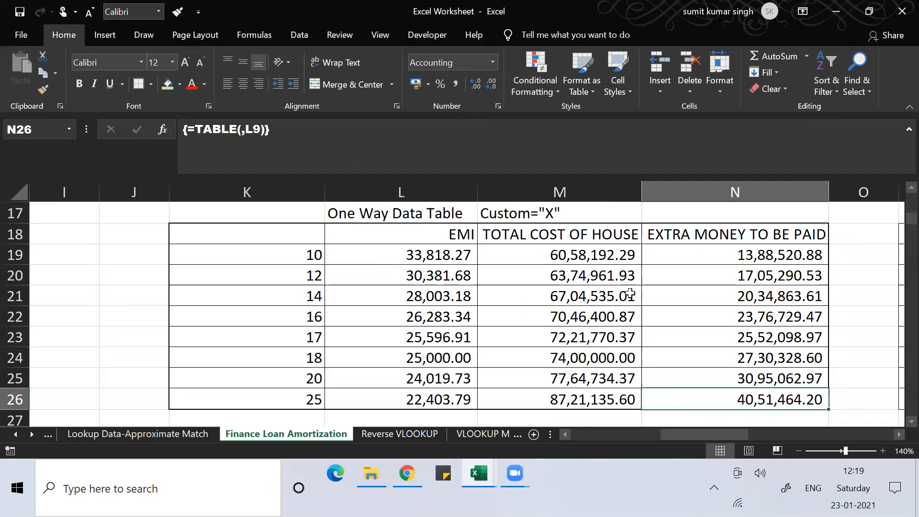
Fill the one-way data table's header cells L18:N18 with light green.
click(374, 235)
key(shift+Right)
key(shift+Right)
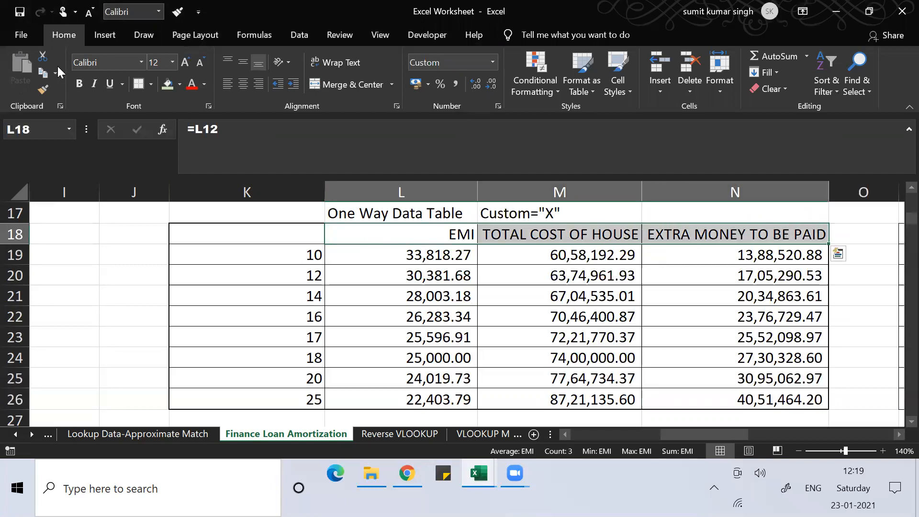
click(165, 85)
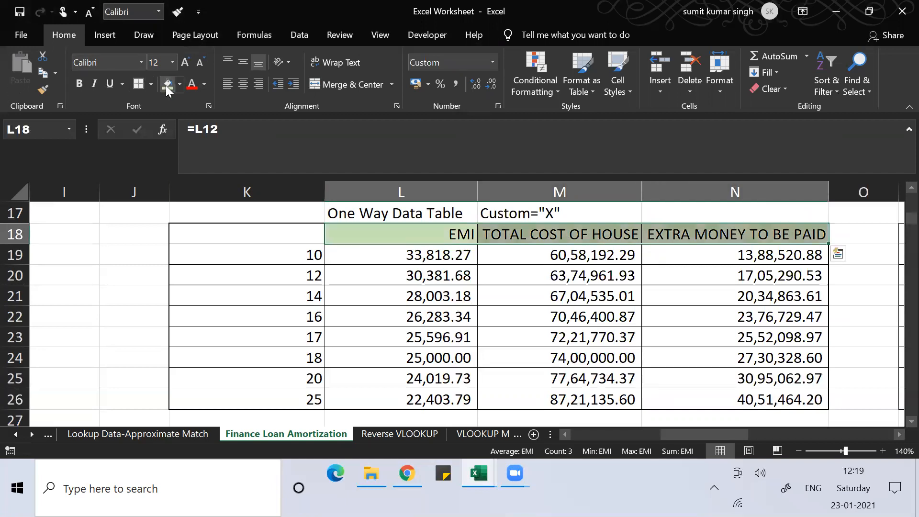
click(451, 294)
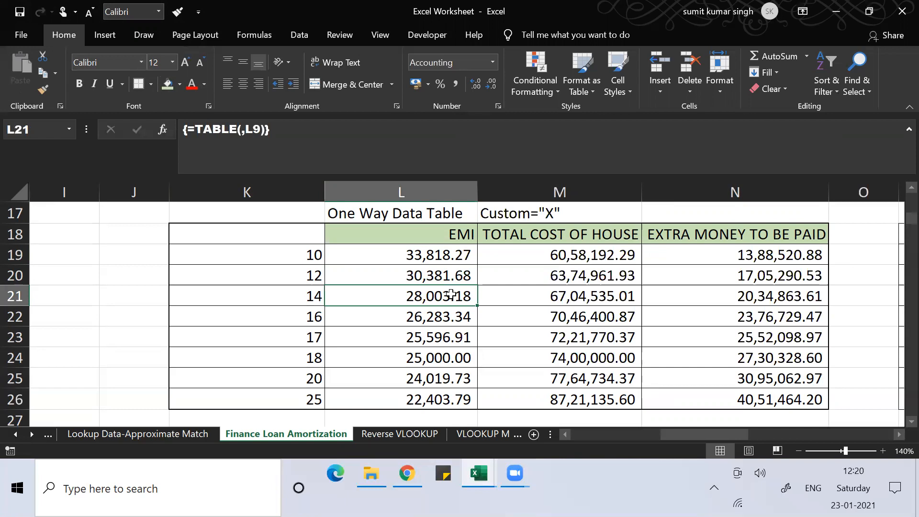
Clear the EMI formula from the two-way data table's corner cell P18.
key(Right)
key(Right)
key(Right)
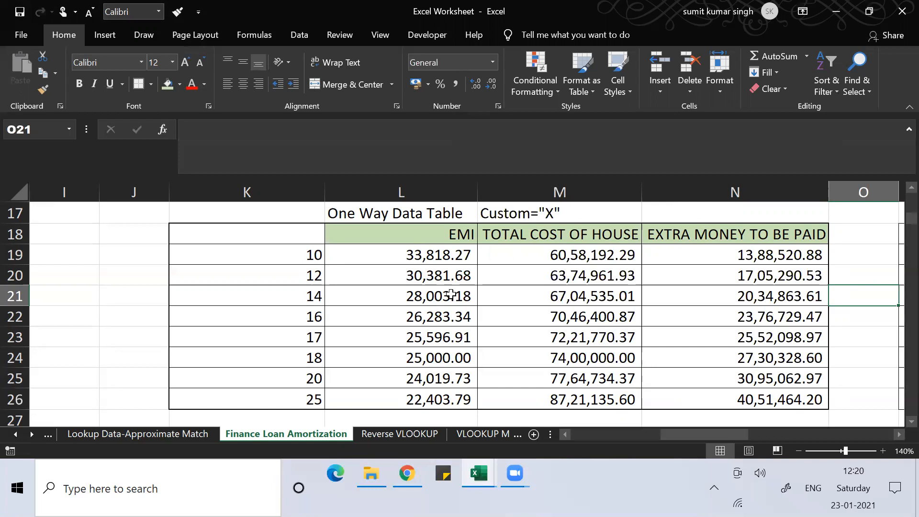
key(Right)
key(Right)
key(Right)
key(Right)
key(Right)
key(Right)
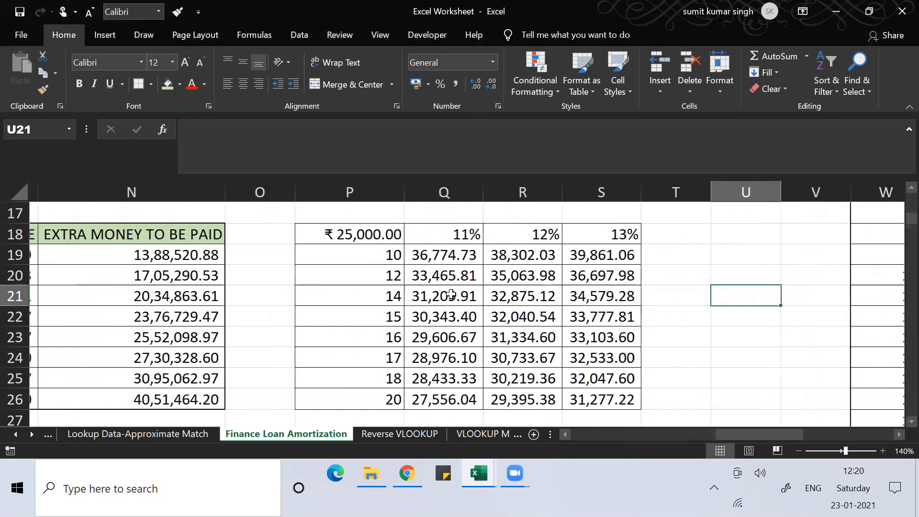
click(331, 249)
key(Up)
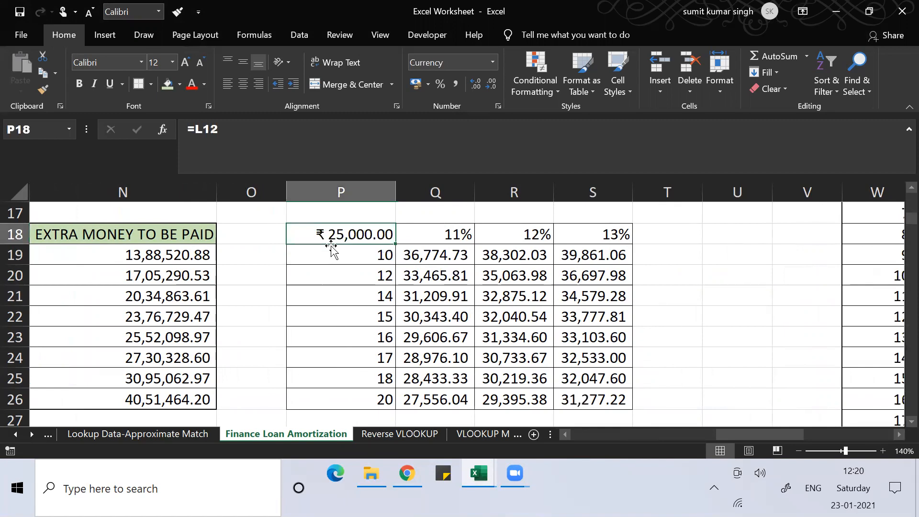
key(Delete)
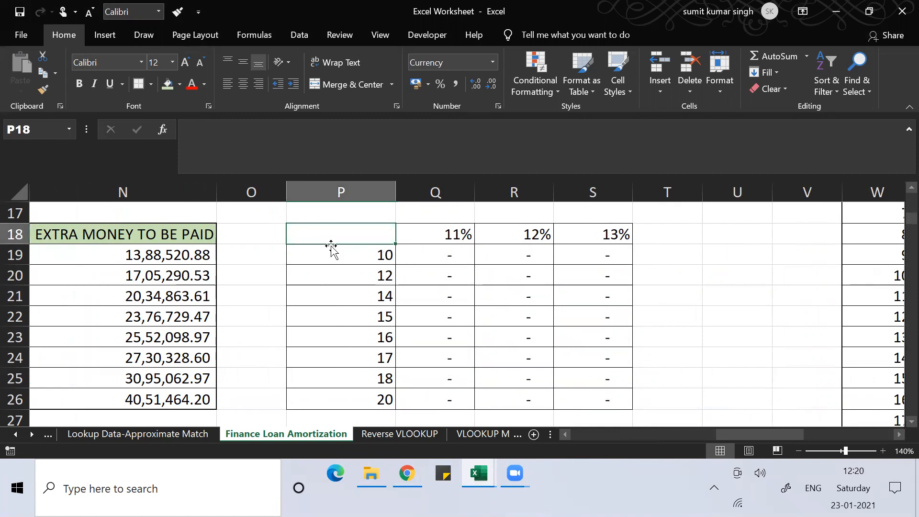
Clear the existing data table results from Q19:S26 in the two-way data table.
click(434, 245)
key(shift+Right)
key(shift+Down)
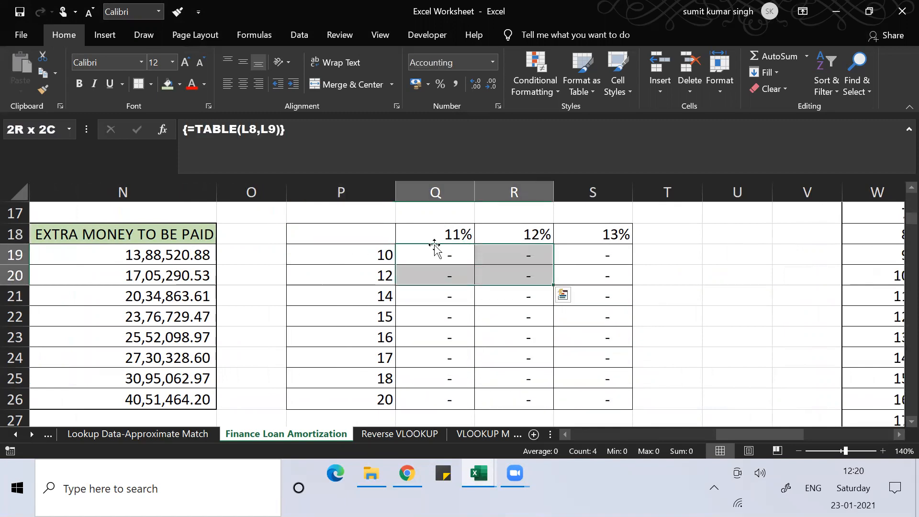
key(shift+Right)
key(shift+Down)
key(shift+Down)
key(shift+Down)
key(shift+Down)
key(shift+Down)
key(shift+Down)
key(shift+Down)
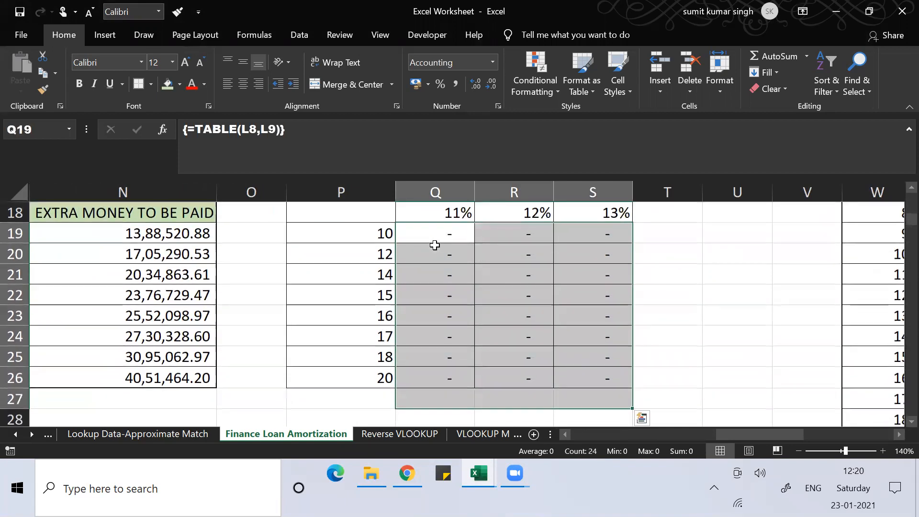
key(shift+Up)
key(ctrl+c)
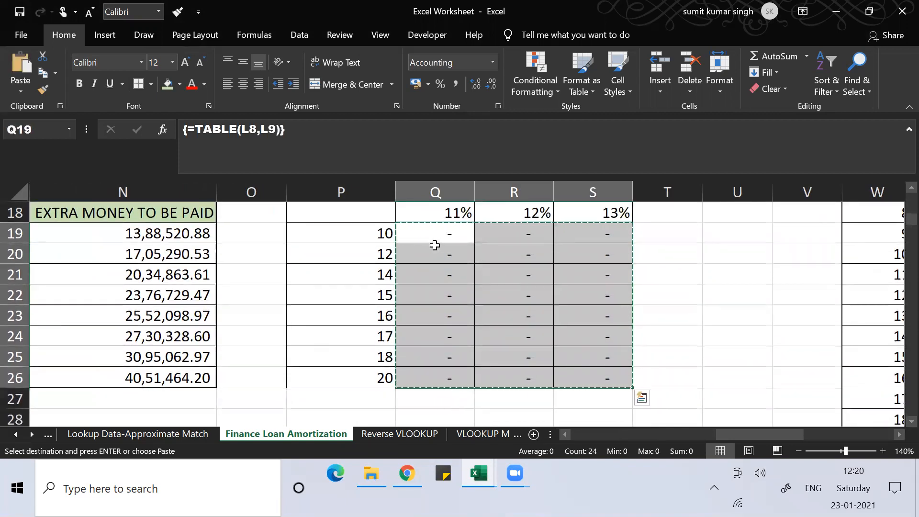
key(Escape)
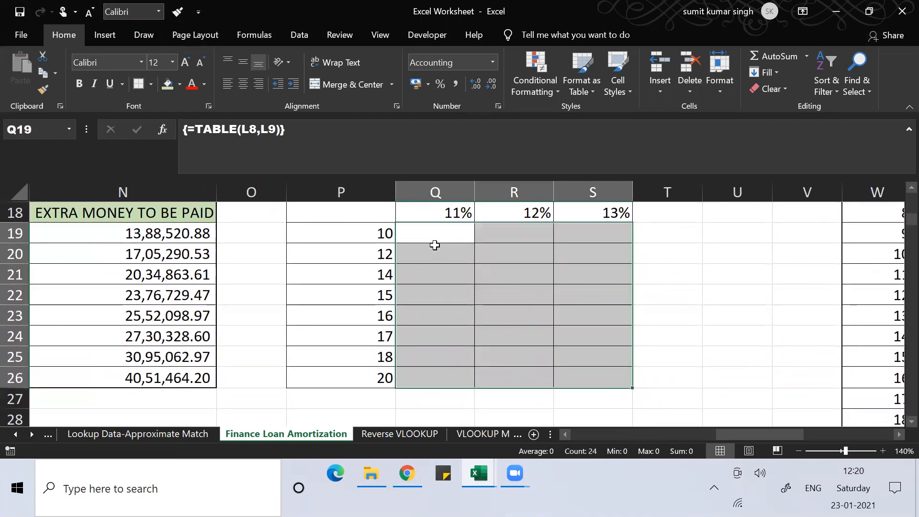
key(Delete)
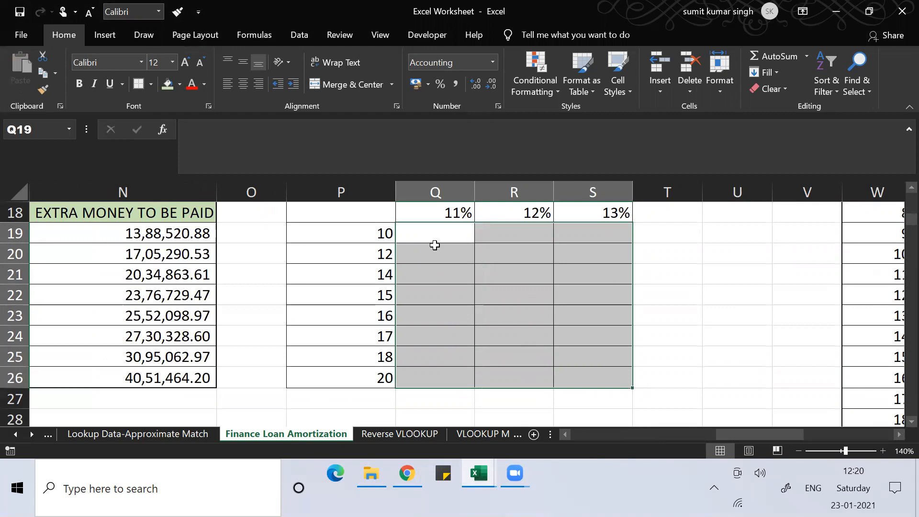
Compare the Two Way Data Table heading with the one-way table's single list of tenure values in column K.
key(Up)
key(Up)
key(Up)
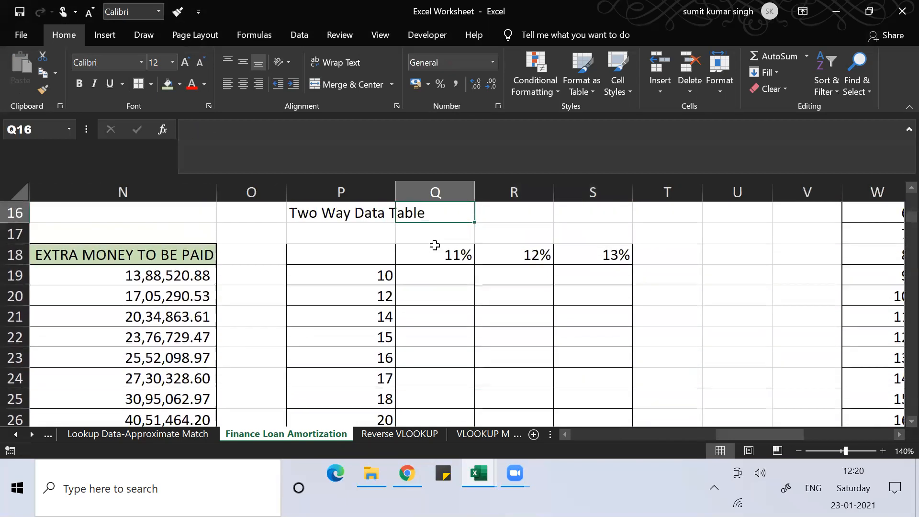
key(Up)
key(Down)
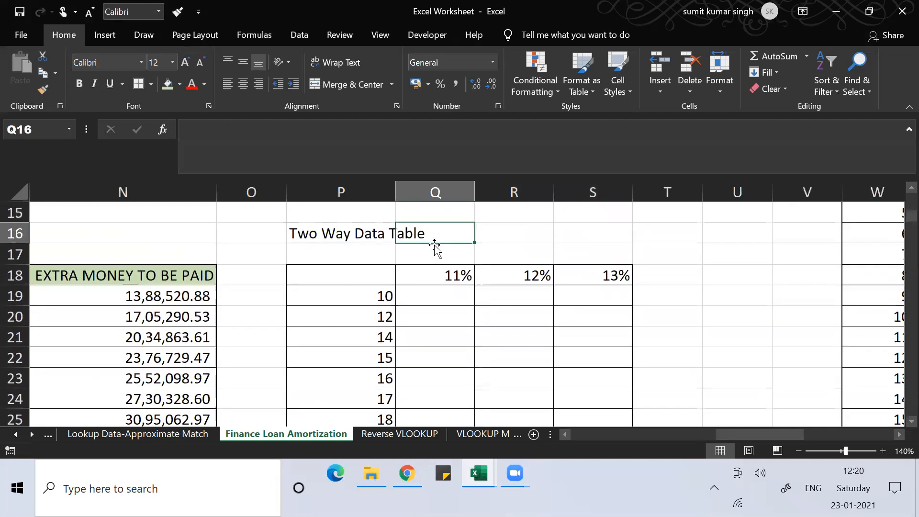
key(Left)
key(Left)
key(Right)
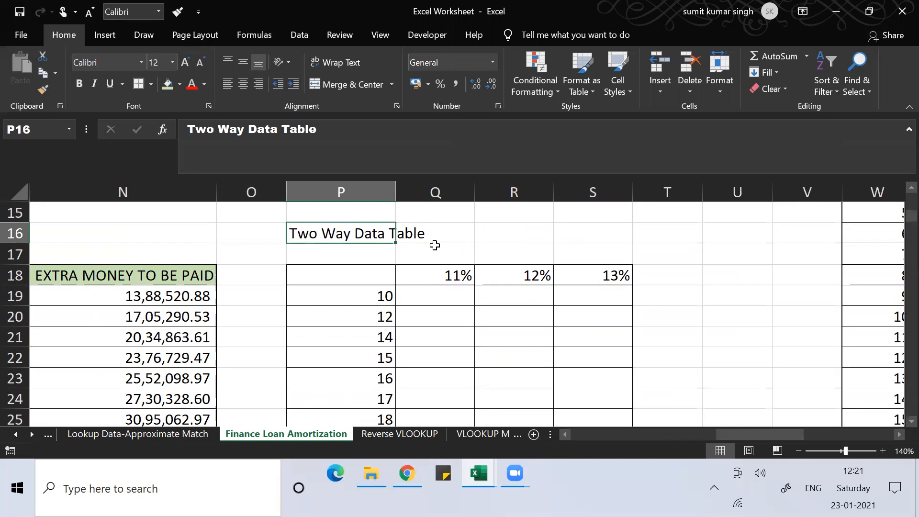
key(Left)
key(Left)
key(Left)
key(Left)
key(Left)
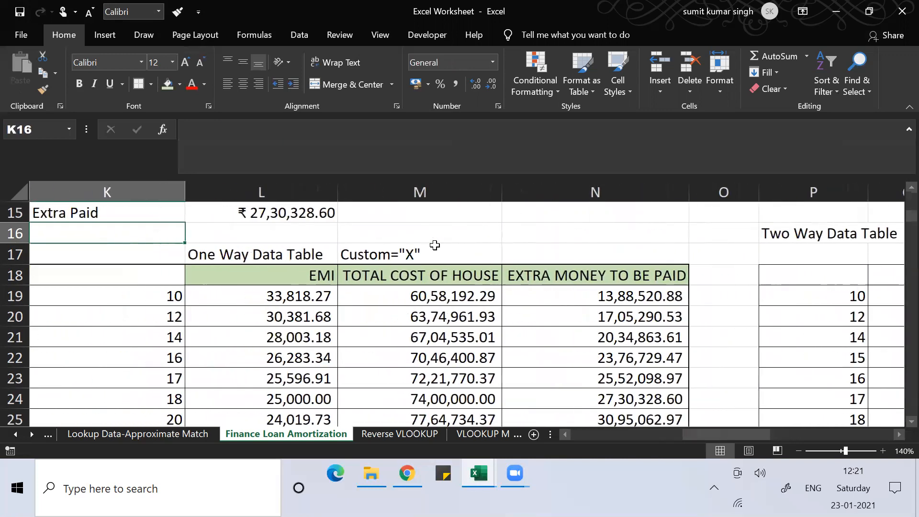
key(Down)
key(Down)
key(Down)
key(Down)
key(Down)
key(Down)
key(Up)
key(Up)
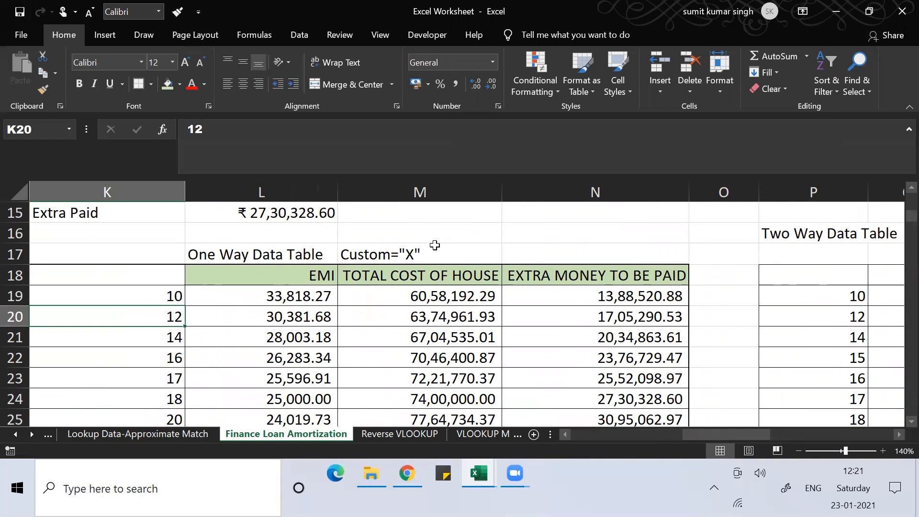
Review the two-way data table's layout, with tenures down column P and interest rates across row 18.
key(Right)
key(Right)
key(Right)
key(Right)
key(Right)
key(Right)
key(Right)
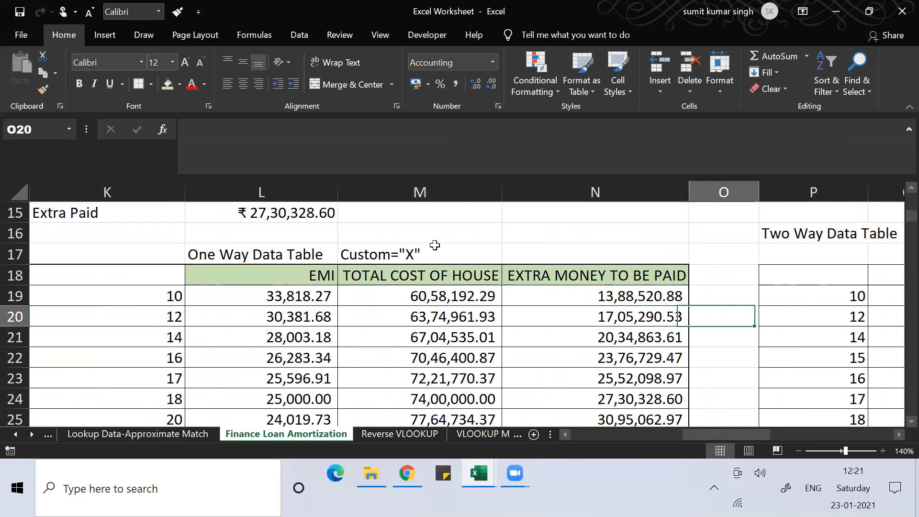
key(Right)
key(Right)
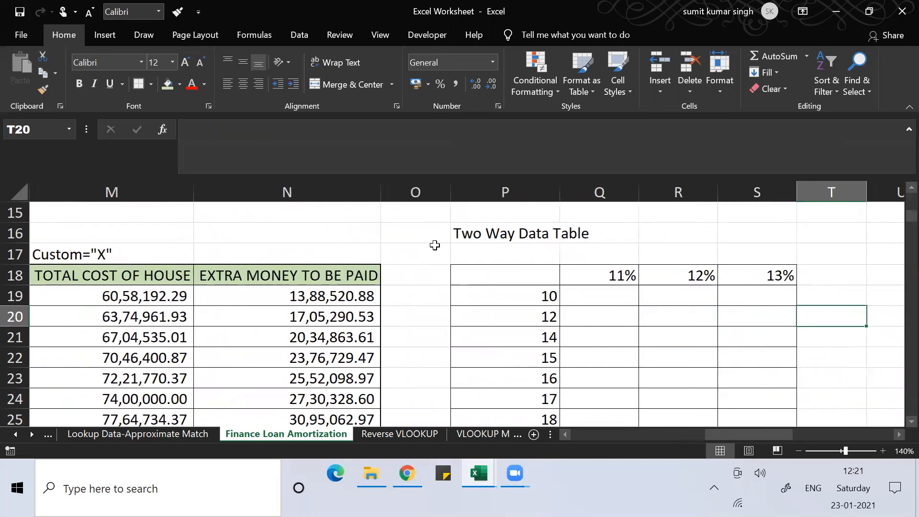
key(Right)
key(Right)
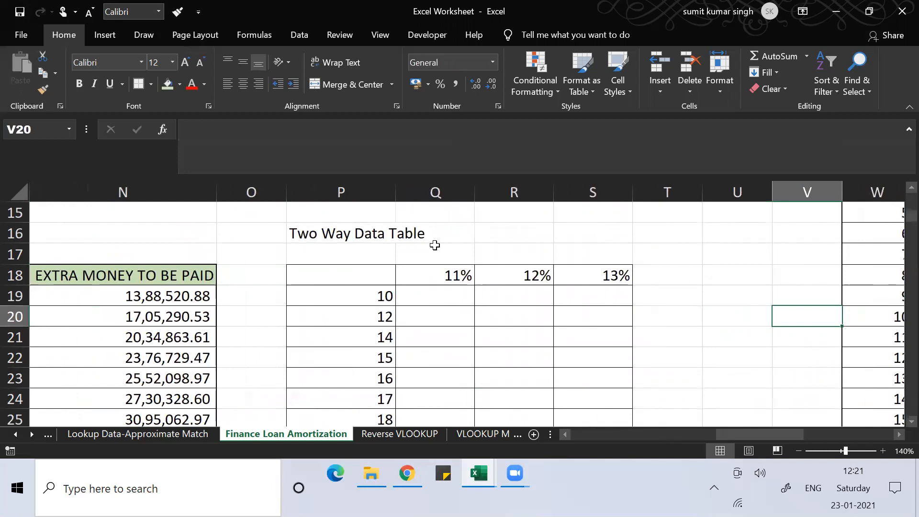
key(Left)
key(Left)
key(Left)
key(Left)
key(Left)
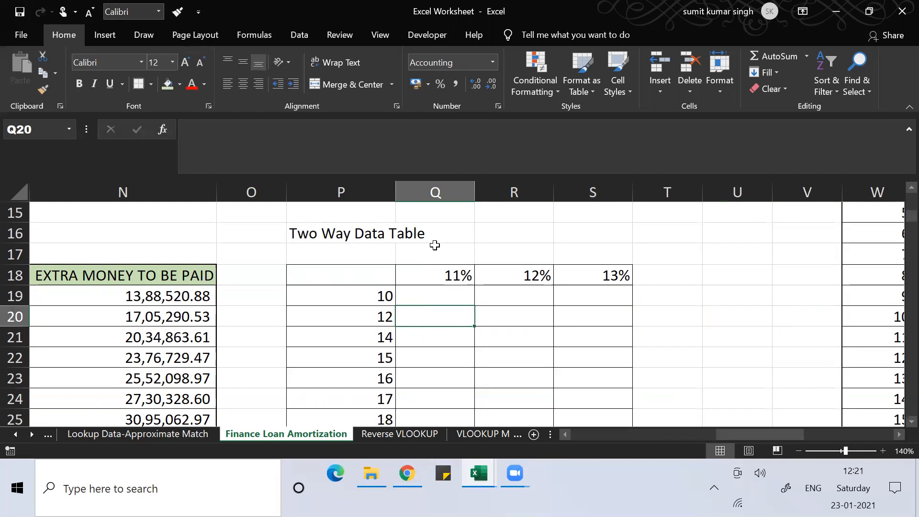
Link the two-way data table's corner cell P18 to the EMI value with =L12.
key(Left)
key(Left)
key(Right)
key(Up)
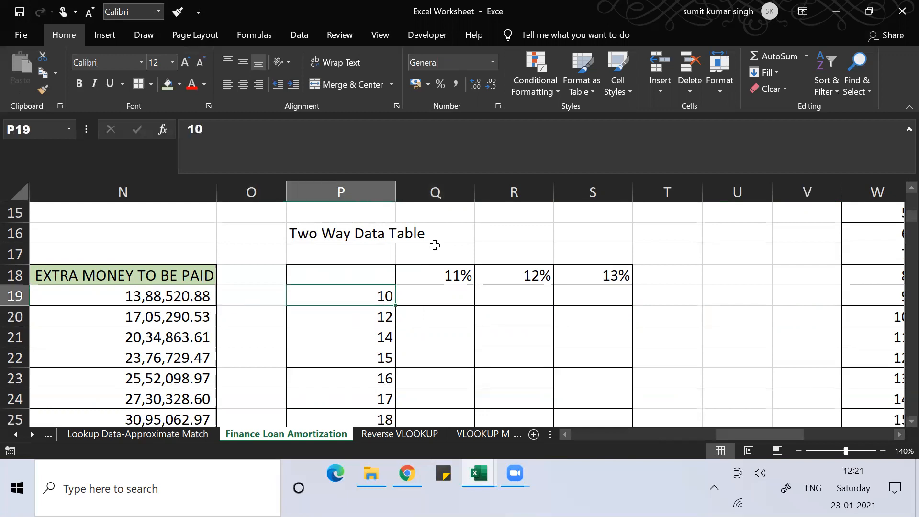
key(Up)
text(=)
key(Left)
key(Left)
key(Up)
key(Up)
key(Up)
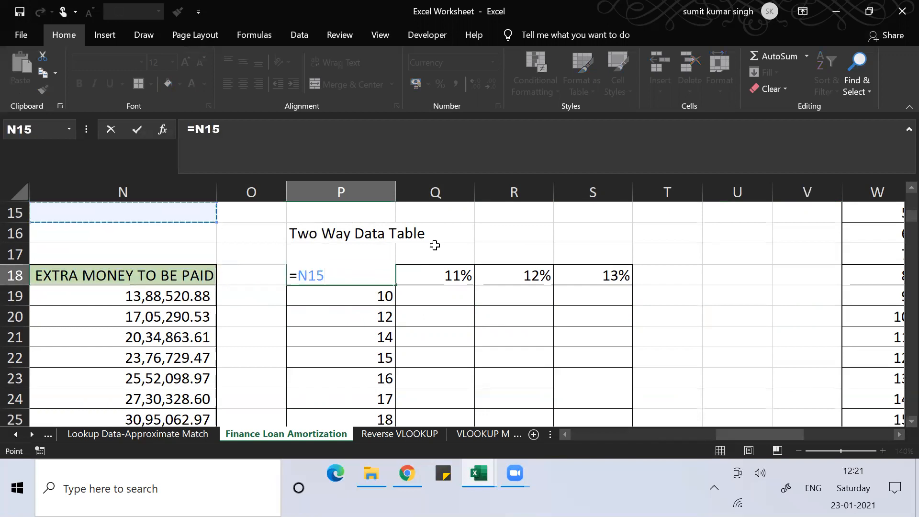
key(Left)
key(Left)
key(Up)
key(Up)
key(Left)
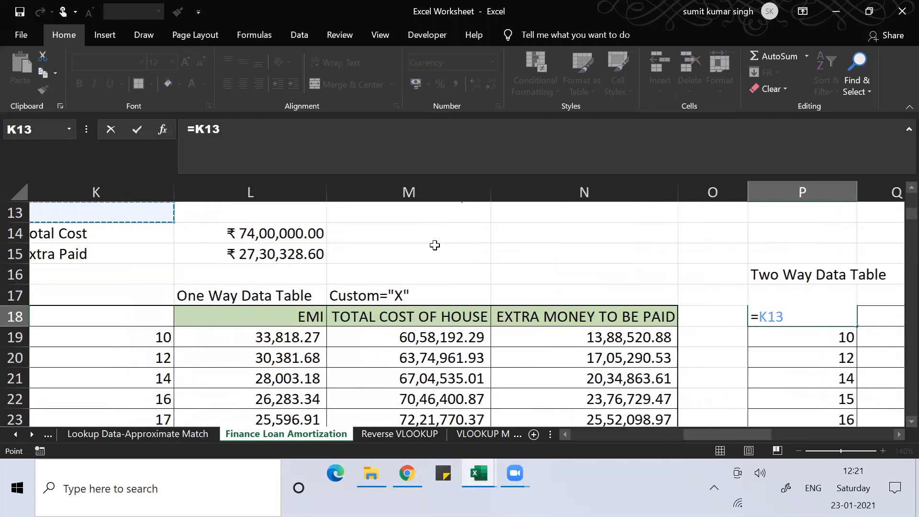
key(Left)
key(Right)
key(Up)
key(Up)
key(Down)
key(Right)
key(Return)
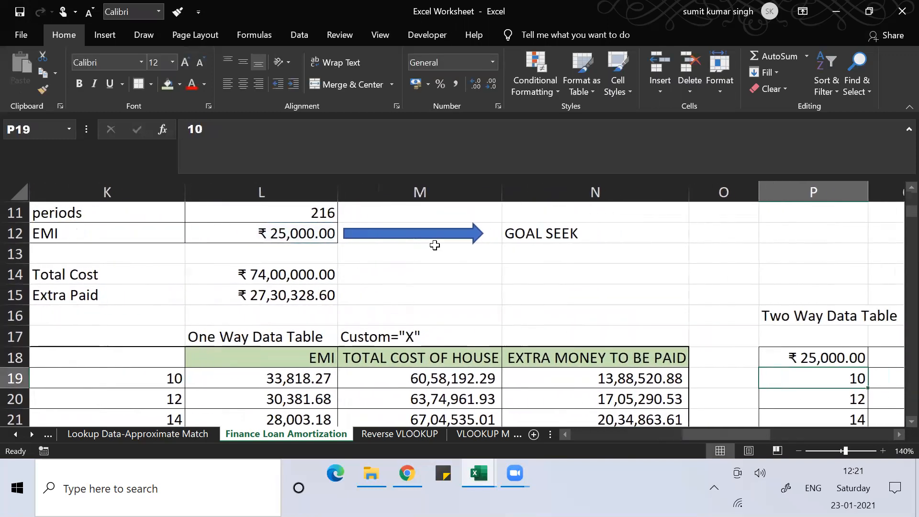
Review the two-way data table's empty grid from the rate headings in row 18 down to row 26.
key(Right)
key(Right)
key(Right)
key(Right)
key(Down)
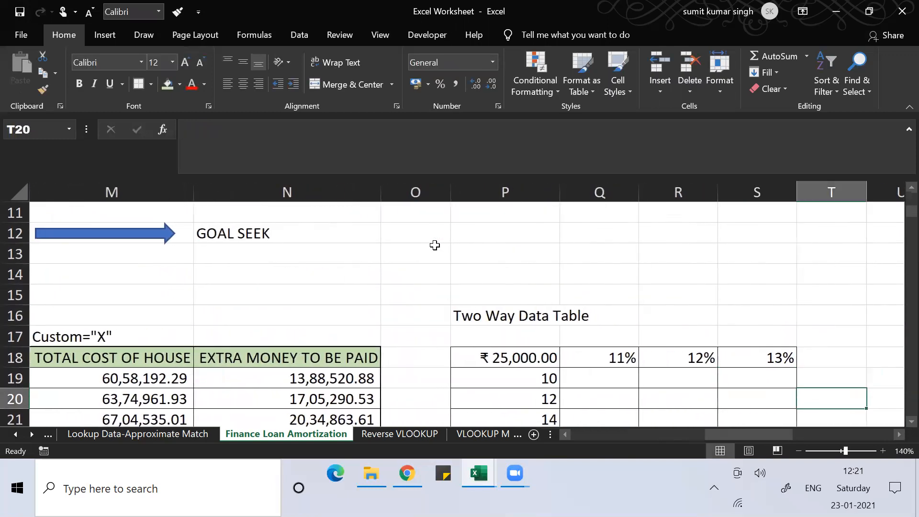
key(Down)
key(Down)
key(Down)
key(Down)
key(Down)
key(Down)
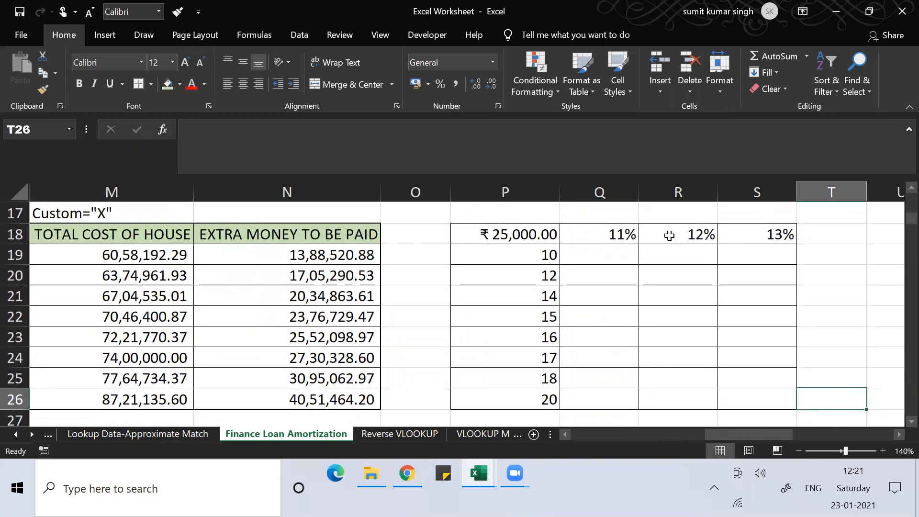
Extend the two-way table's interest rate row with 15% in T18 and 18% in U18.
click(503, 233)
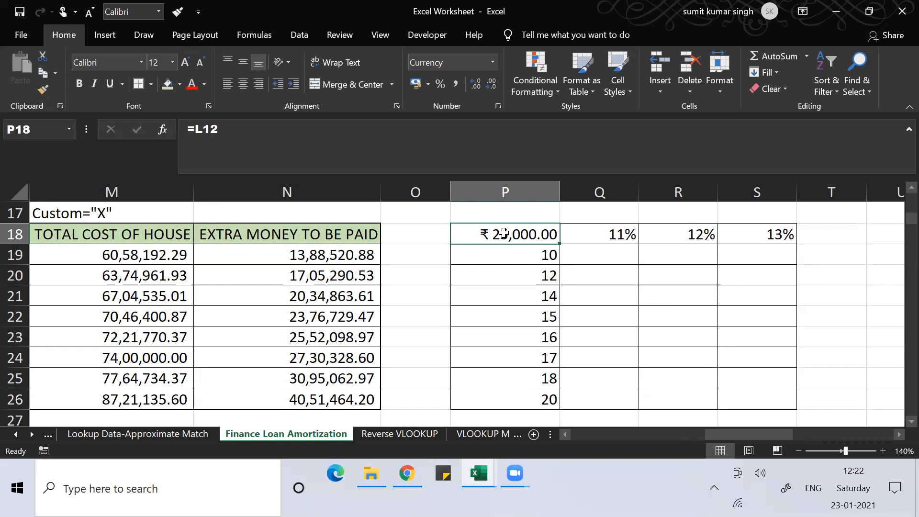
key(Right)
key(Right)
key(Right)
key(Right)
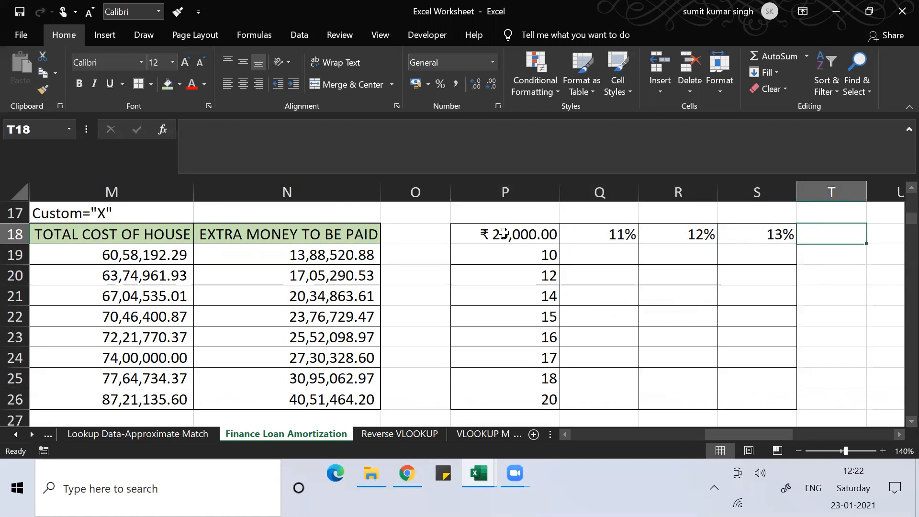
text(15$)
key(BackSpace)
text(%)
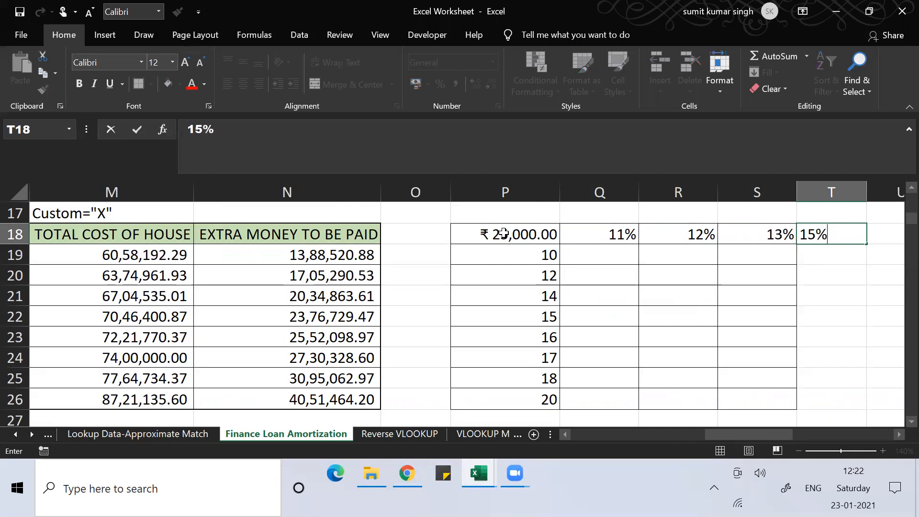
key(Right)
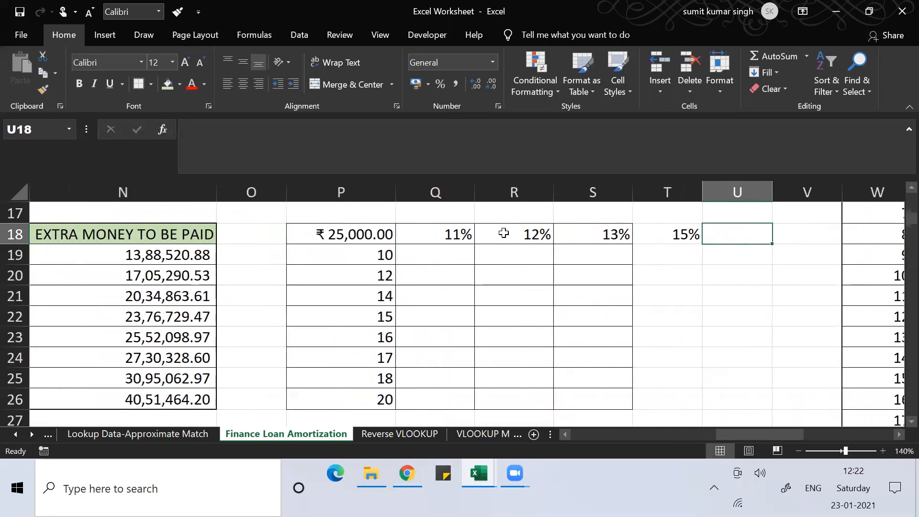
text(18)
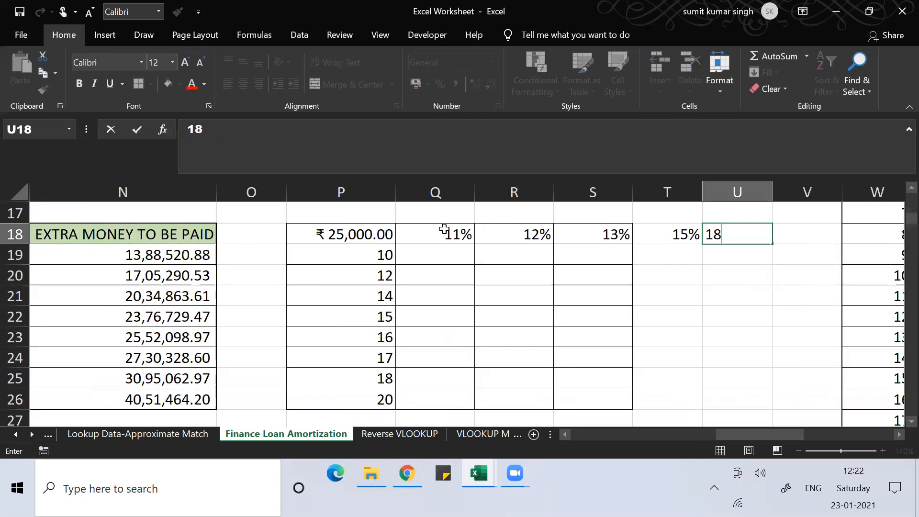
Set the interest rates across Q18:U18 to 8%, 9%, 11%, 12% and 13%.
click(447, 231)
text(8)
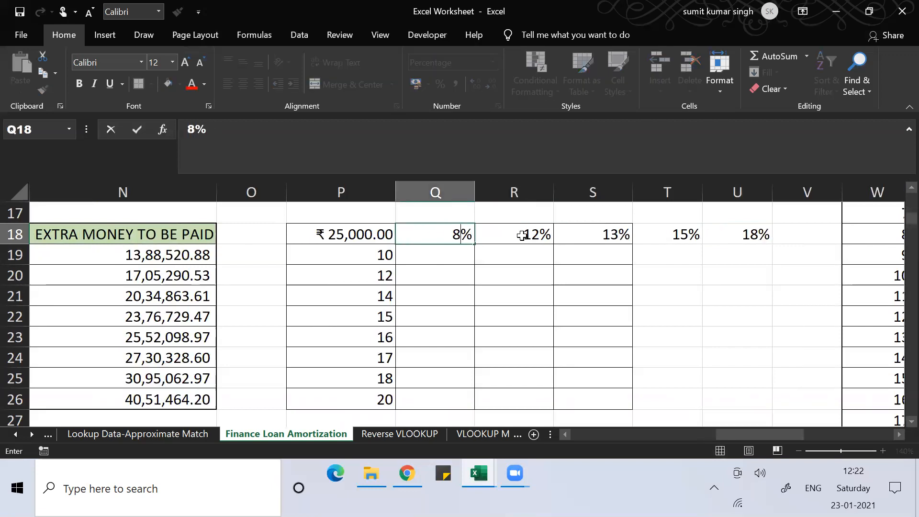
click(522, 235)
text(9)
key(Tab)
text(1)
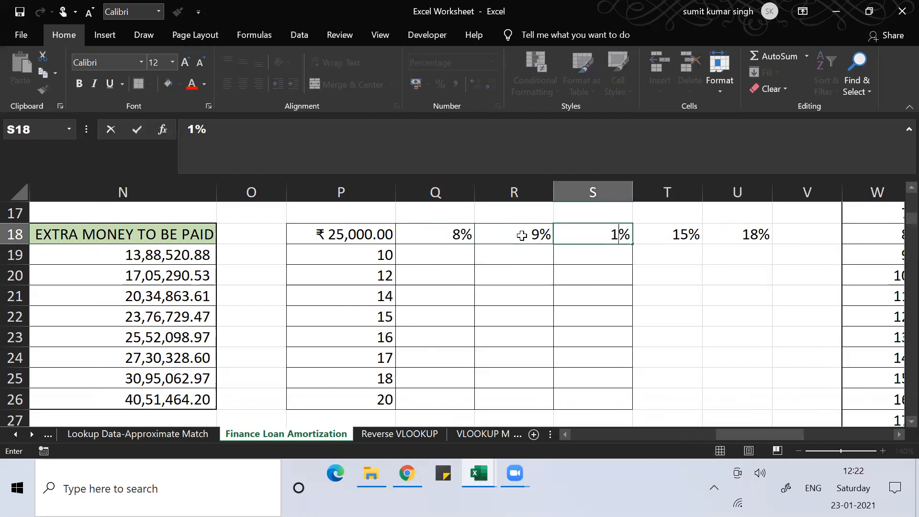
text(1)
key(Tab)
text(12)
key(Tab)
text(13)
key(Return)
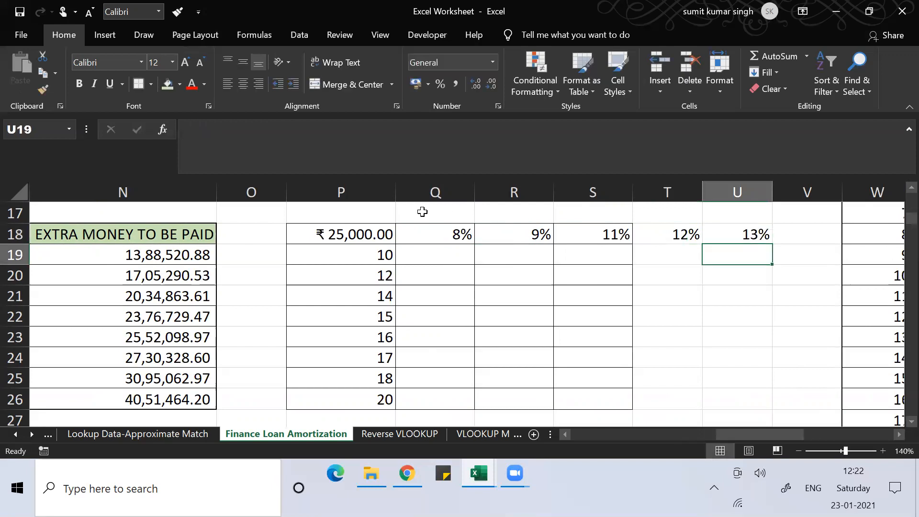
Apply All Borders to the two-way data table range P18:U26.
click(335, 235)
key(shift+Right)
key(shift+Right)
key(shift+Right)
key(shift+Right)
key(shift+Right)
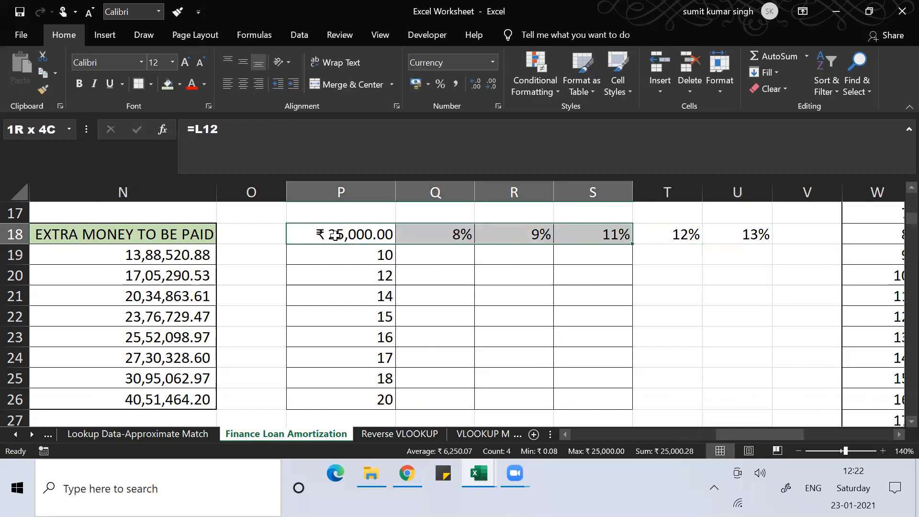
key(shift+Down)
key(shift+Down)
key(shift+Down)
key(shift+Down)
key(shift+Down)
key(shift+Down)
key(shift+Down)
key(shift+Down)
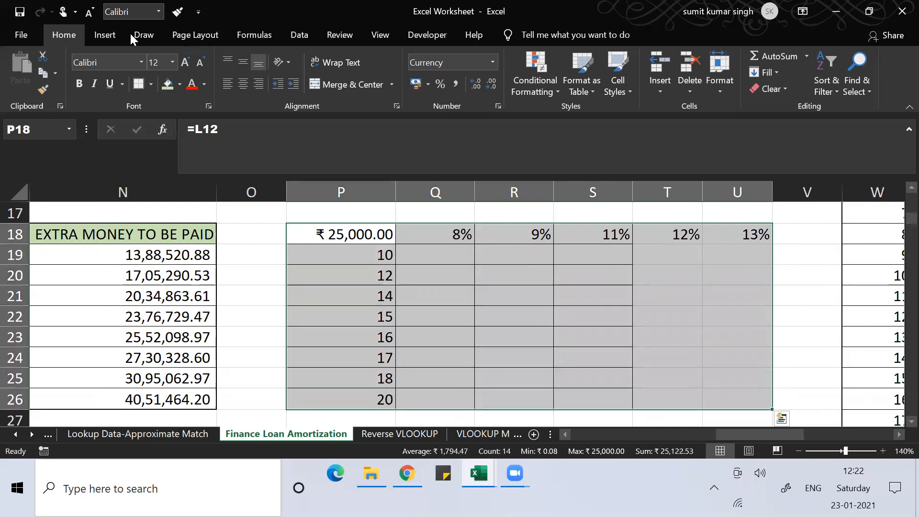
click(150, 85)
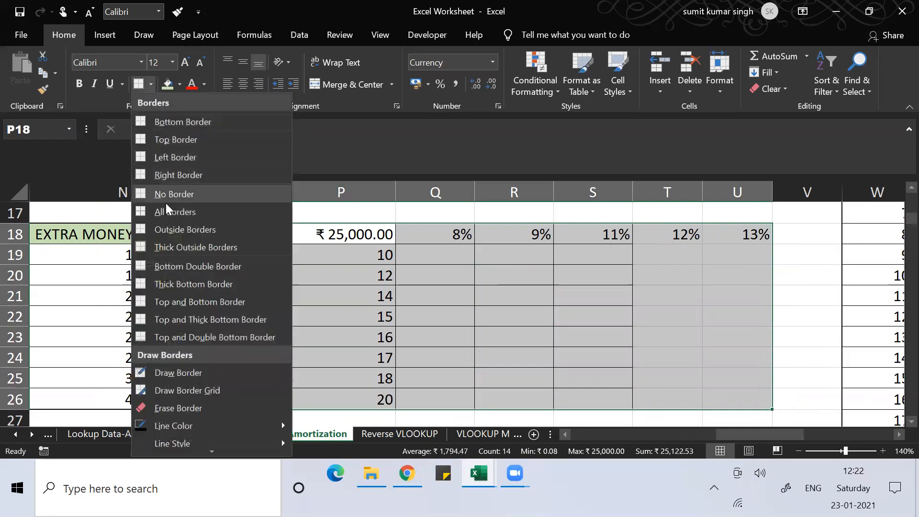
click(169, 246)
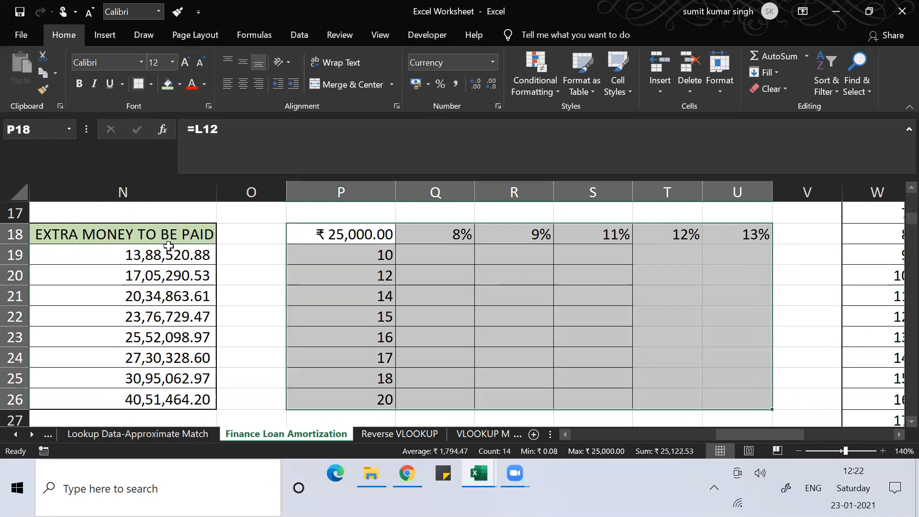
click(149, 88)
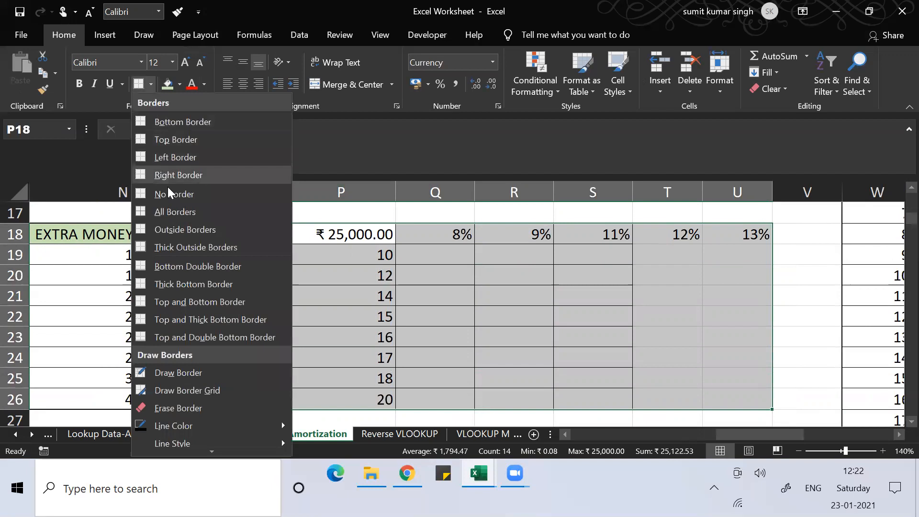
click(170, 211)
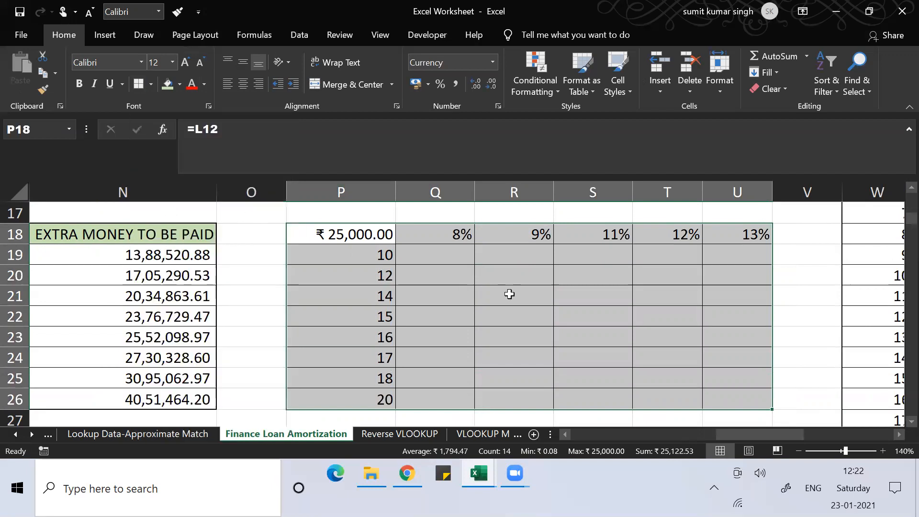
click(510, 294)
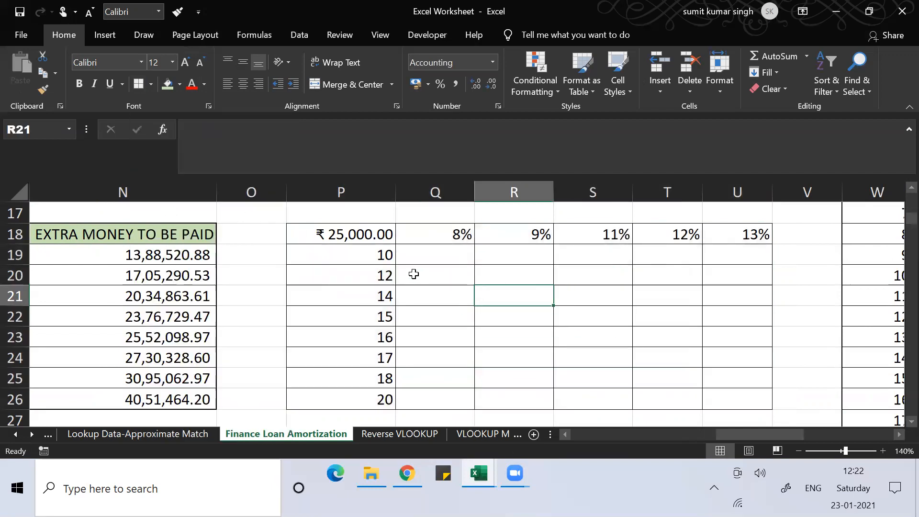
Start a What-If Analysis Data Table on the range P18:U26, including the corner formula, tenures and rates.
click(426, 256)
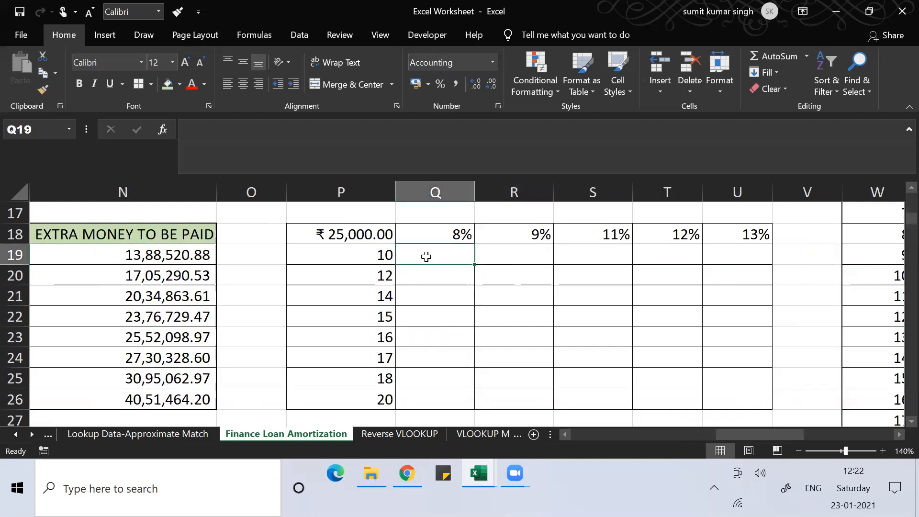
key(Left)
key(Up)
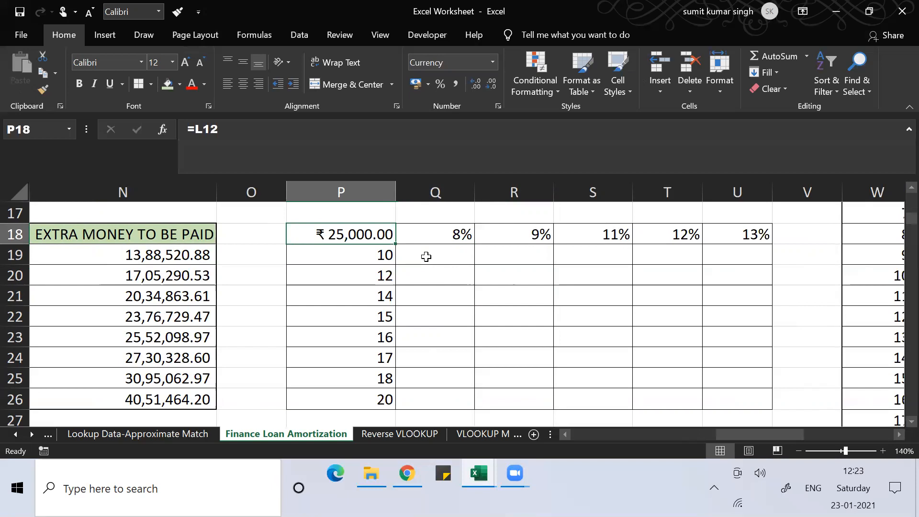
key(shift+Right)
key(shift+Right)
key(shift+Right)
key(shift+Right)
key(shift+Right)
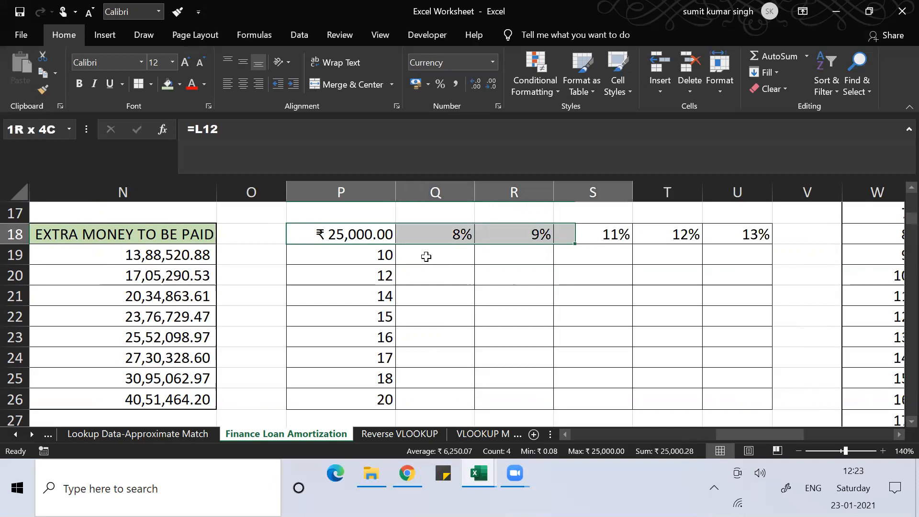
key(shift+Down)
key(shift+Down)
key(shift+Down)
key(shift+Down)
key(shift+Down)
key(shift+Down)
key(shift+Down)
key(shift+Down)
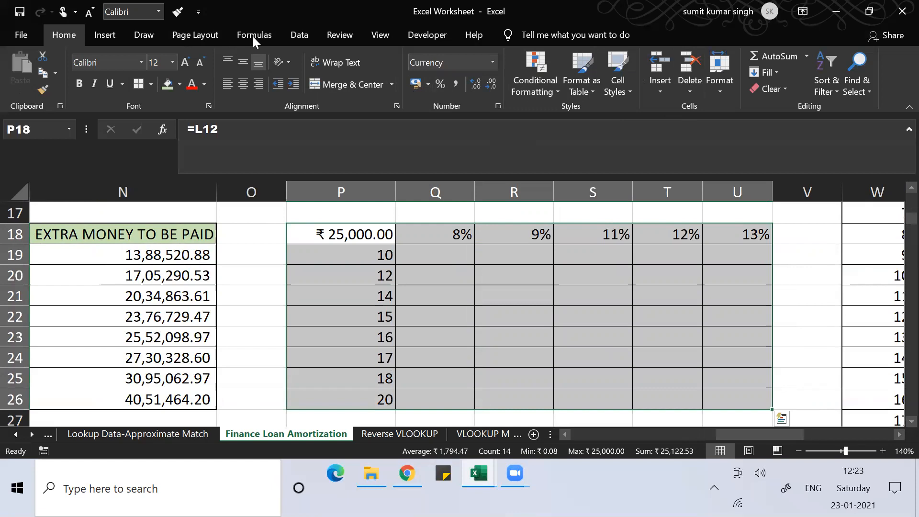
key(alt+a)
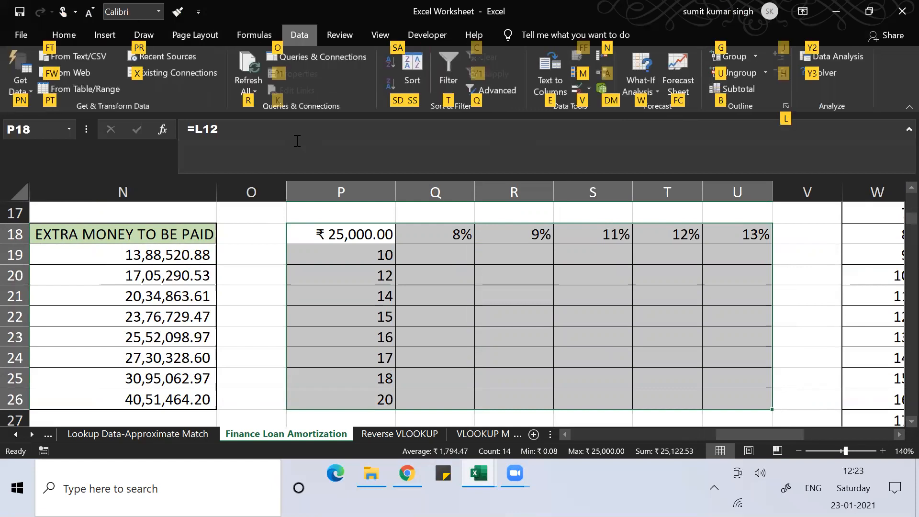
key(w)
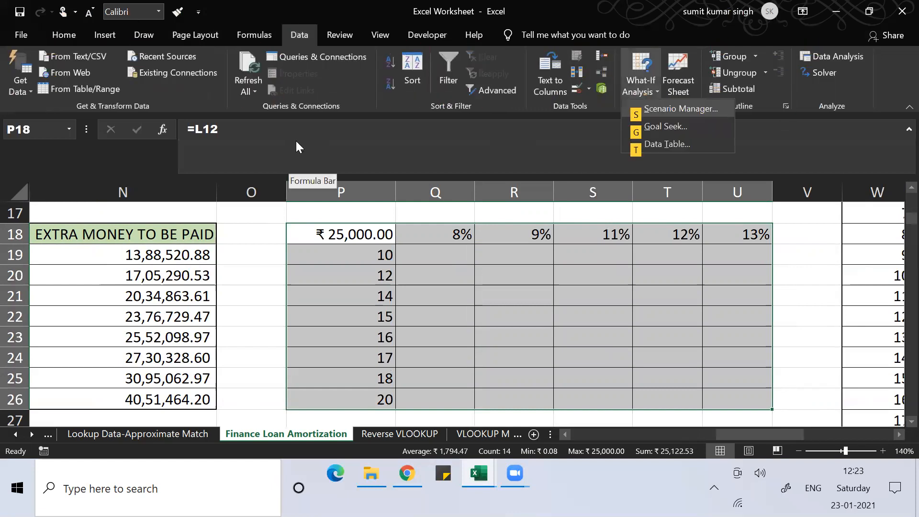
key(t)
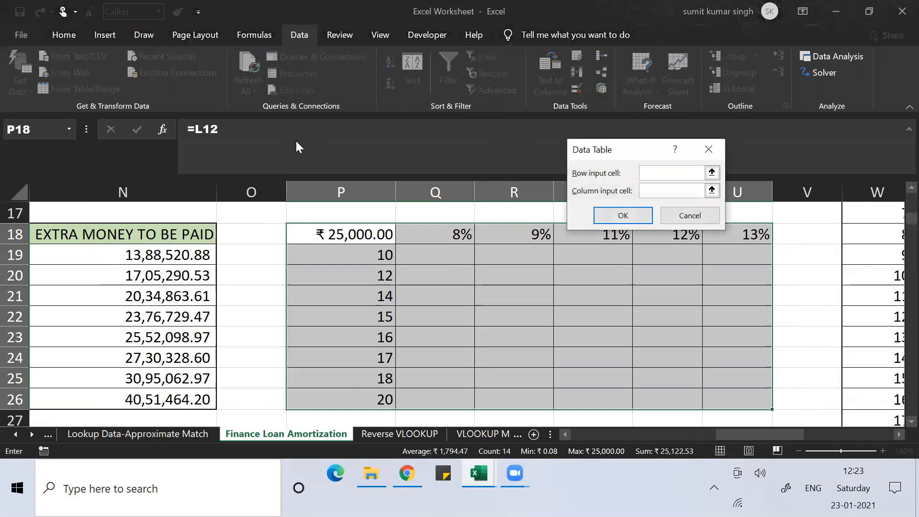
Set the data table's row input cell to the annual interest rate cell $L$8.
click(711, 173)
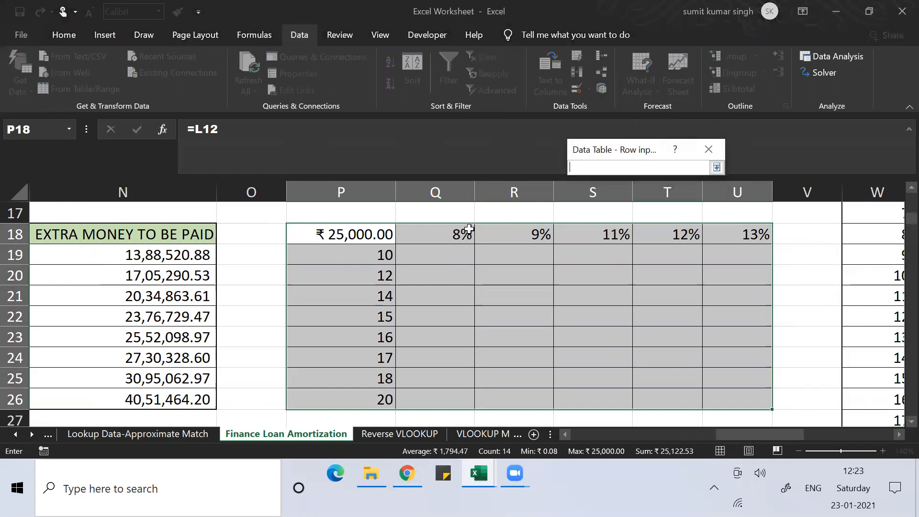
click(257, 218)
key(Up)
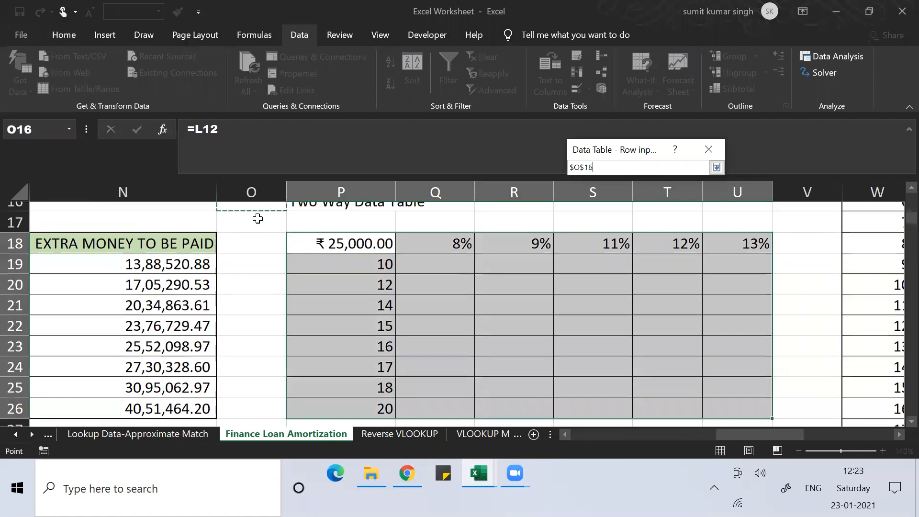
key(Up)
key(Left)
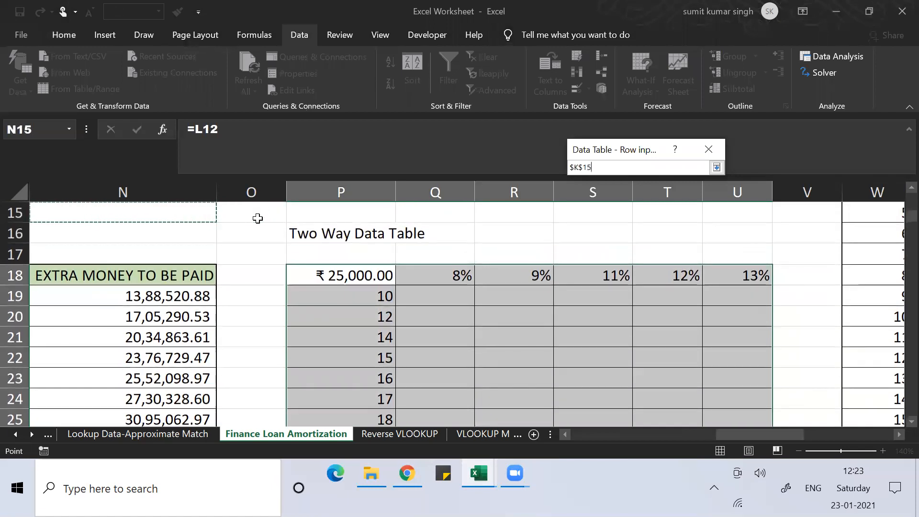
key(Left)
key(Left)
key(Right)
key(Right)
key(Right)
key(Up)
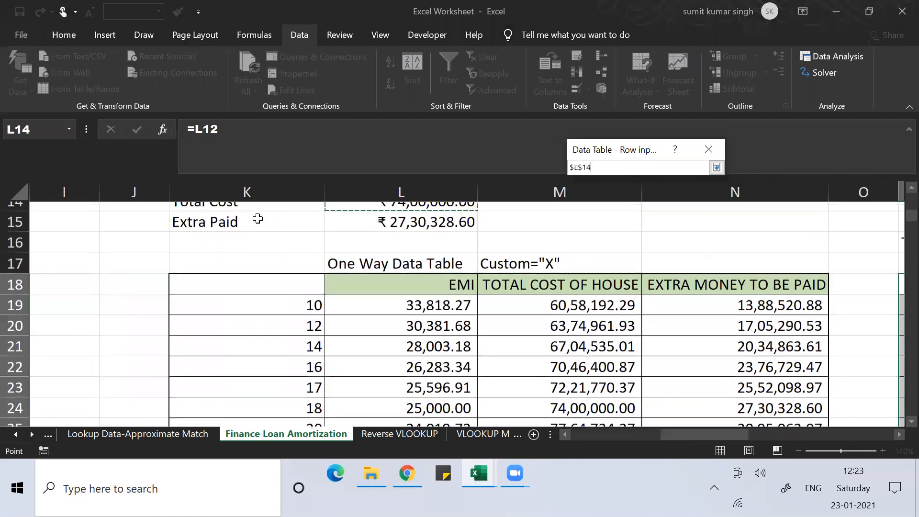
key(Up)
key(Up)
key(Up)
key(Up)
key(Up)
key(Up)
key(Up)
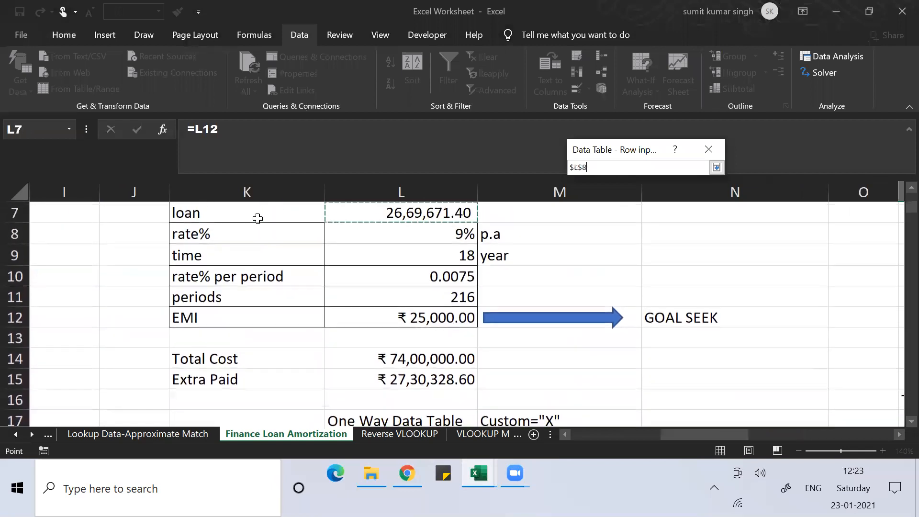
click(717, 168)
Set the data table's column input cell to the loan time in years, $L$9.
click(712, 191)
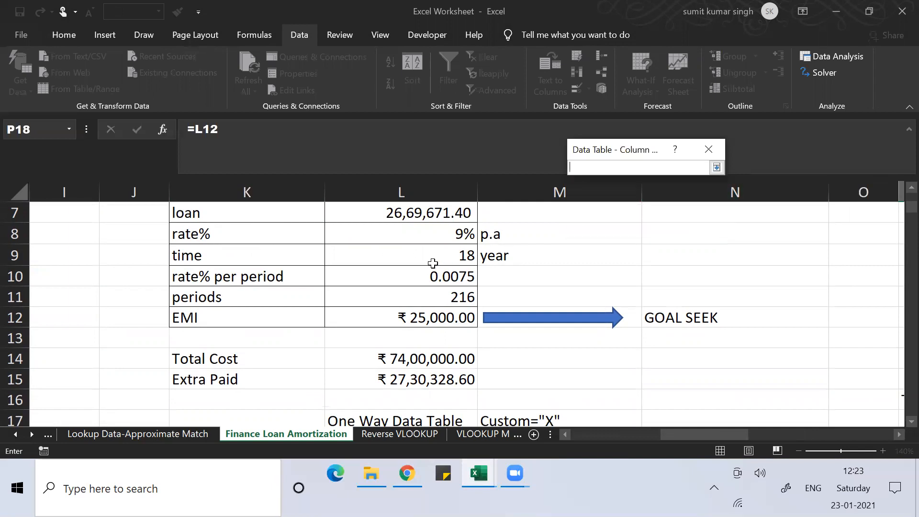
click(420, 254)
click(714, 171)
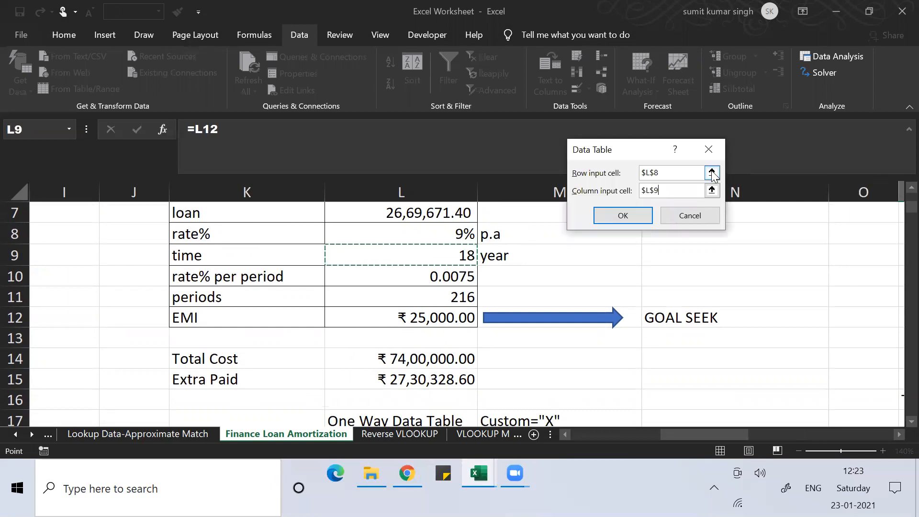
Generate the two-way data table from the chosen input cells and look over the EMI results in P18:U26.
click(614, 218)
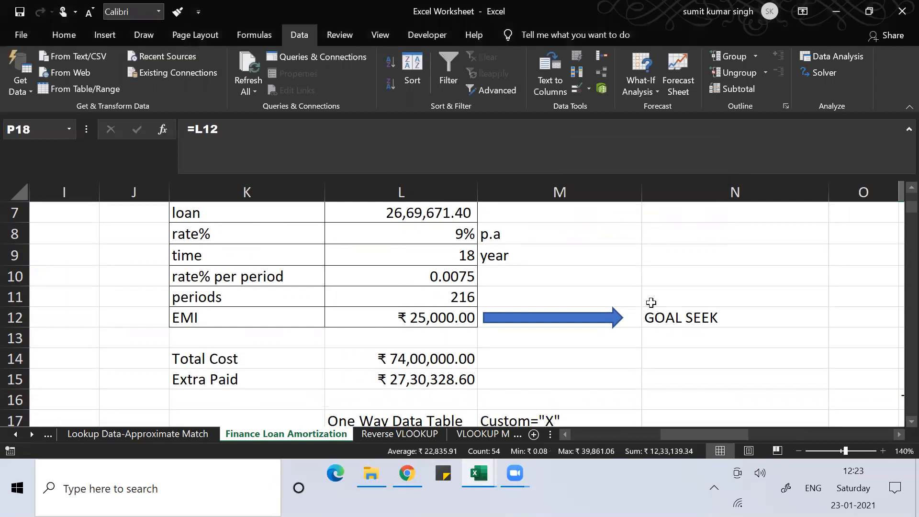
click(677, 338)
key(Right)
key(Right)
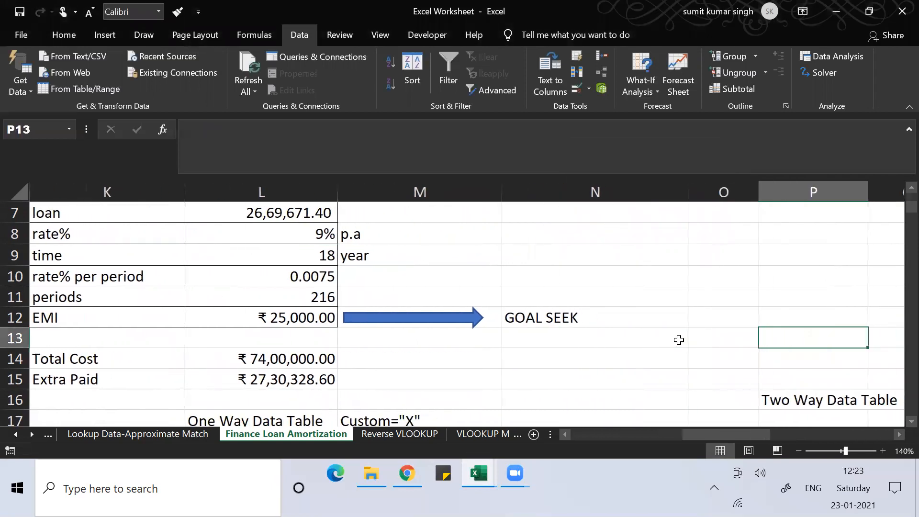
key(Down)
key(Down)
key(Down)
key(Down)
key(Down)
key(Down)
key(Down)
key(Down)
key(Right)
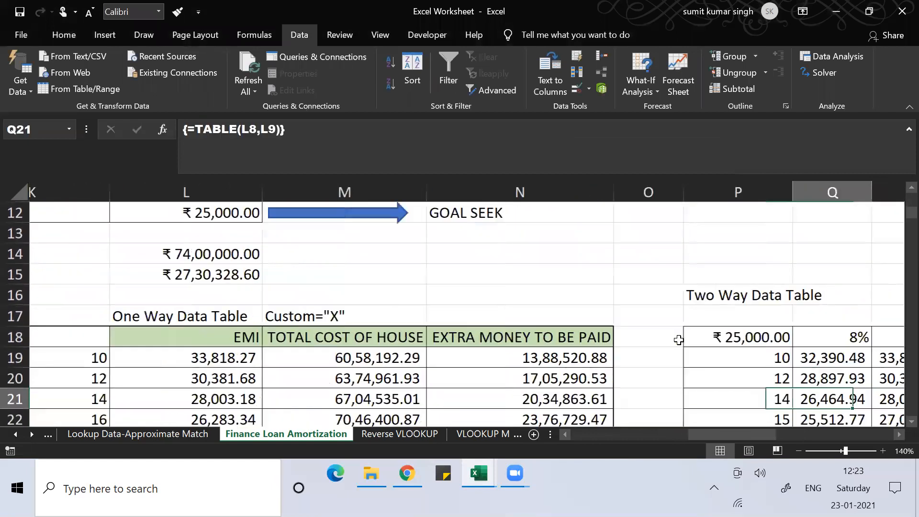
key(Right)
key(Right)
key(Right)
key(Right)
key(Down)
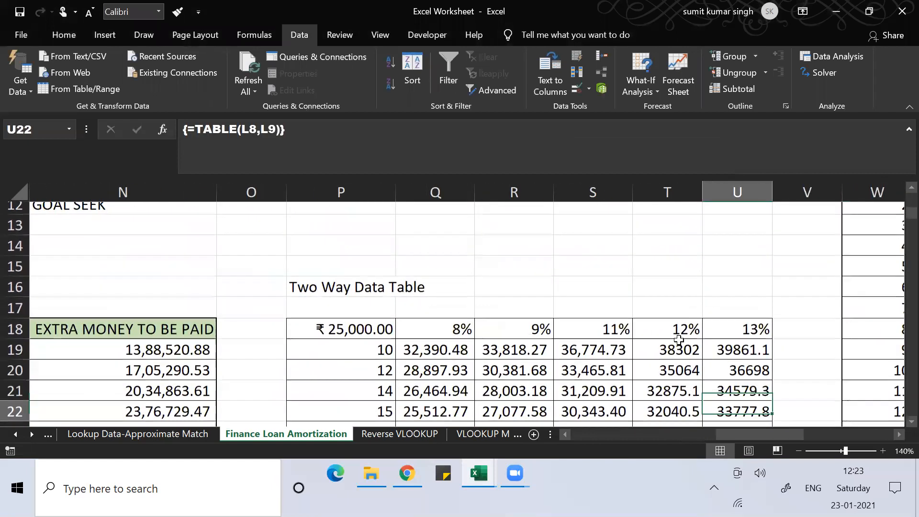
key(Down)
key(Down)
Apply Comma Style with two decimals to the two-way data table results in Q19:U26.
click(432, 294)
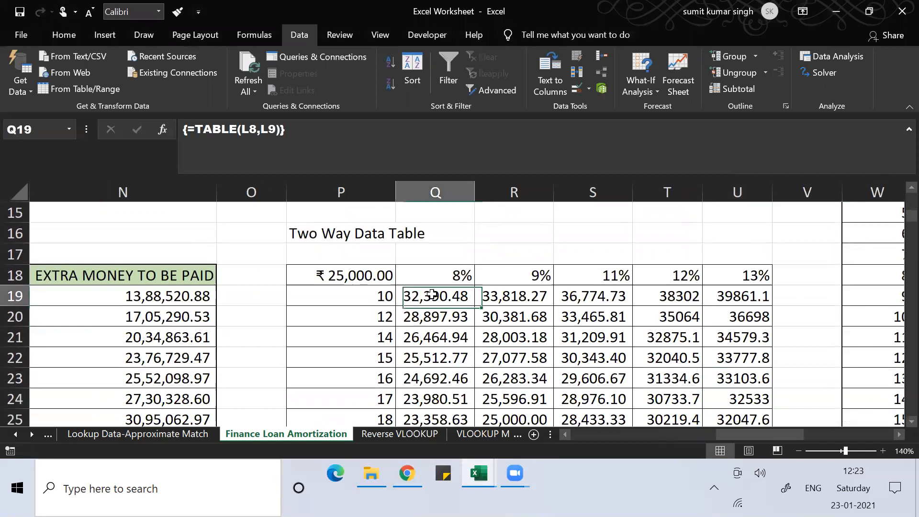
key(shift+Right)
key(shift+Right)
key(shift+Down)
key(shift+Down)
key(shift+Down)
key(shift+Down)
key(shift+Down)
key(shift+Down)
key(shift+Down)
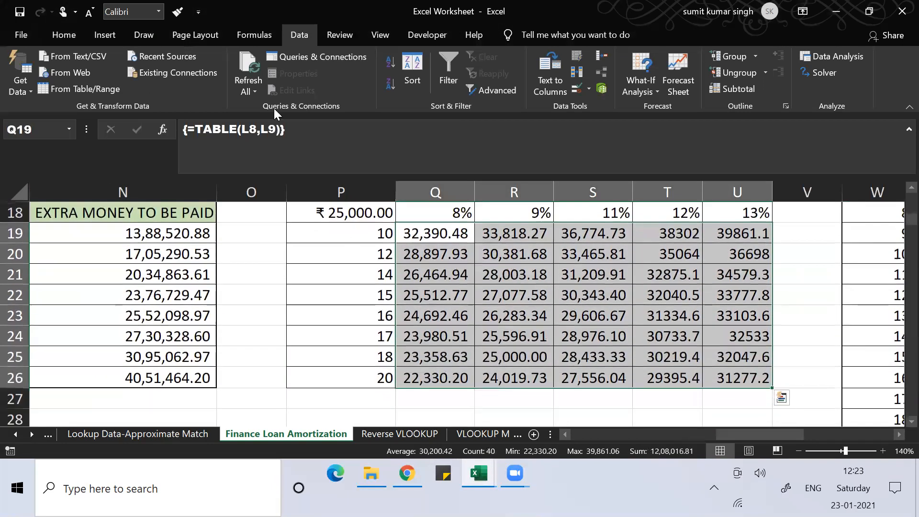
click(64, 35)
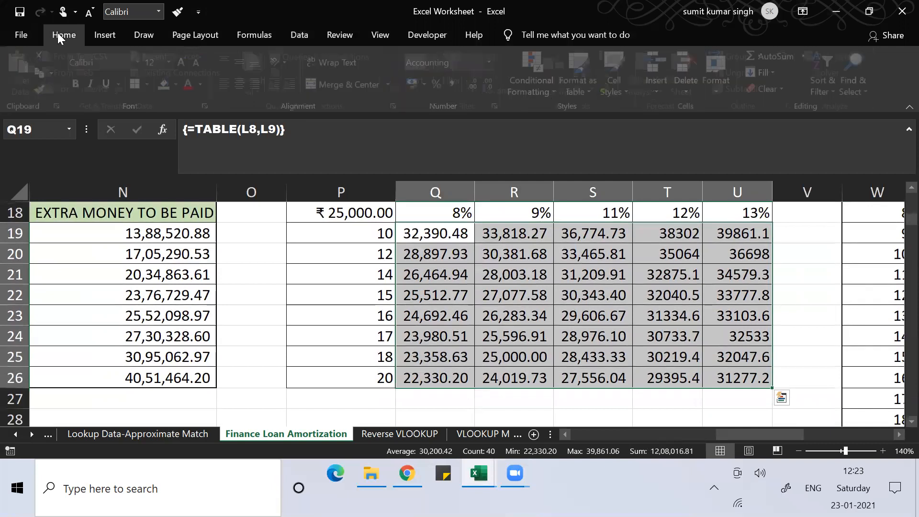
click(459, 83)
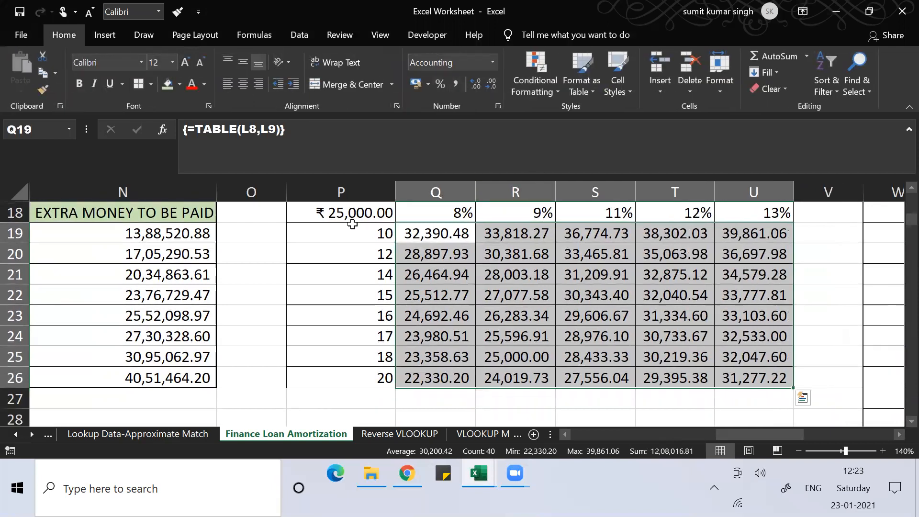
Give the data table's corner cell P18 the custom number format "EMI" so the label shows instead of the amount.
click(341, 212)
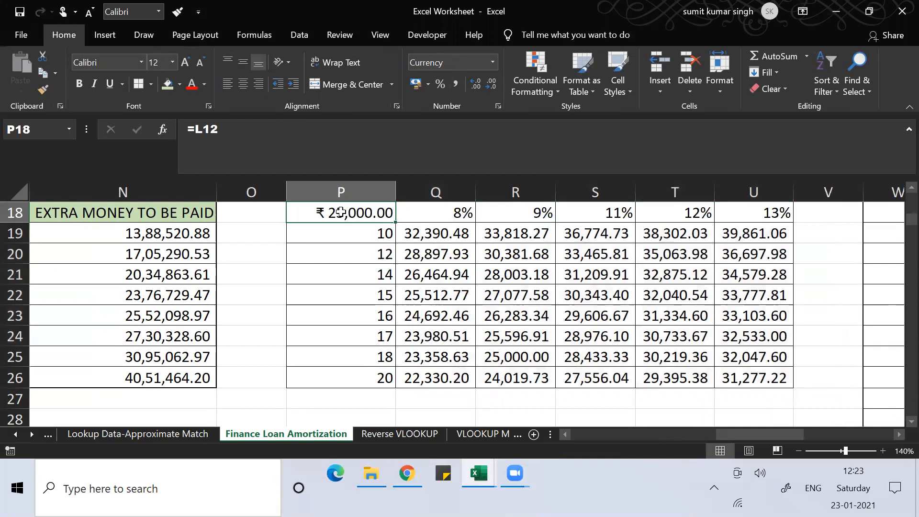
key(XF86AudioMute)
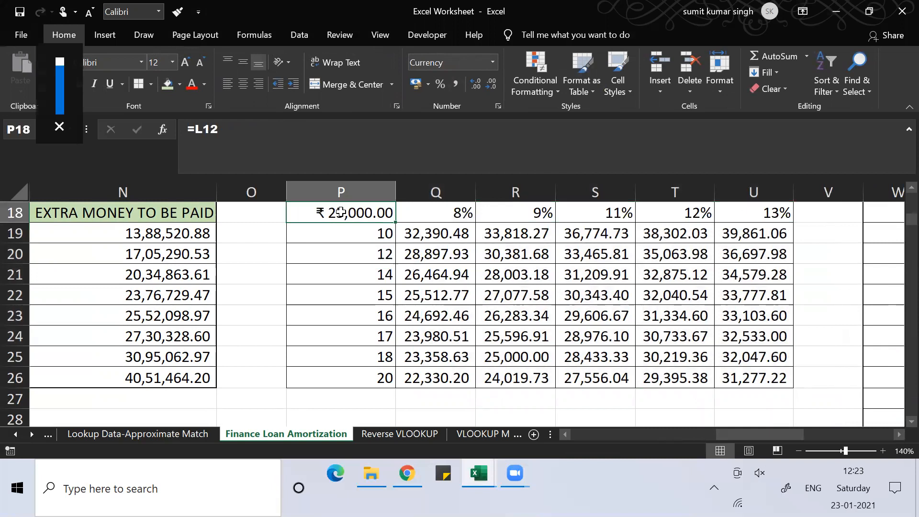
key(ctrl+1)
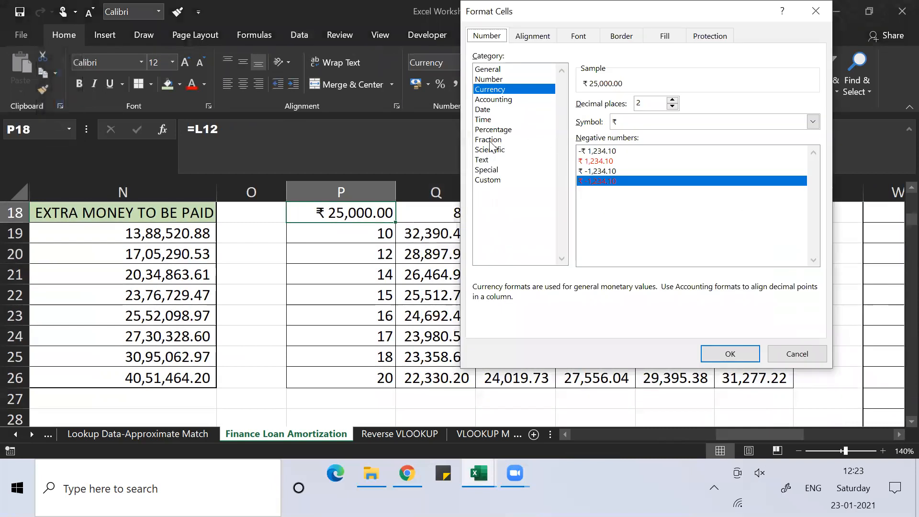
click(491, 180)
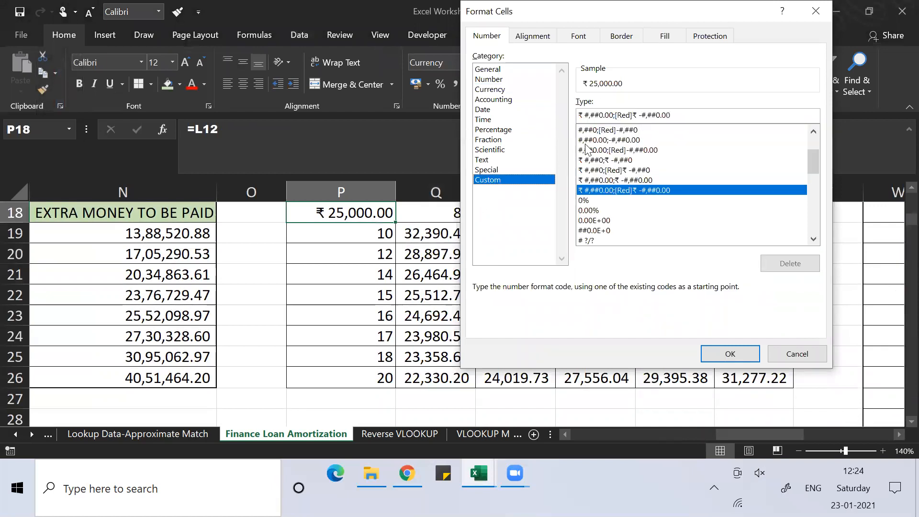
click(817, 134)
click(817, 134)
click(818, 134)
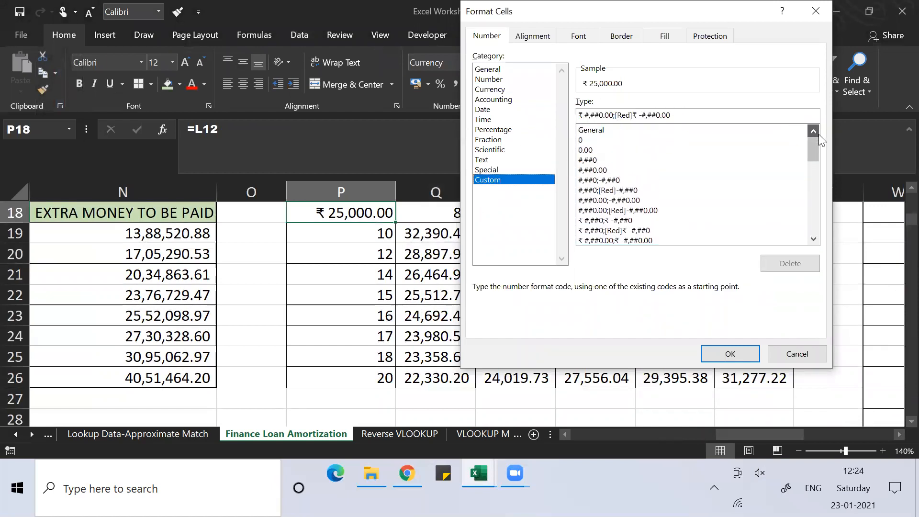
click(596, 133)
click(634, 117)
key(BackSpace)
key(BackSpace)
key(BackSpace)
key(BackSpace)
key(BackSpace)
key(BackSpace)
key(BackSpace)
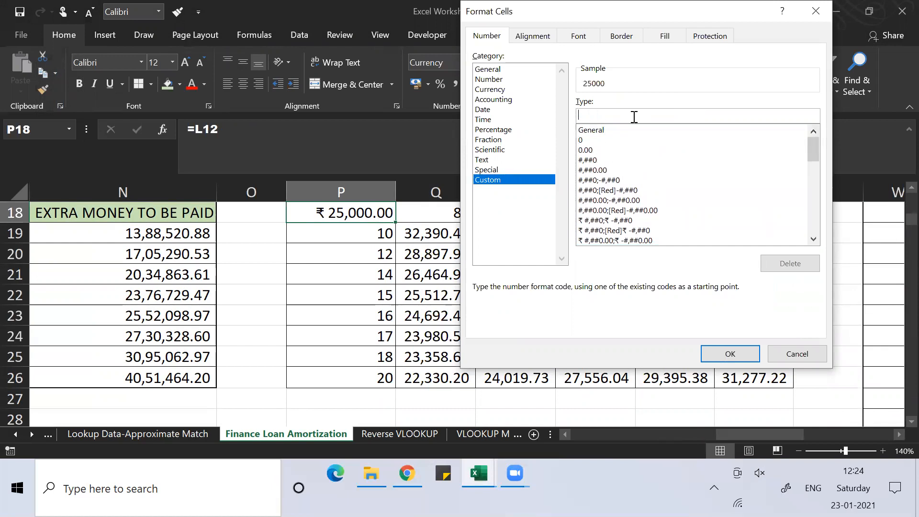
text("EMI")
click(719, 354)
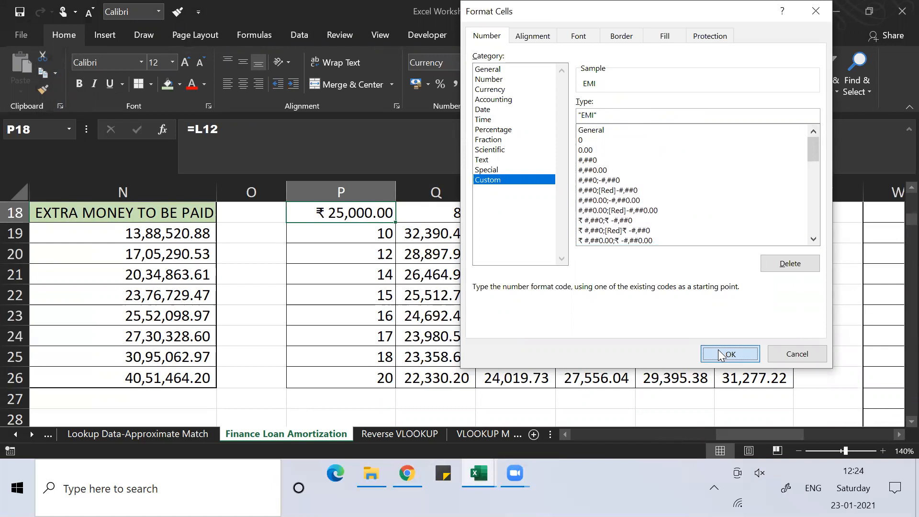
Examine the EMI values in the 9% column of the two-way data table down to the 20-year row.
click(514, 308)
key(Up)
key(Up)
key(Up)
key(Up)
key(Up)
key(Up)
key(Up)
key(Up)
key(Down)
key(Down)
key(Down)
key(Down)
key(Down)
key(Down)
key(Down)
key(Down)
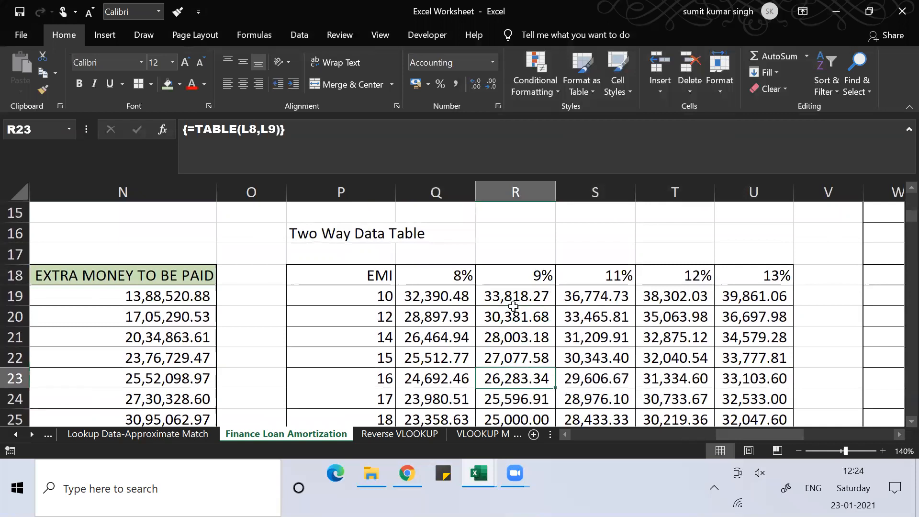
key(Down)
key(Down)
key(Down)
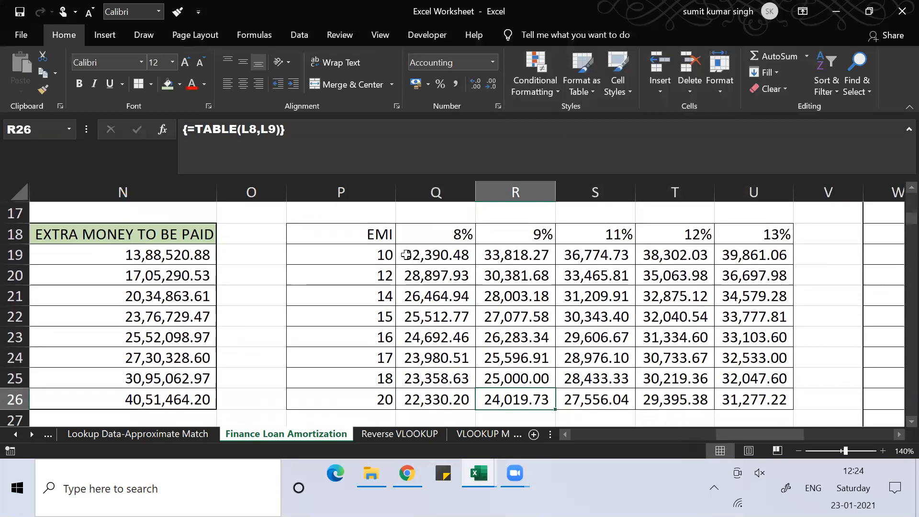
Review the tenures in column P and the interest rates in row 18 of the two-way data table.
click(371, 250)
key(Down)
key(Down)
key(Down)
key(Down)
key(Down)
key(Down)
key(Up)
key(Up)
key(Up)
key(Up)
key(Up)
key(Up)
key(Up)
key(Right)
key(Right)
key(Right)
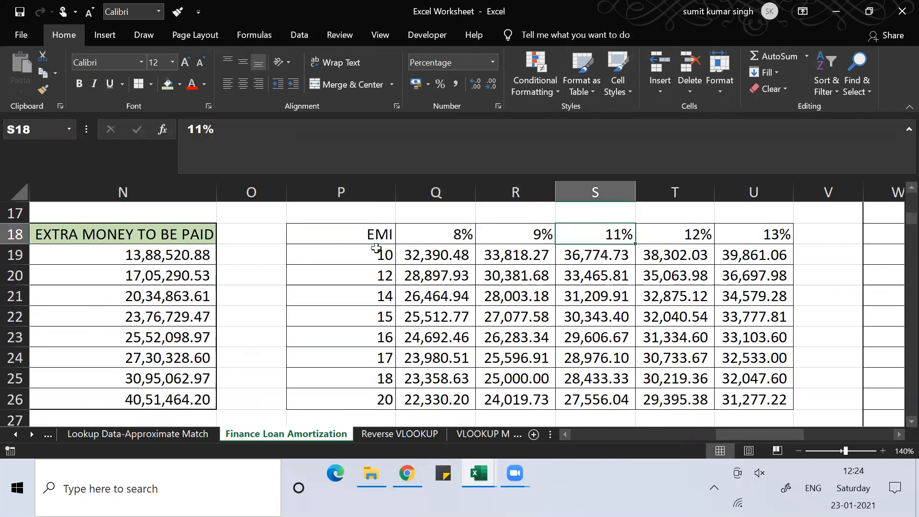
key(Down)
key(Down)
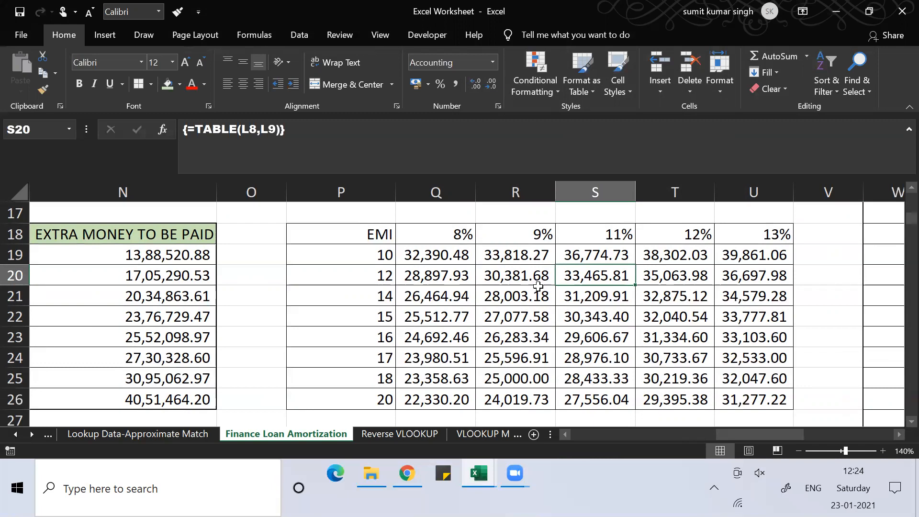
Compare the two-way table's EMI corner cell and rate headers with the headings of the one-way data table.
key(Left)
key(Left)
key(Left)
key(Up)
key(Up)
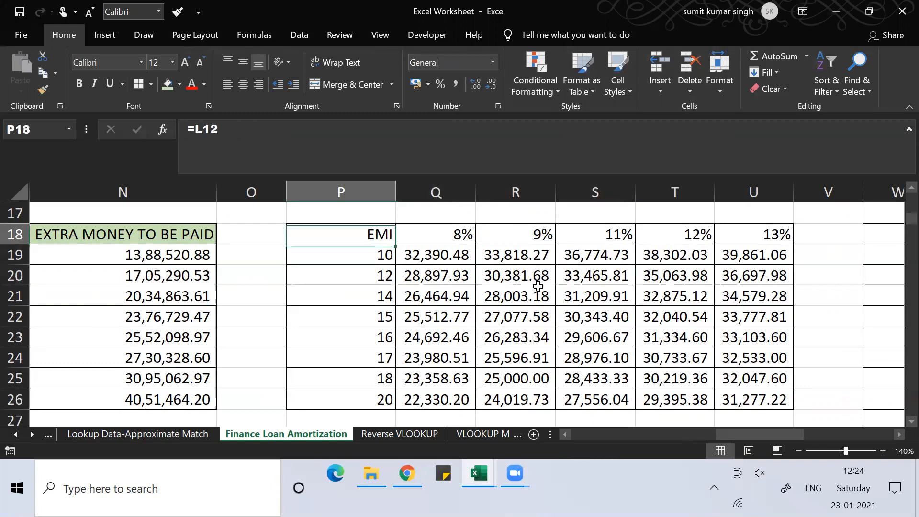
key(Right)
key(Right)
key(Right)
key(Right)
key(Right)
key(Left)
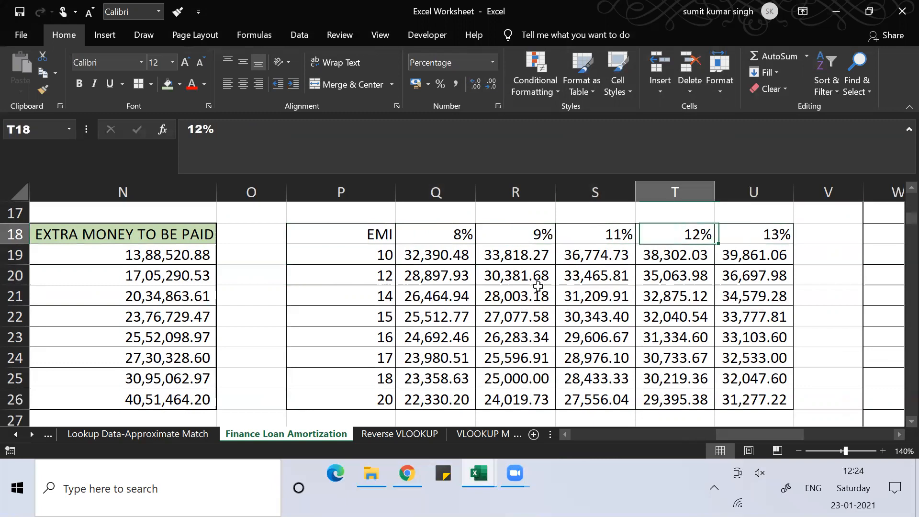
key(Left)
key(Left)
key(Left)
key(Left)
key(Left)
key(Left)
key(Left)
key(Left)
key(Left)
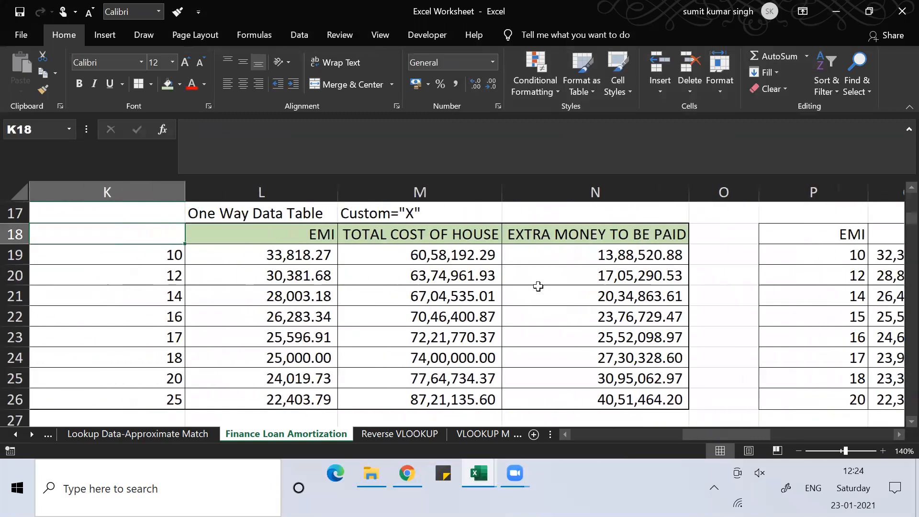
key(Right)
key(Right)
key(Right)
key(Right)
key(Right)
key(Right)
key(Right)
key(Right)
key(Right)
key(Right)
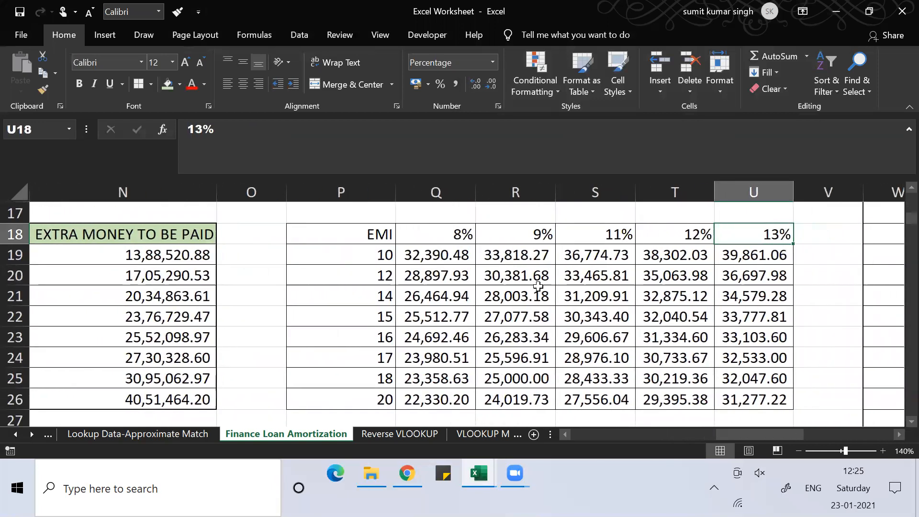
Make the EMI corner cell and the tenure values in P18:P26 bold.
key(Left)
key(Left)
key(Left)
key(Left)
key(Left)
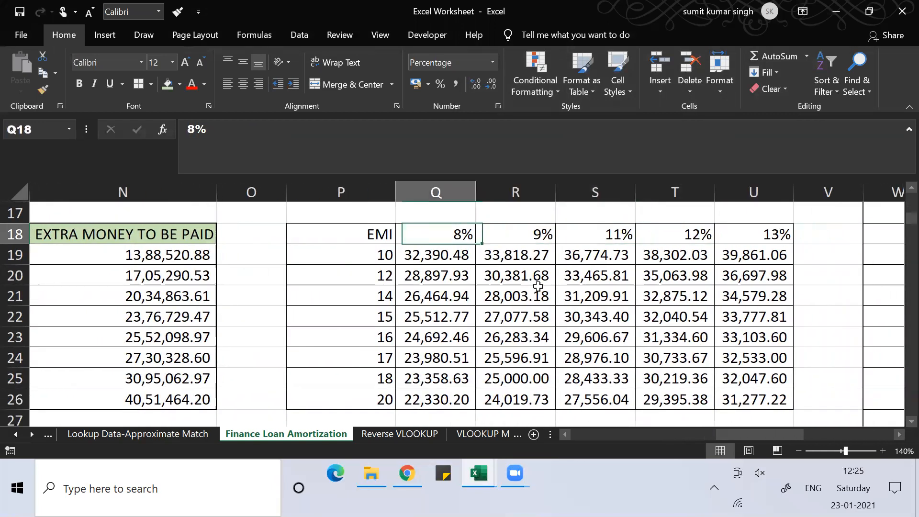
key(shift+Down)
key(shift+Down)
key(shift+Down)
key(shift+Down)
key(shift+Down)
key(shift+Down)
key(shift+Down)
key(shift+Down)
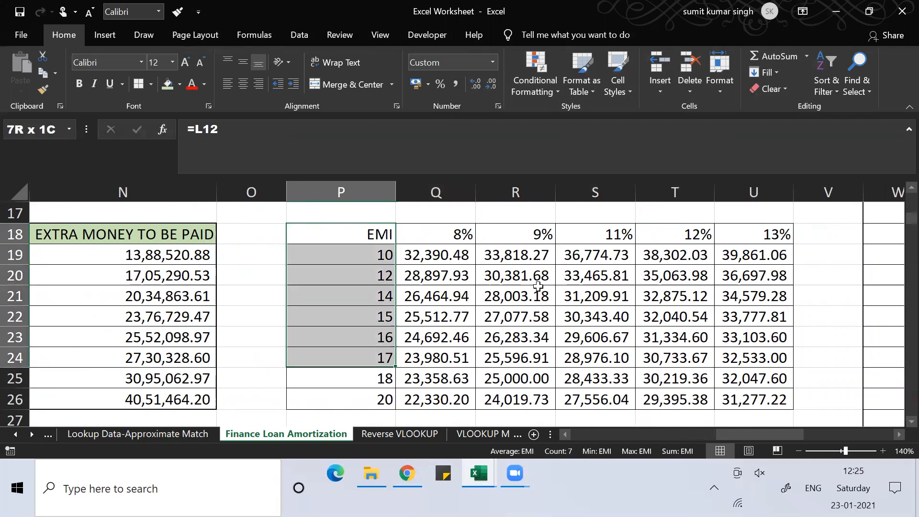
key(ctrl+b)
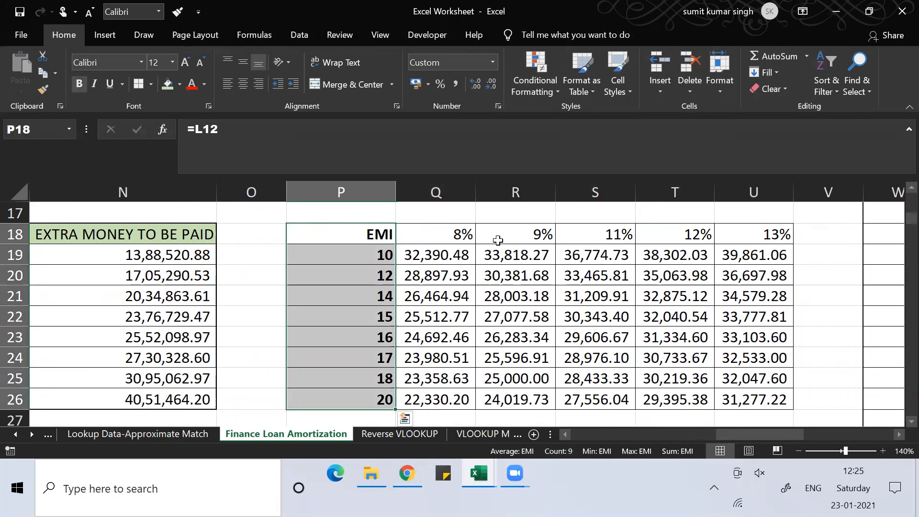
Make the interest rate headers in Q18:U18 bold.
click(437, 236)
key(shift+Right)
key(shift+Right)
key(shift+Right)
key(shift+Right)
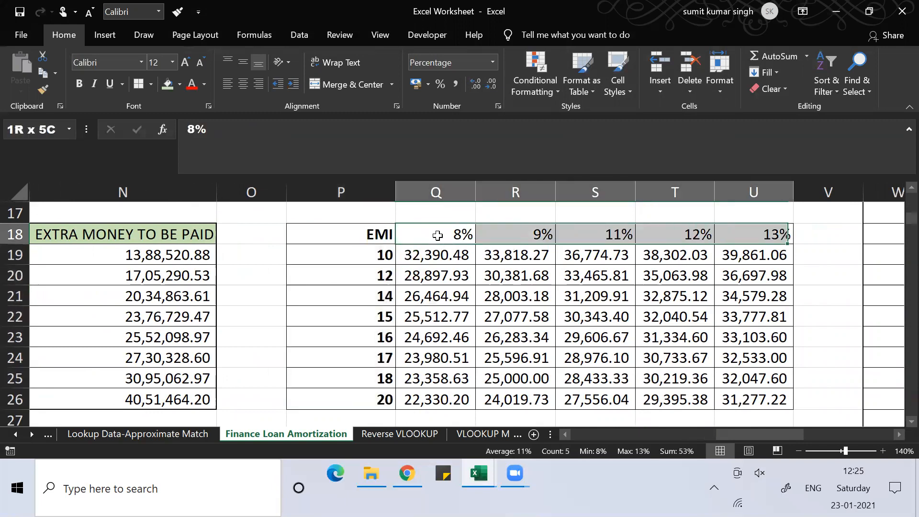
key(ctrl+b)
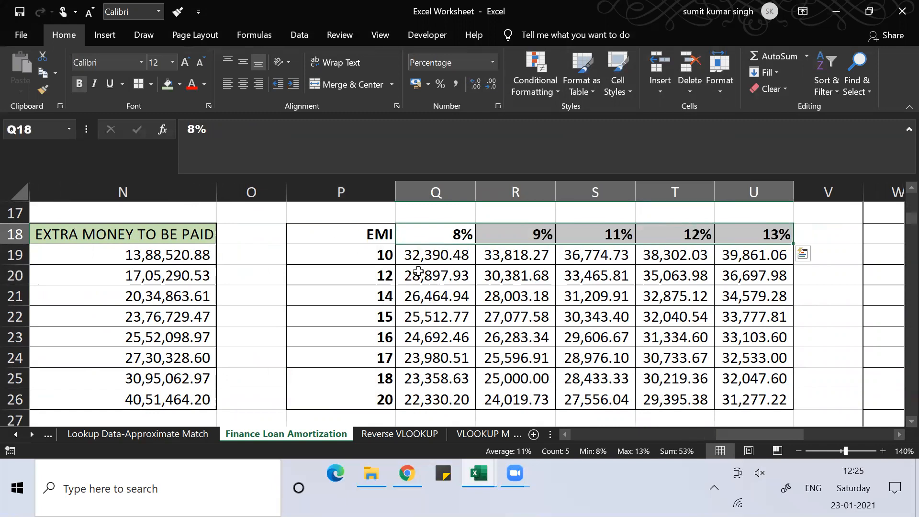
Examine how the EMI changes down the 8% column and across the rates in the 15-year row.
click(458, 288)
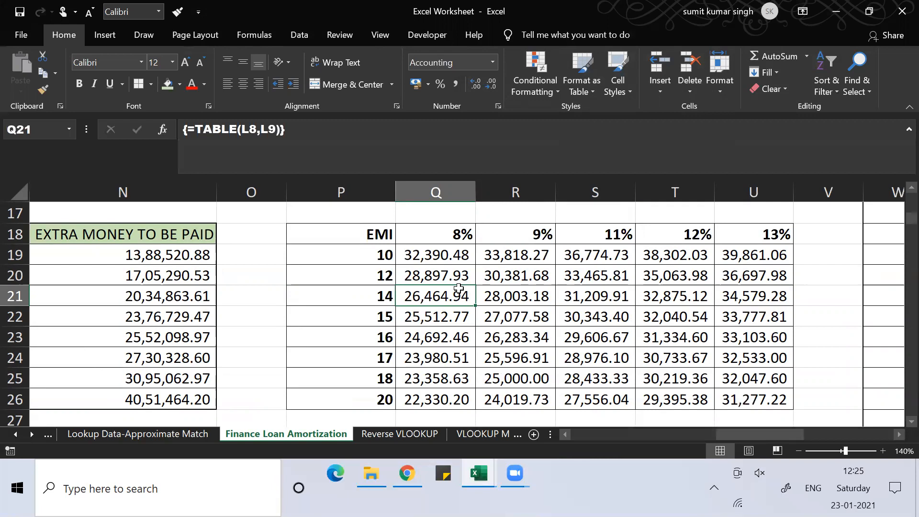
click(438, 233)
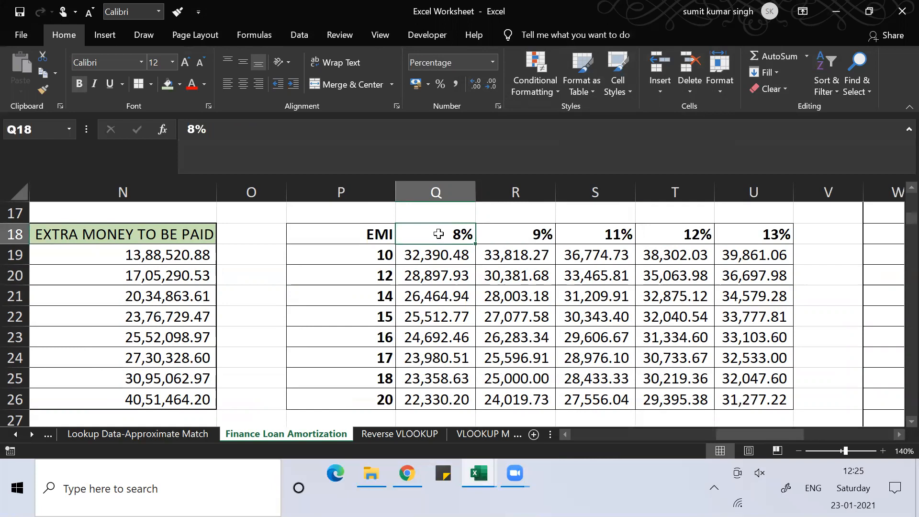
key(Down)
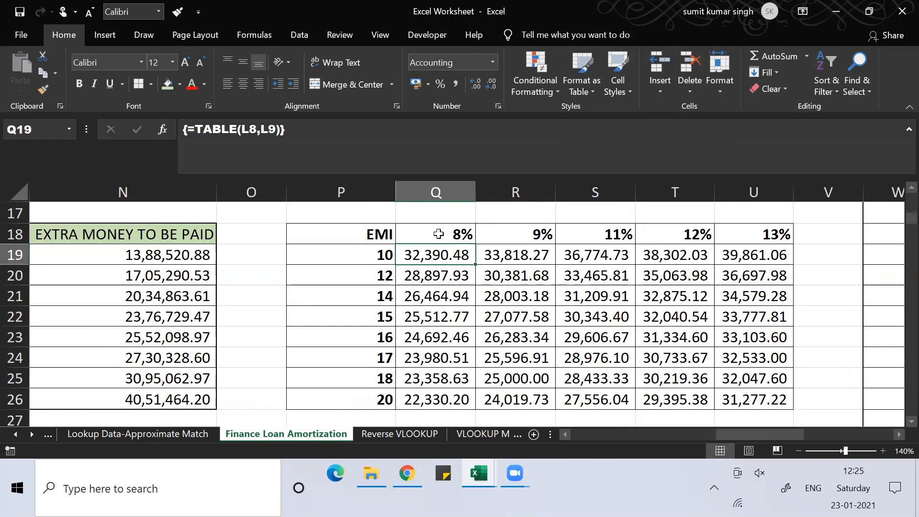
key(Down)
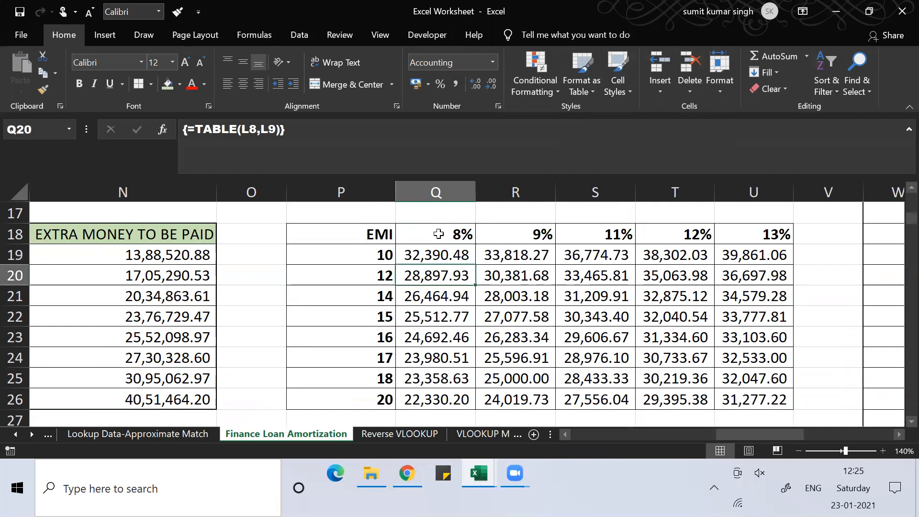
key(Down)
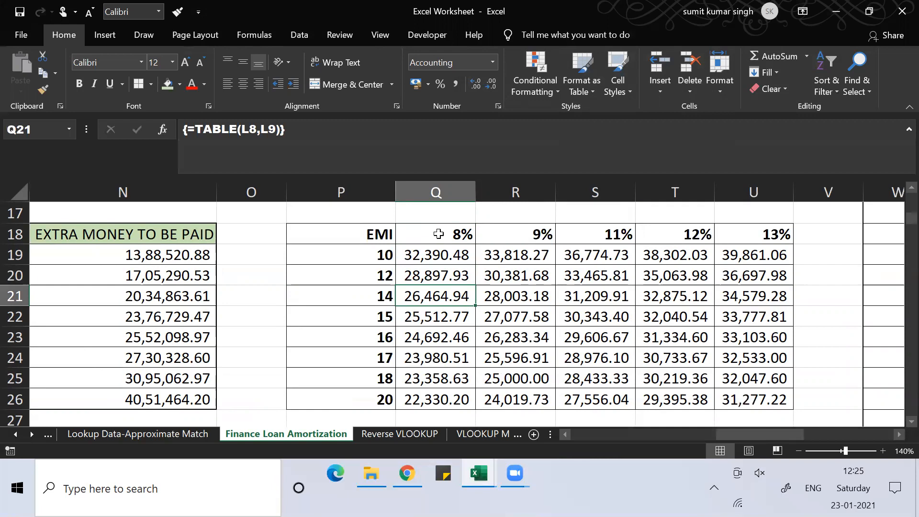
key(Down)
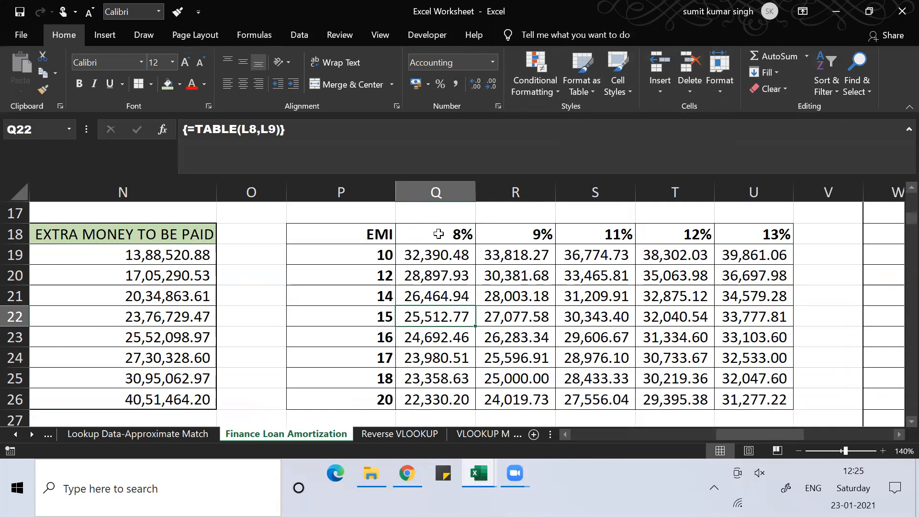
key(Right)
key(Right)
key(Right)
key(Right)
key(Left)
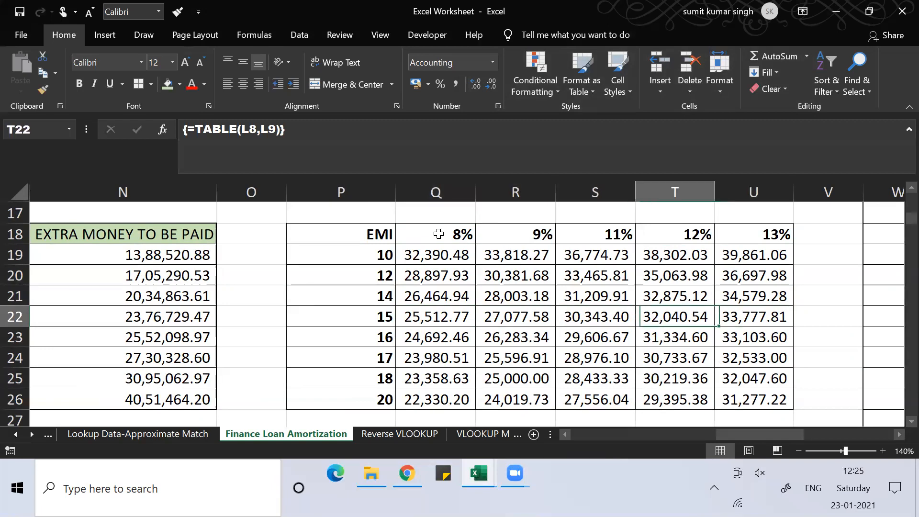
Examine the two-way table's EMI values in the 12% column from the 15-year row to the 18-year row.
key(Left)
key(Left)
key(Right)
key(Right)
key(Down)
key(Down)
key(Down)
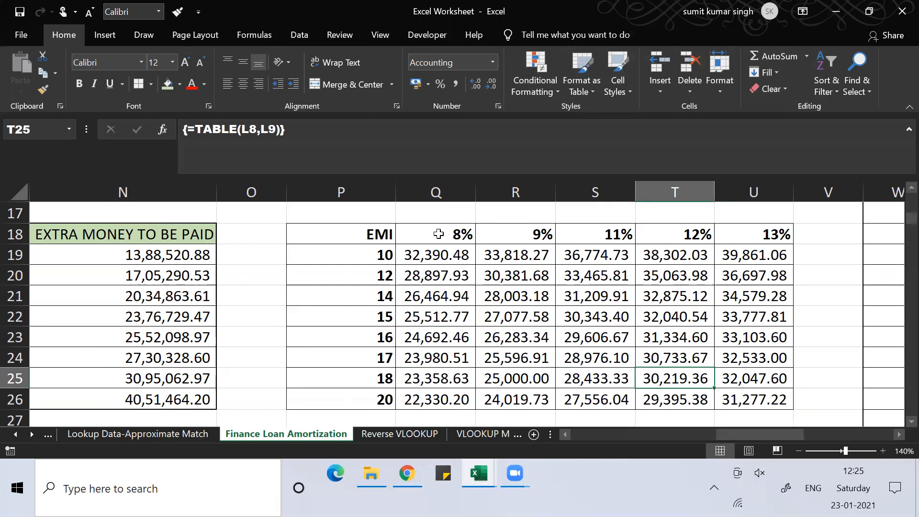
Review the rate and time input cells L8 and L9 in the loan details that feed the data tables.
key(Left)
key(Left)
key(Left)
key(Left)
key(Left)
key(Left)
key(Left)
key(Left)
key(Left)
key(Left)
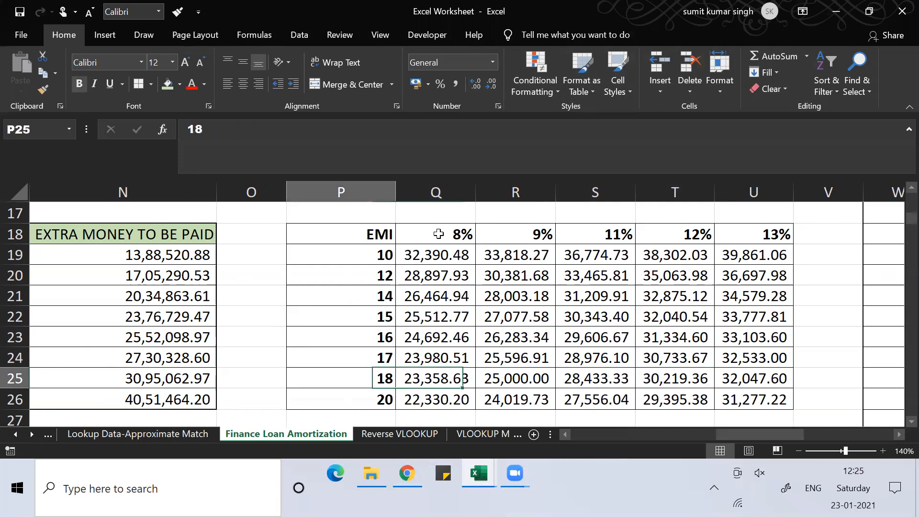
key(Right)
key(Right)
key(Up)
key(Up)
key(Up)
key(Up)
key(Up)
key(Up)
key(Up)
key(Up)
key(Up)
key(Up)
key(Up)
key(Up)
key(Up)
key(Up)
key(Up)
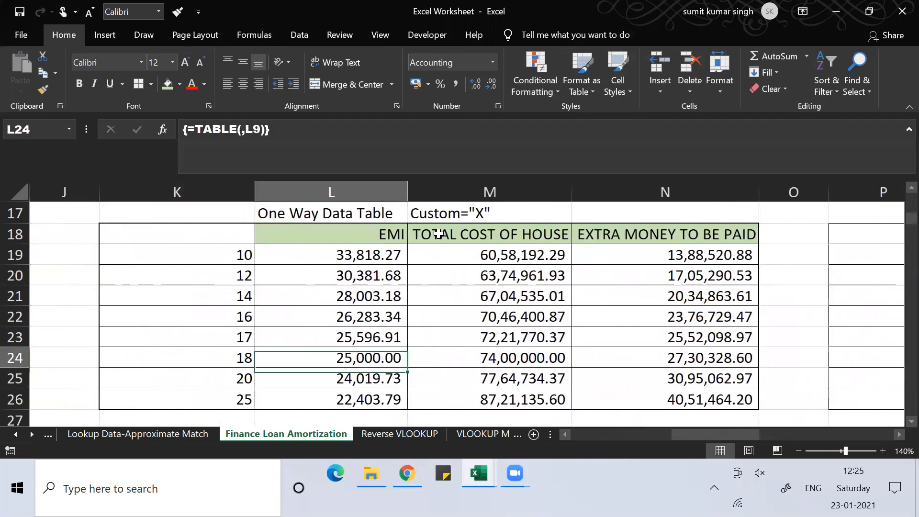
key(Up)
key(Up)
key(Up)
key(Up)
key(Up)
key(Up)
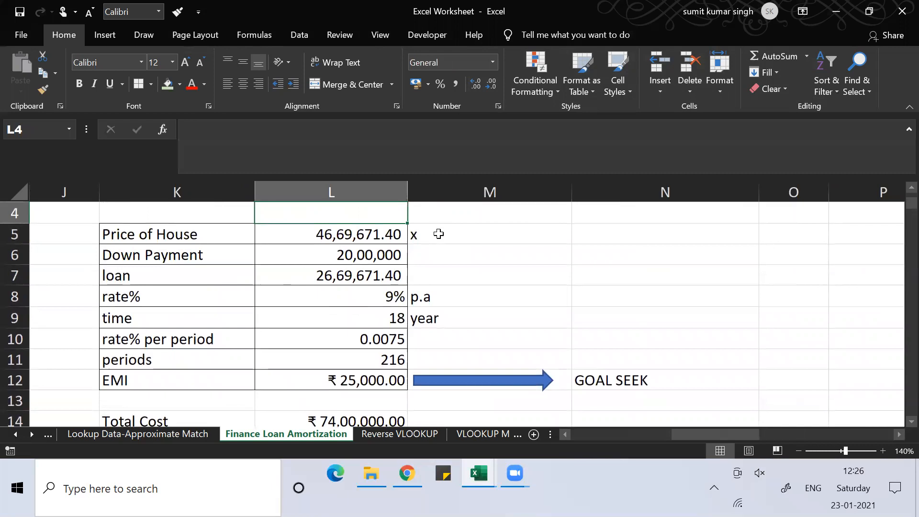
key(Down)
key(Down)
key(Down)
key(Down)
key(Down)
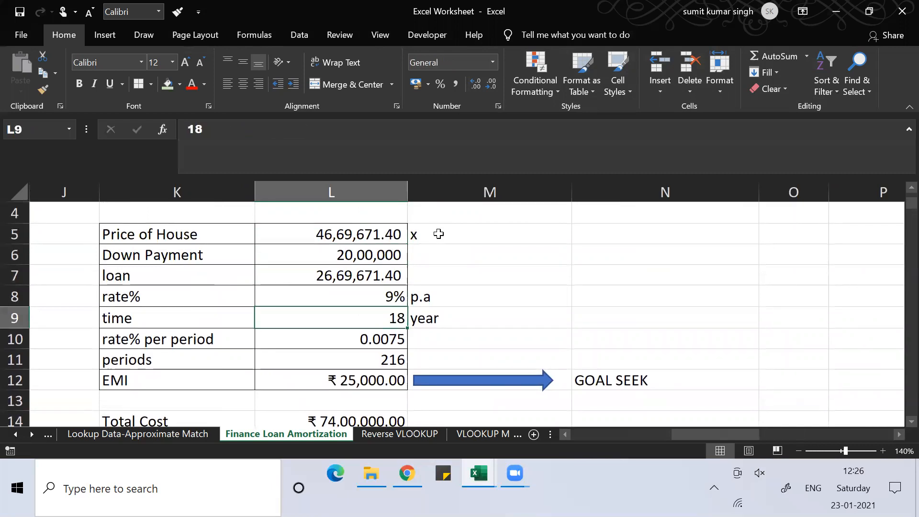
key(Up)
key(Up)
key(Down)
key(Down)
key(Down)
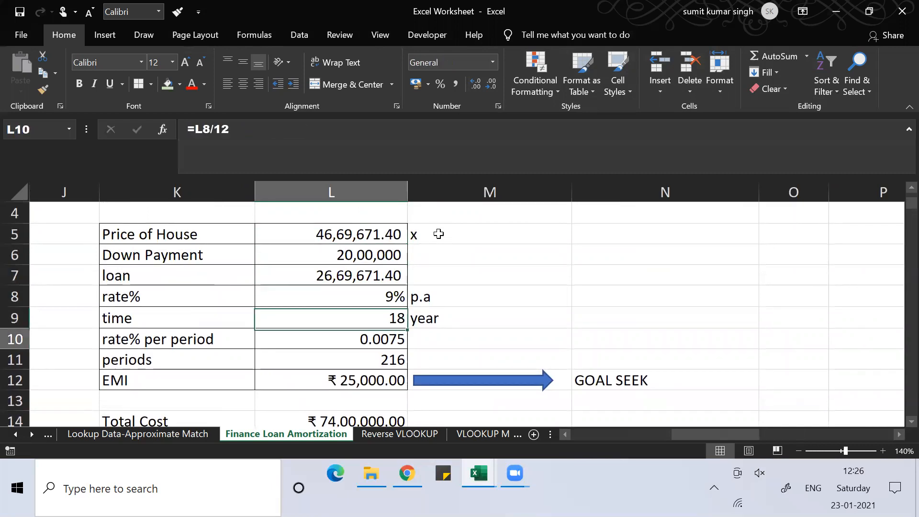
Examine the one-way data table down its EMI column and across to the extra money to be paid in the 25-year row.
key(Down)
key(Down)
key(Down)
key(Down)
key(Down)
key(Down)
key(Down)
key(Down)
key(Down)
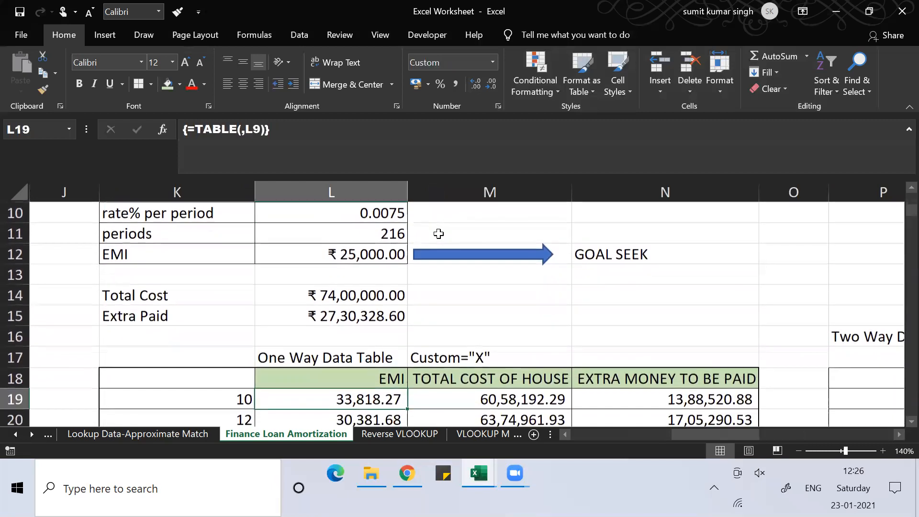
key(Down)
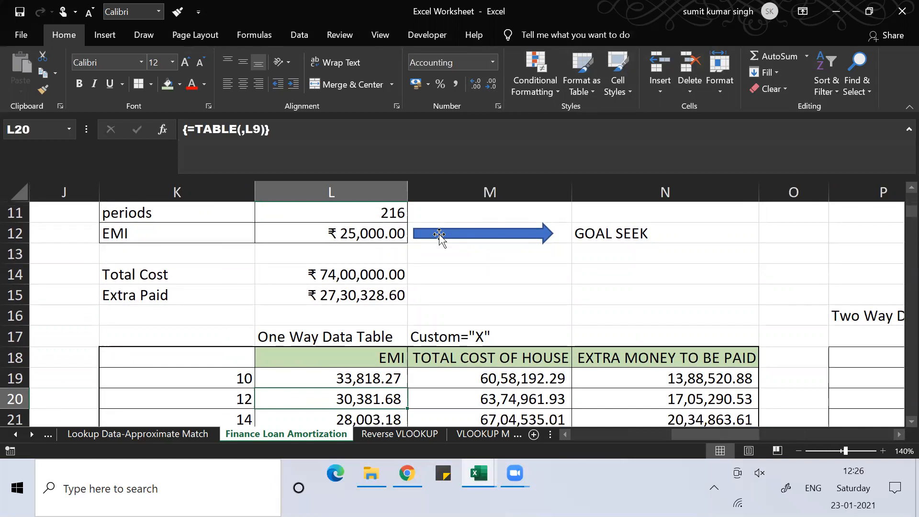
key(Down)
key(Down)
key(Down)
key(Down)
key(Down)
key(Down)
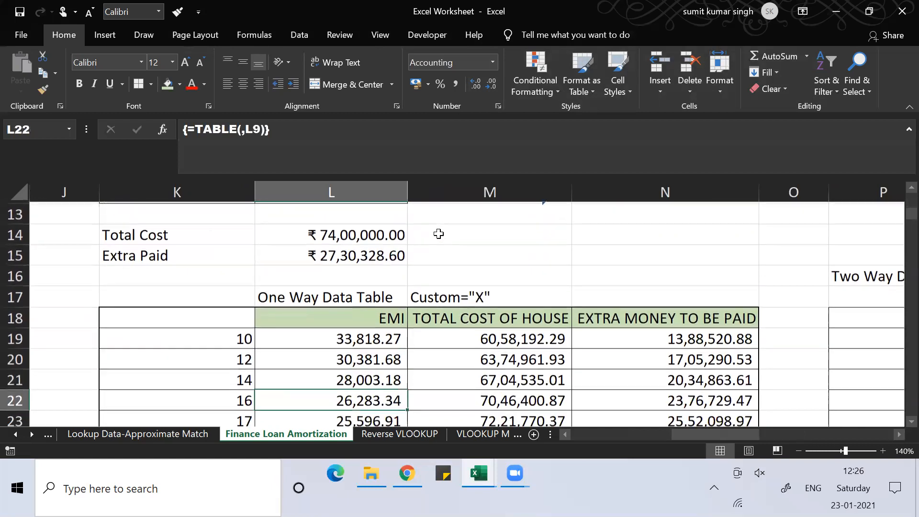
key(Right)
key(Right)
key(Right)
key(Right)
key(Right)
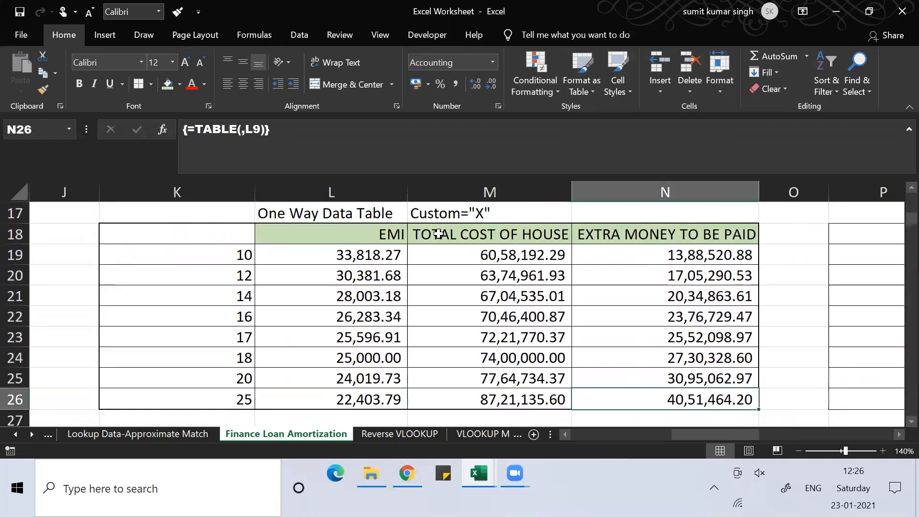